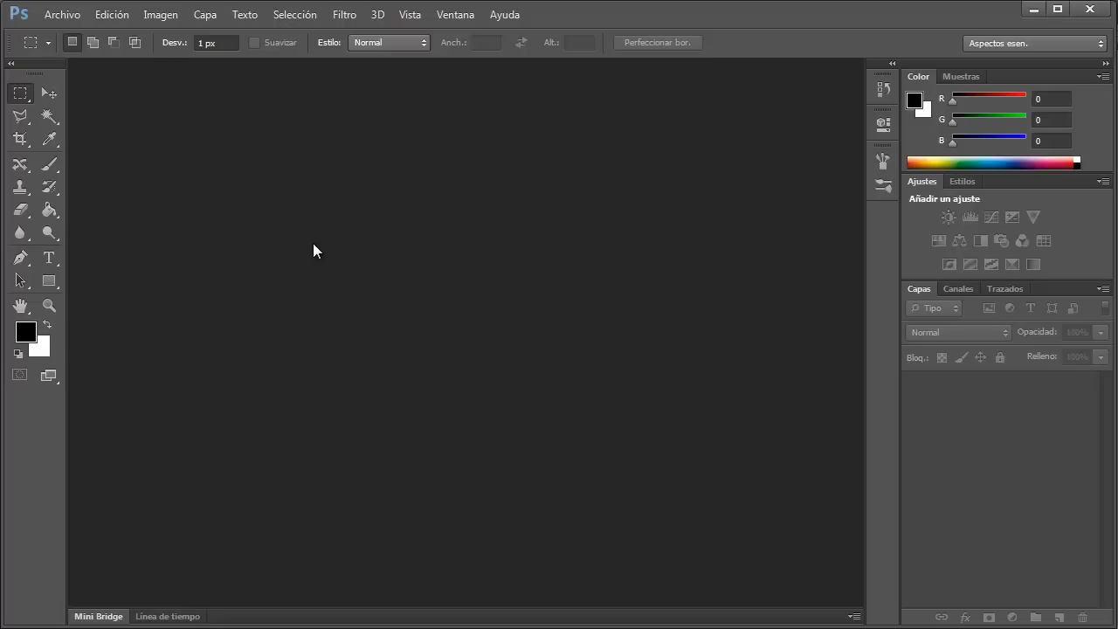
# Step: Open Dormitorio ppal Baño.jpg from the Imagenes referenciales folder via File > Open
pyautogui.click(62, 15)
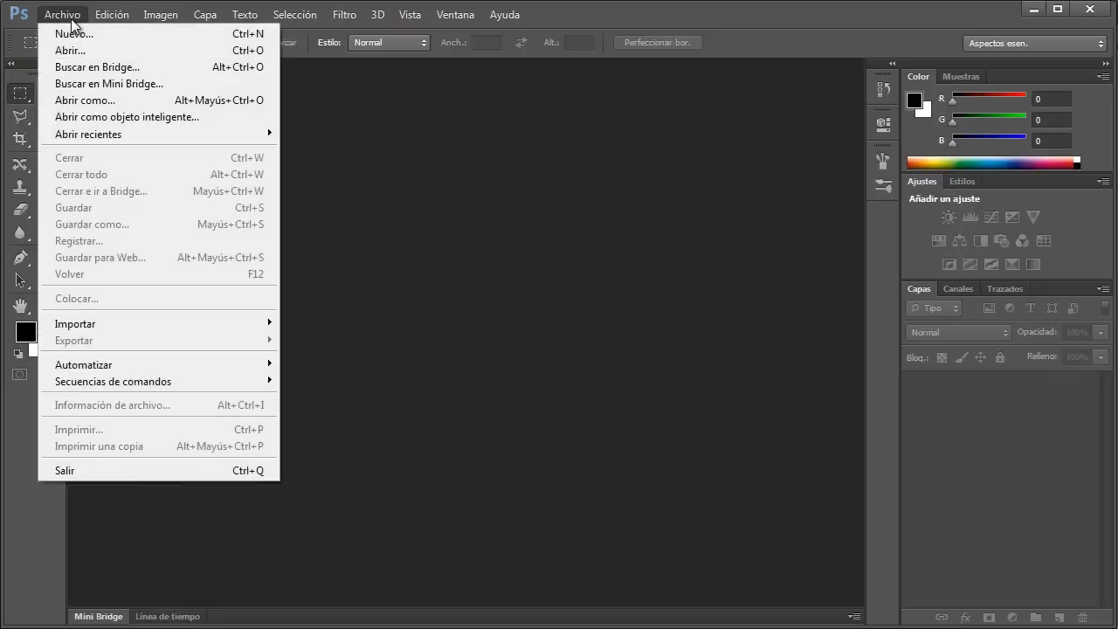
pyautogui.click(91, 50)
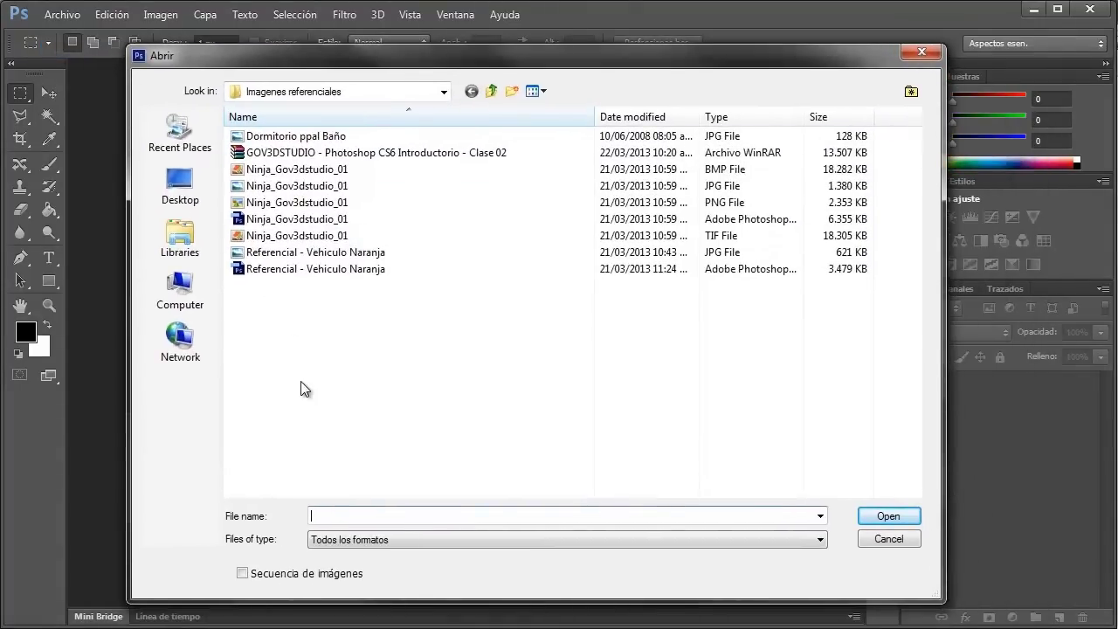
pyautogui.click(306, 138)
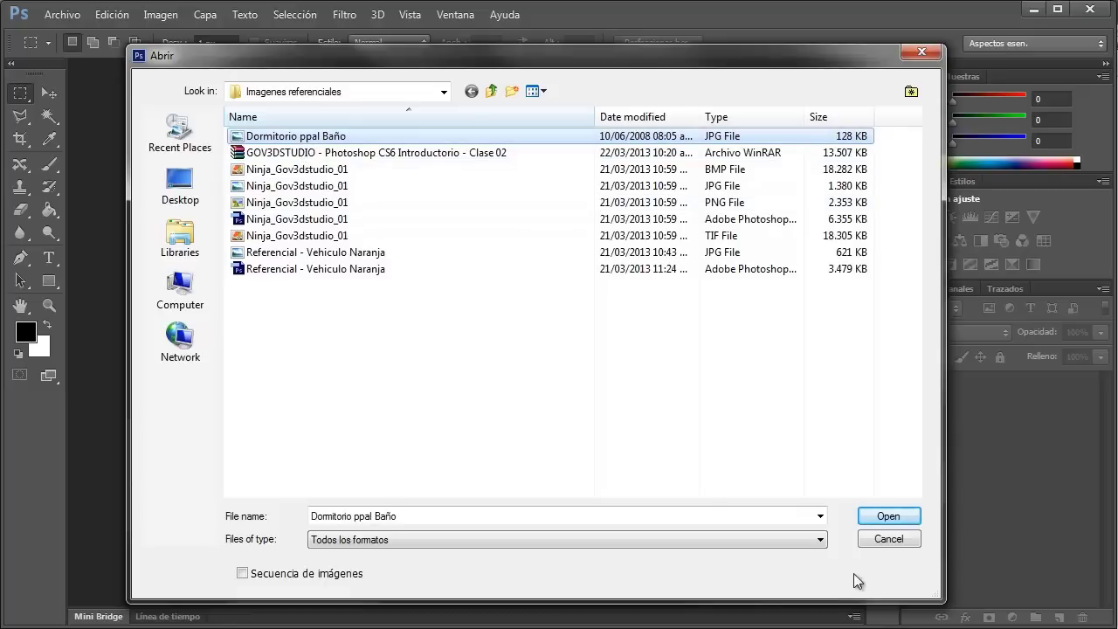
pyautogui.click(886, 519)
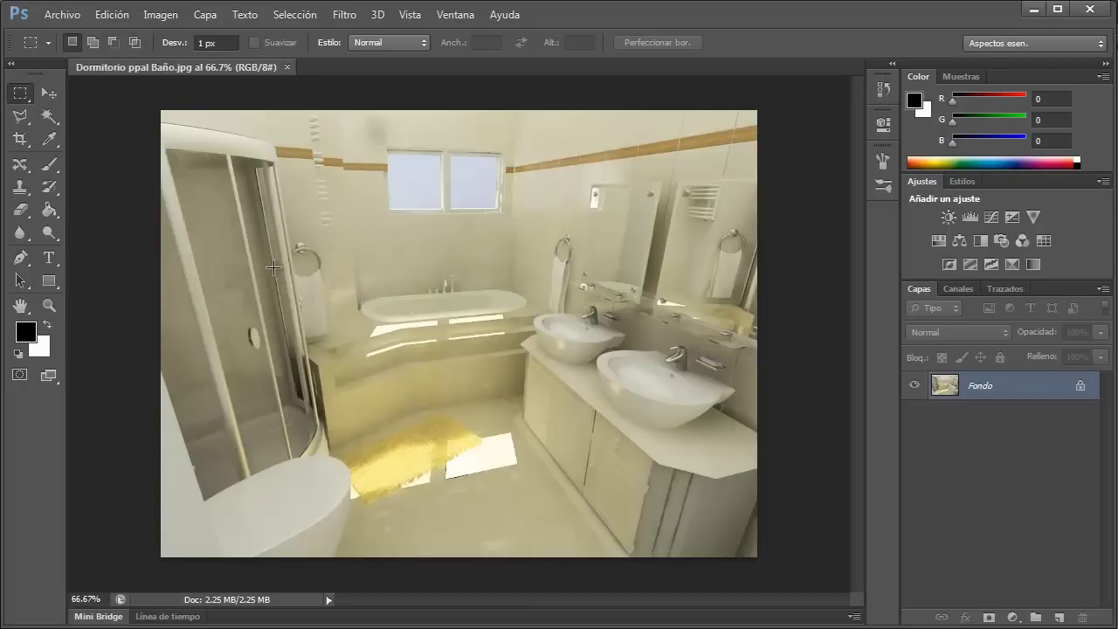
pyautogui.click(54, 95)
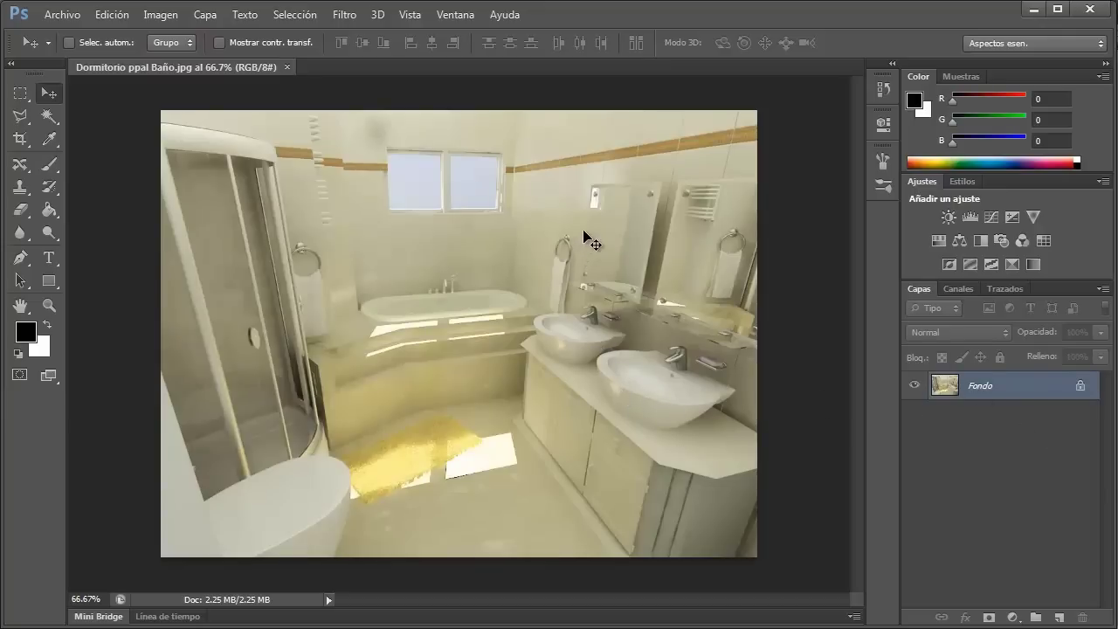
pyautogui.click(603, 398)
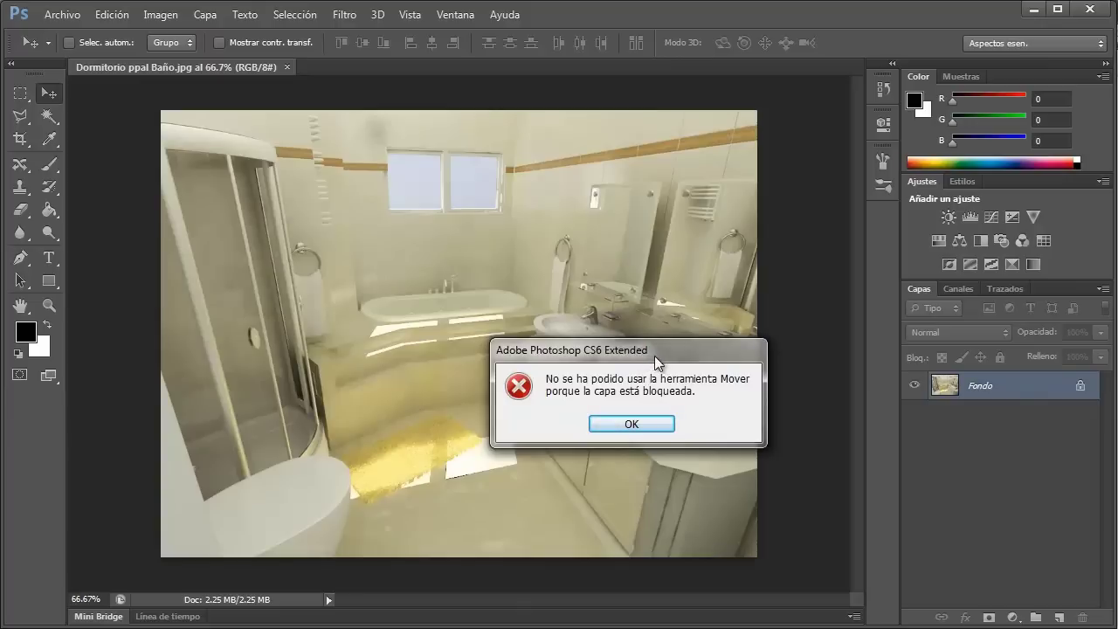
pyautogui.moveTo(654, 356); pyautogui.dragTo(603, 302)
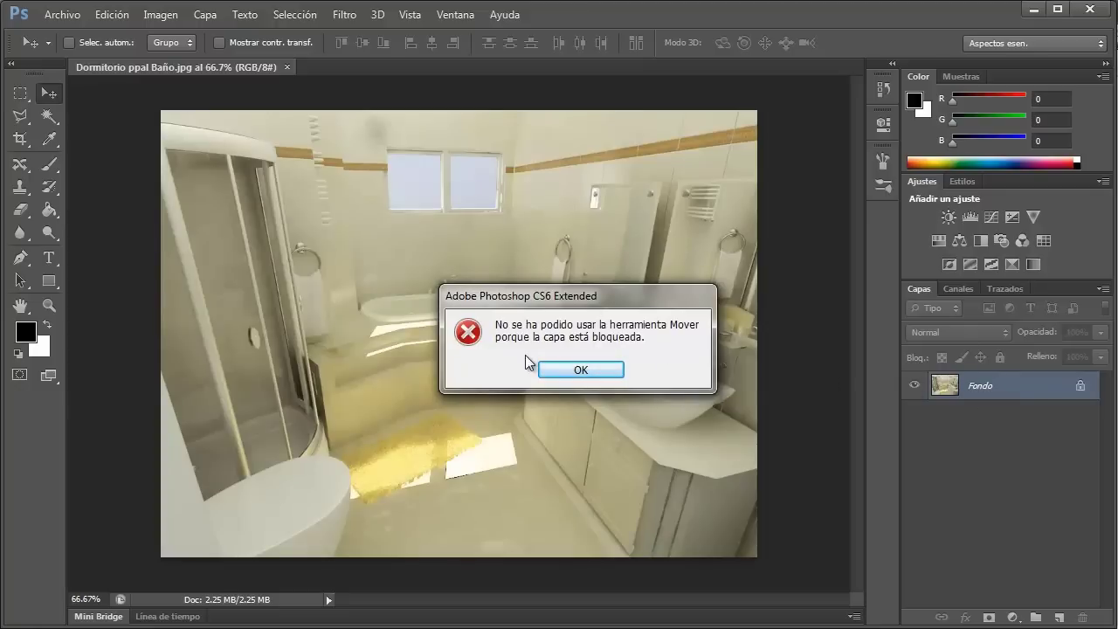
pyautogui.click(579, 369)
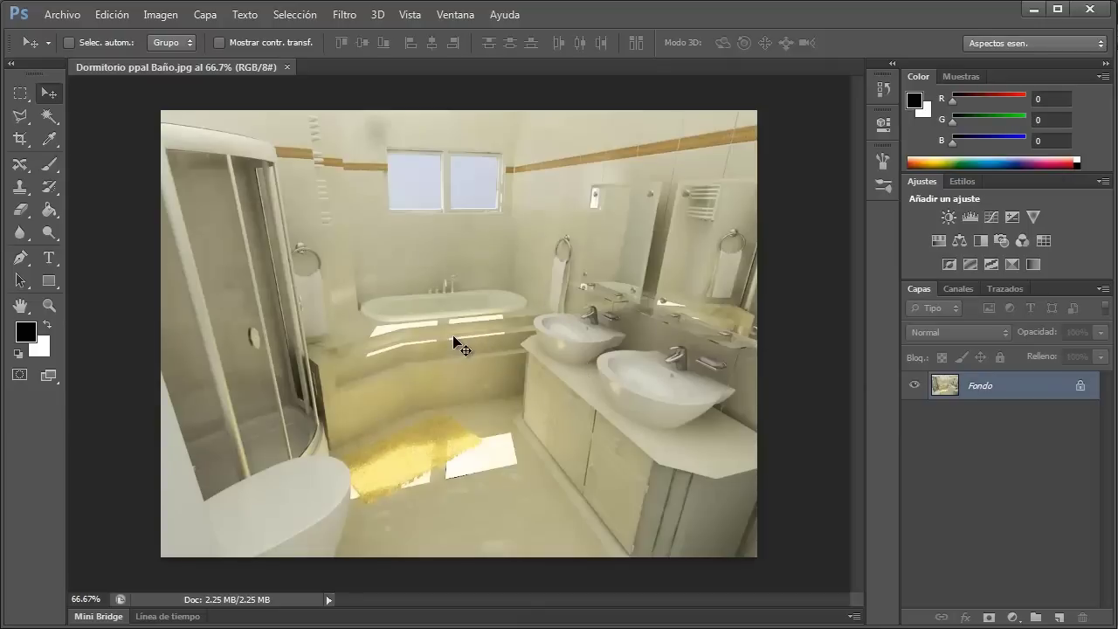
pyautogui.click(20, 93)
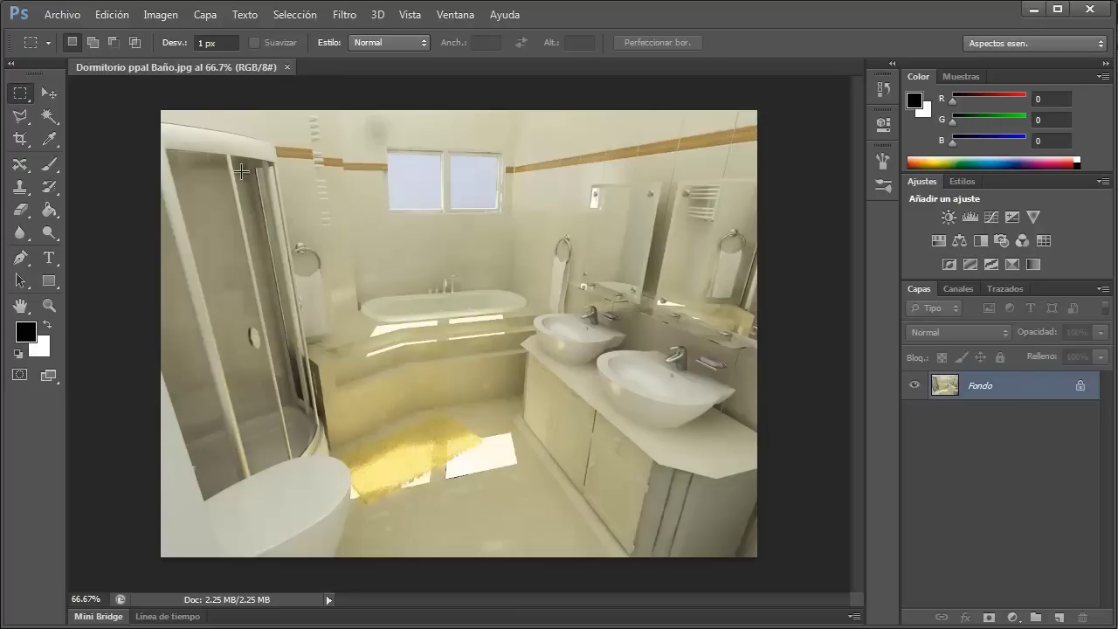
pyautogui.moveTo(241, 171); pyautogui.dragTo(331, 518)
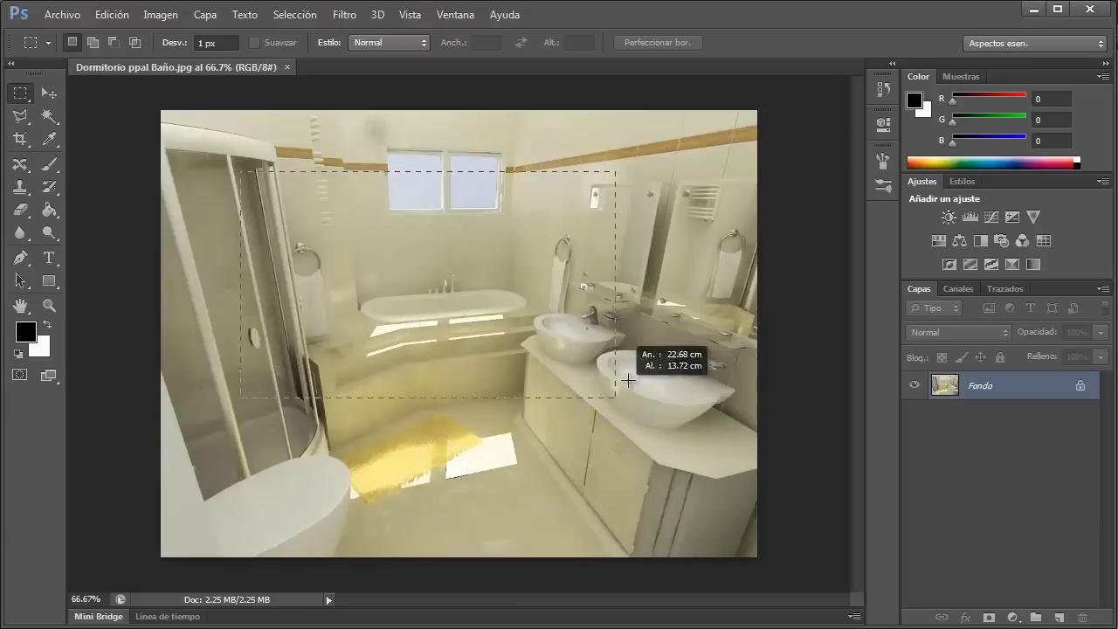
pyautogui.moveTo(331, 517)
pyautogui.mouseDown()
pyautogui.moveTo(377, 505)
pyautogui.moveTo(532, 540)
pyautogui.mouseUp()
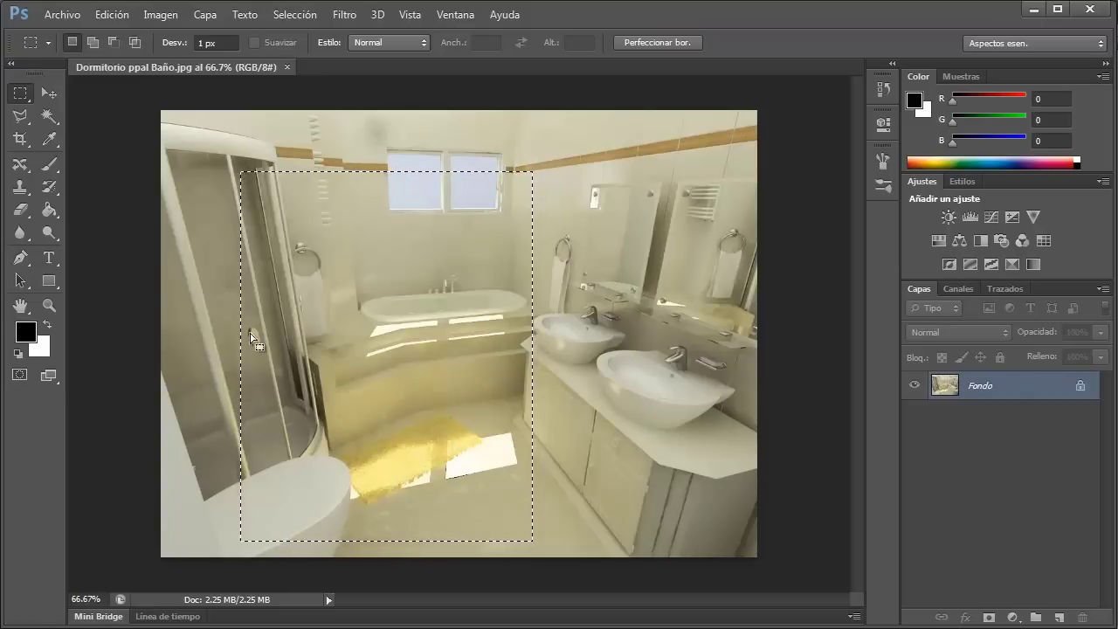
pyautogui.moveTo(221, 146); pyautogui.dragTo(713, 213)
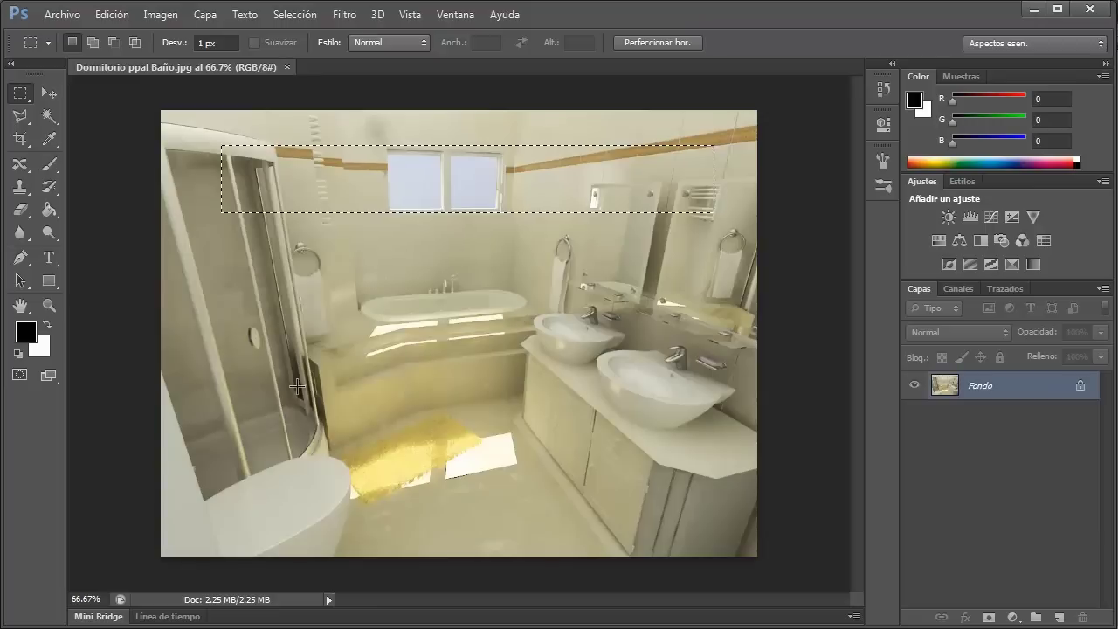
pyautogui.moveTo(645, 309)
pyautogui.mouseDown()
pyautogui.moveTo(646, 349)
pyautogui.moveTo(502, 330)
pyautogui.mouseUp()
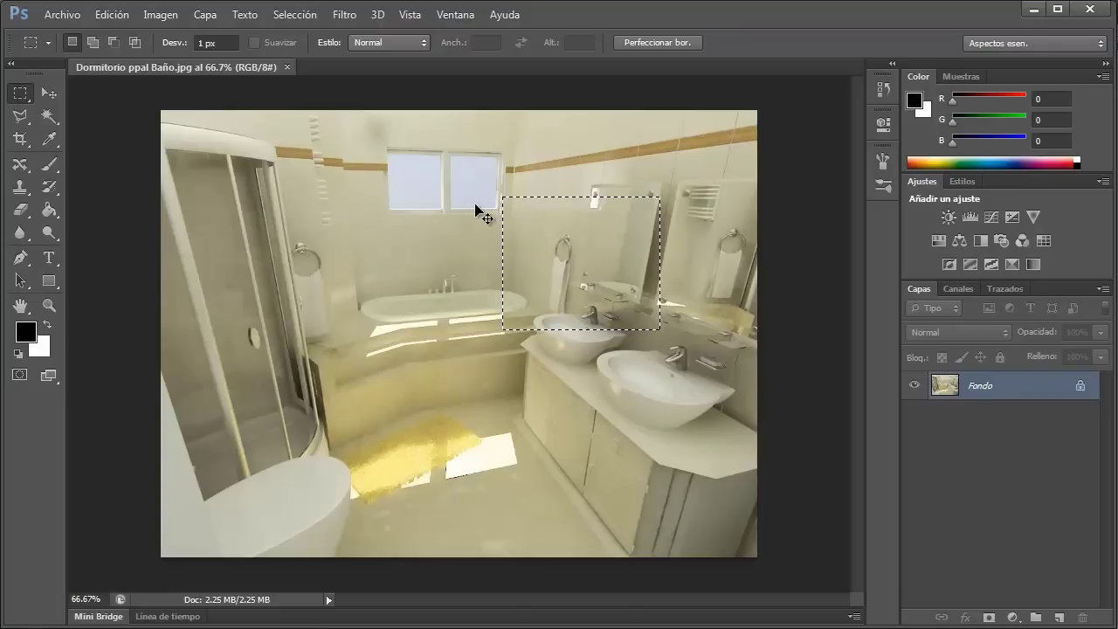
pyautogui.click(477, 208)
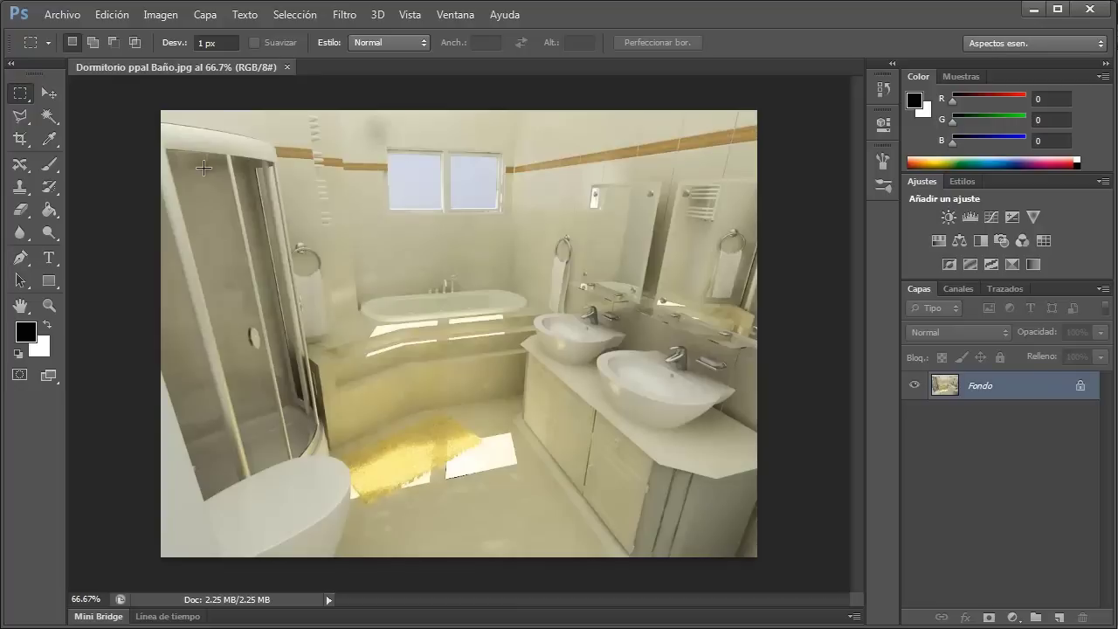
pyautogui.moveTo(203, 167); pyautogui.dragTo(417, 397)
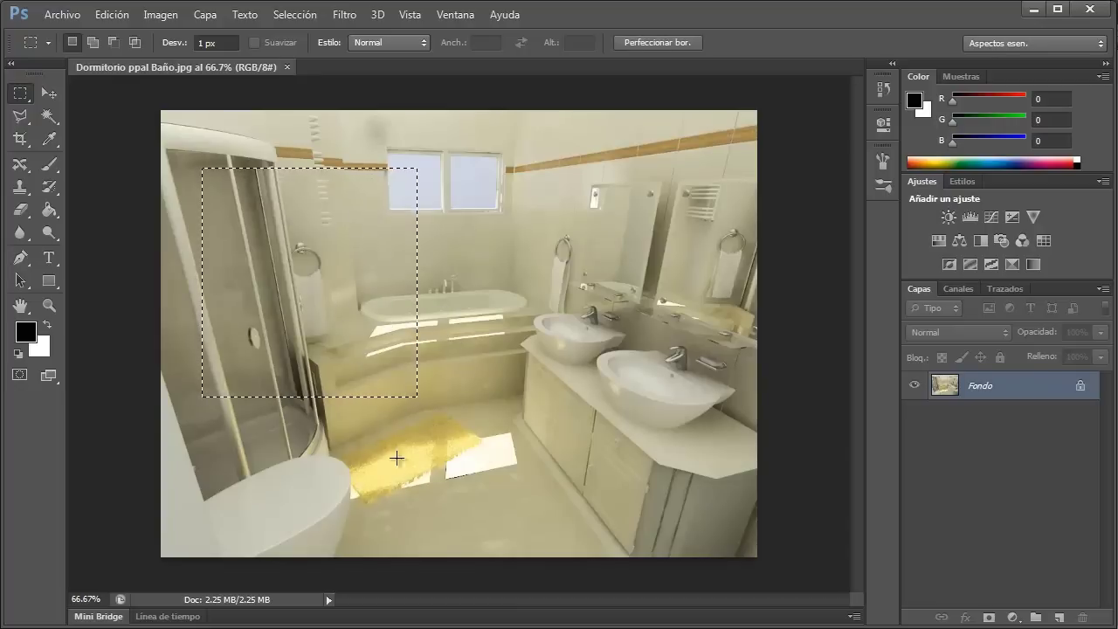
pyautogui.moveTo(334, 438); pyautogui.dragTo(591, 514)
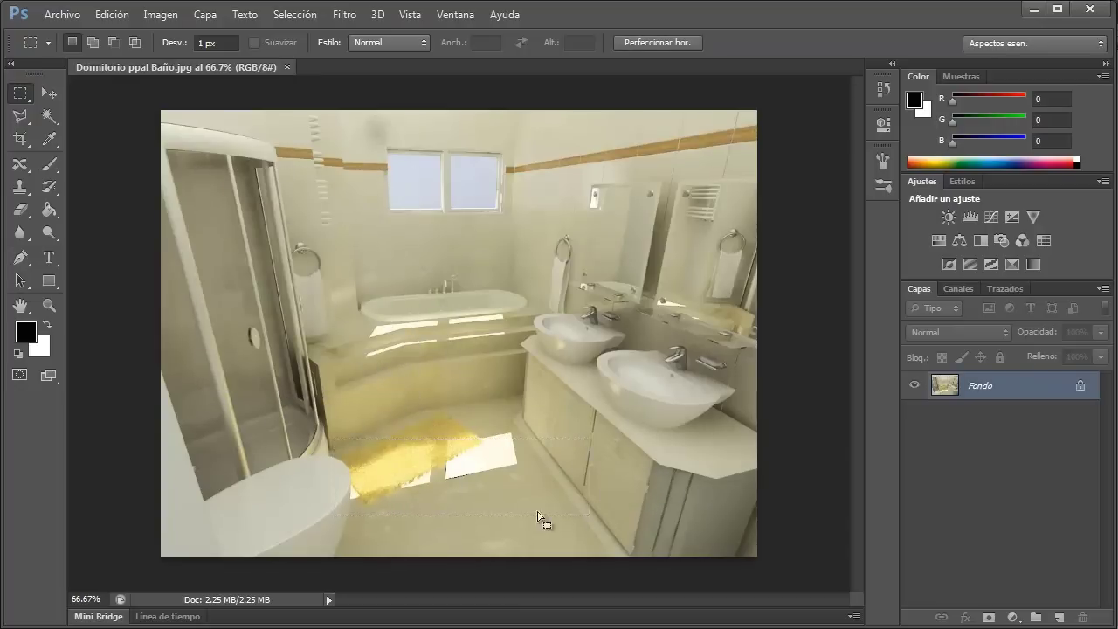
pyautogui.moveTo(445, 384); pyautogui.dragTo(505, 425)
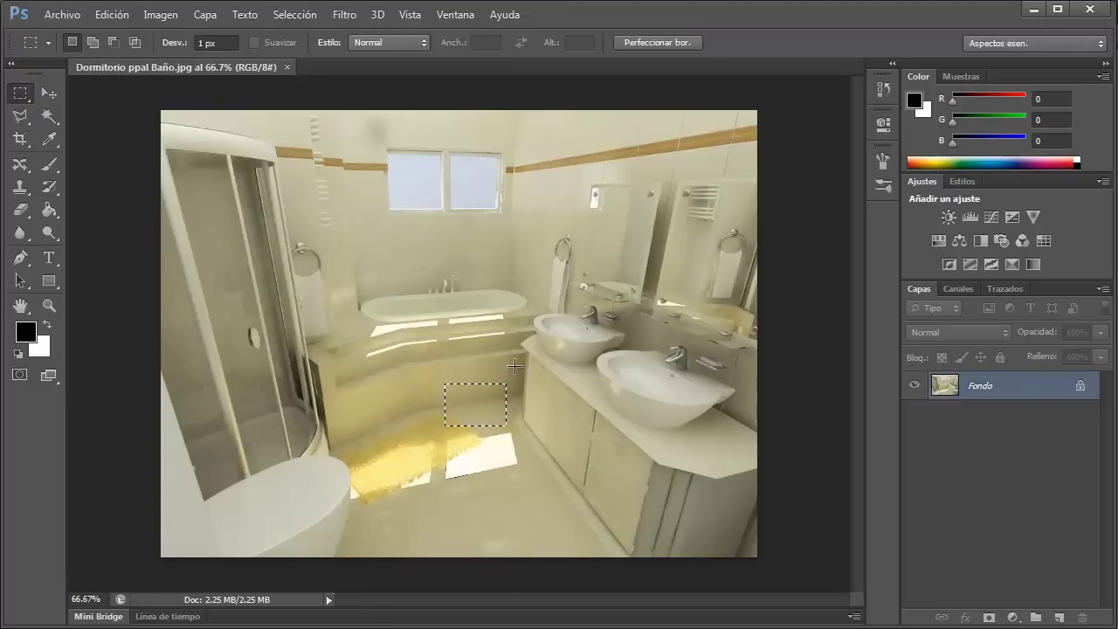
pyautogui.click(627, 168)
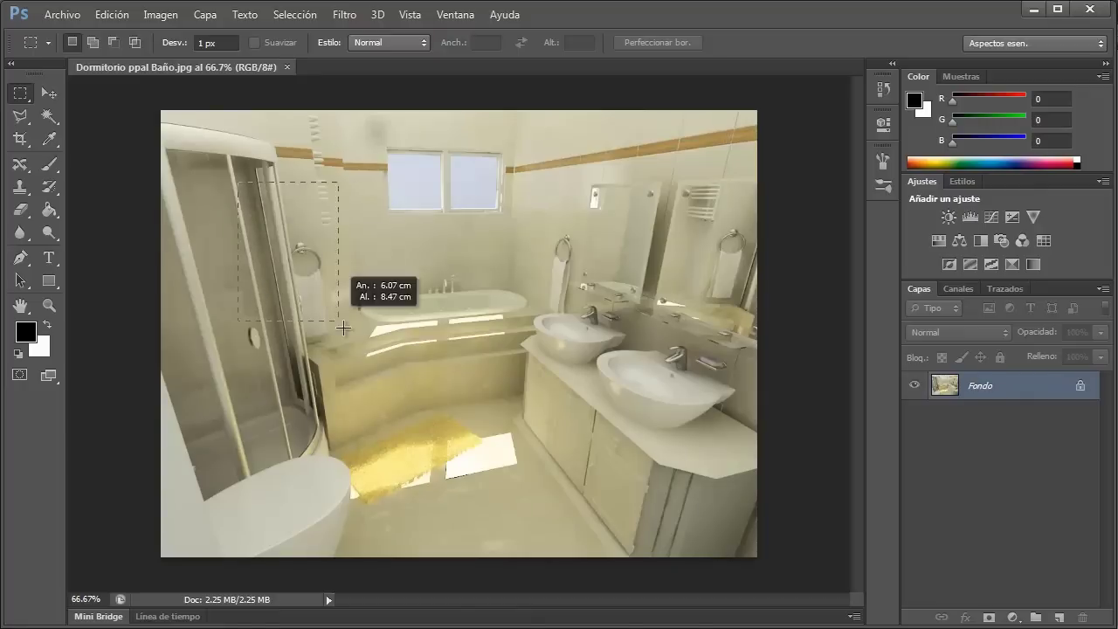
pyautogui.moveTo(238, 182); pyautogui.dragTo(463, 494)
pyautogui.moveTo(278, 163)
pyautogui.mouseDown()
pyautogui.moveTo(279, 255)
pyautogui.moveTo(326, 507)
pyautogui.mouseUp()
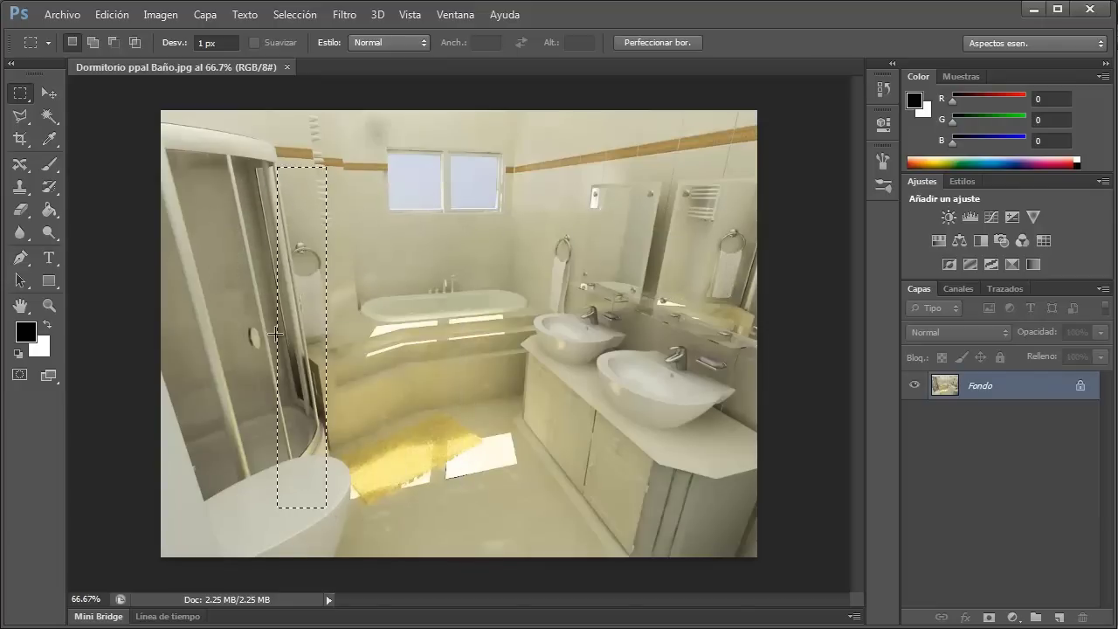
pyautogui.moveTo(374, 222); pyautogui.dragTo(406, 285)
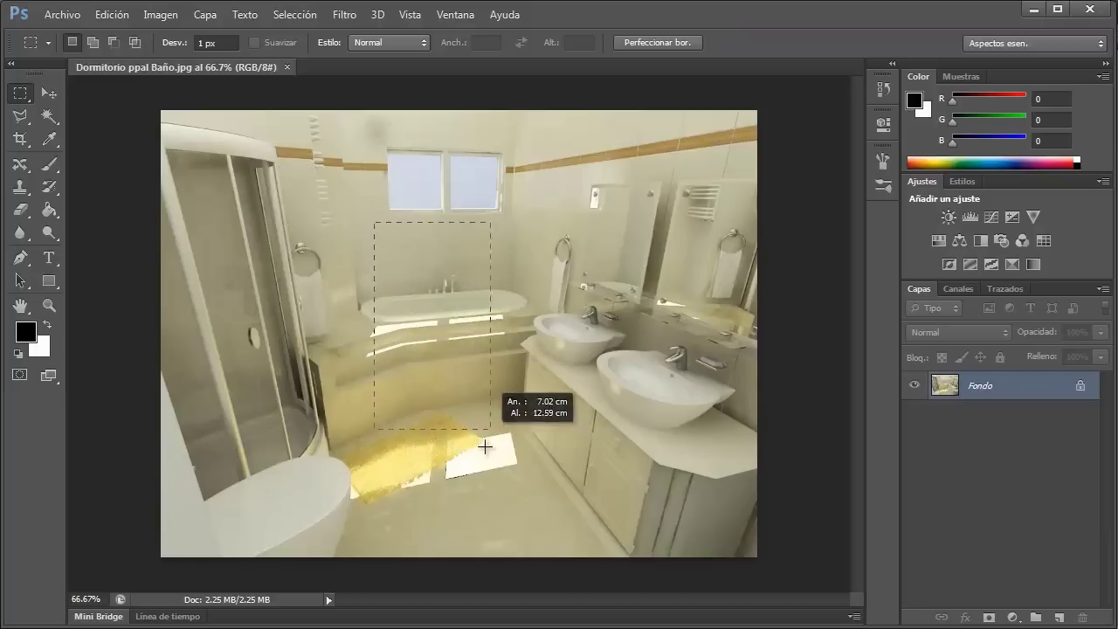
pyautogui.moveTo(406, 285); pyautogui.dragTo(463, 307)
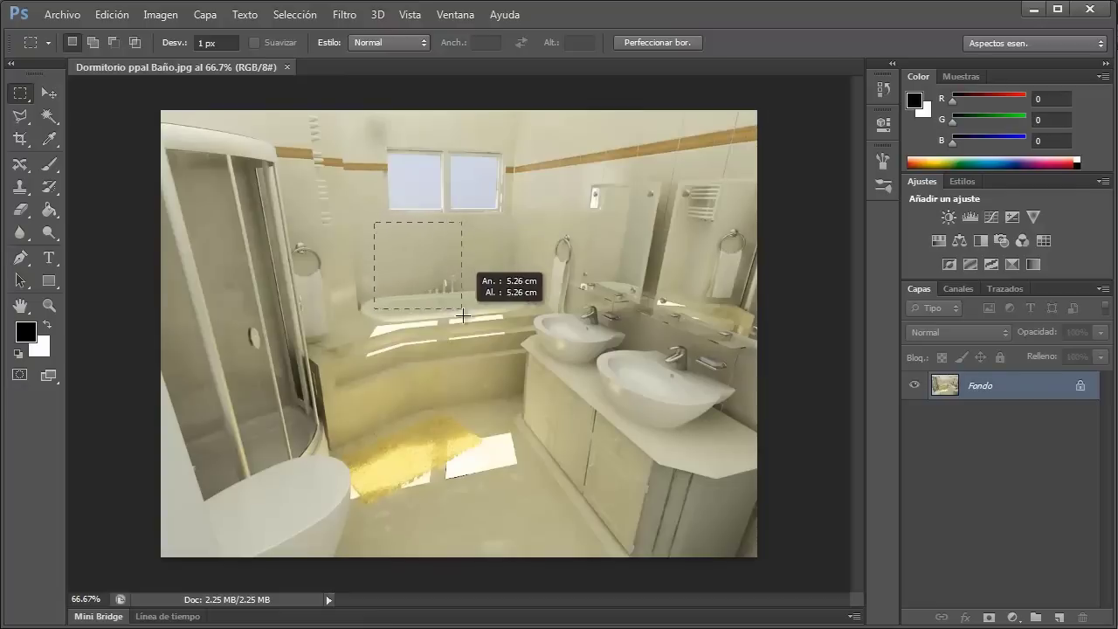
pyautogui.moveTo(463, 308)
pyautogui.mouseDown()
pyautogui.moveTo(396, 336)
pyautogui.moveTo(391, 454)
pyautogui.moveTo(538, 446)
pyautogui.moveTo(651, 253)
pyautogui.moveTo(402, 442)
pyautogui.moveTo(411, 496)
pyautogui.moveTo(633, 345)
pyautogui.moveTo(545, 340)
pyautogui.moveTo(312, 515)
pyautogui.moveTo(411, 523)
pyautogui.moveTo(594, 349)
pyautogui.moveTo(471, 333)
pyautogui.moveTo(571, 456)
pyautogui.moveTo(640, 508)
pyautogui.moveTo(486, 345)
pyautogui.moveTo(480, 323)
pyautogui.moveTo(647, 450)
pyautogui.moveTo(552, 382)
pyautogui.moveTo(436, 260)
pyautogui.moveTo(552, 343)
pyautogui.moveTo(640, 465)
pyautogui.mouseUp()
pyautogui.click(642, 466)
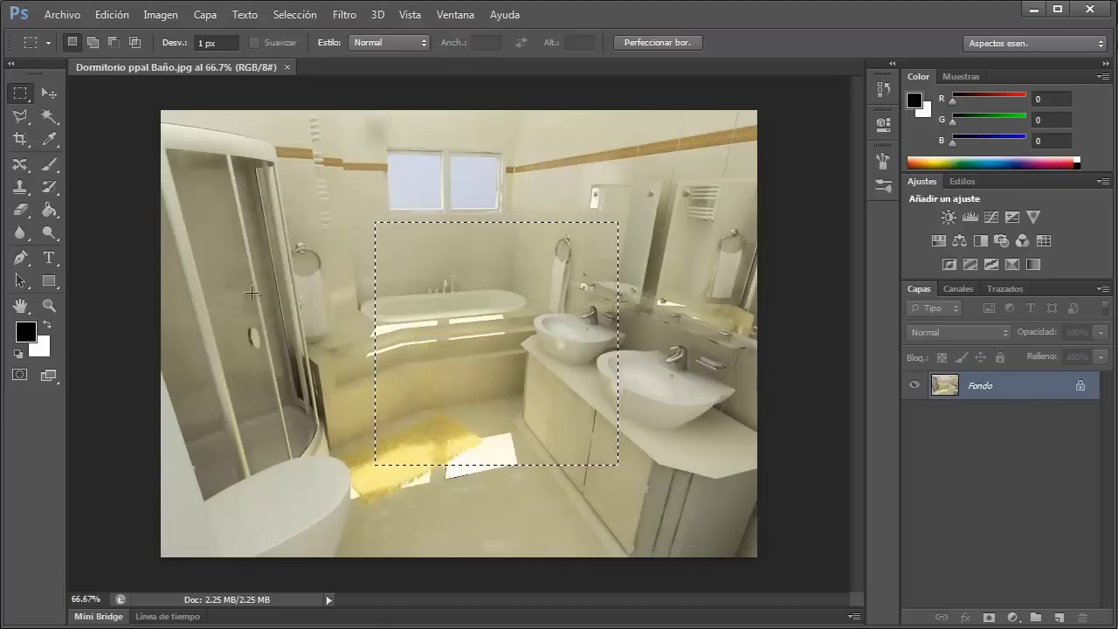
pyautogui.click(280, 235)
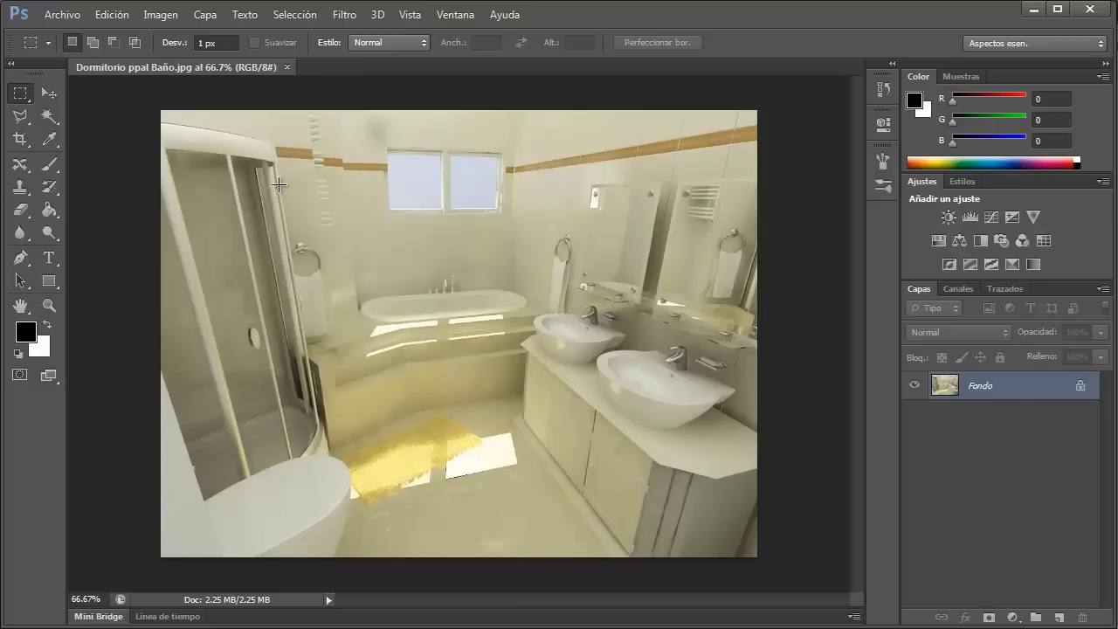
# Step: Draw trial rectangles over the shower, bathtub, mirror strip and floor, then clear them
pyautogui.moveTo(224, 180); pyautogui.dragTo(389, 528)
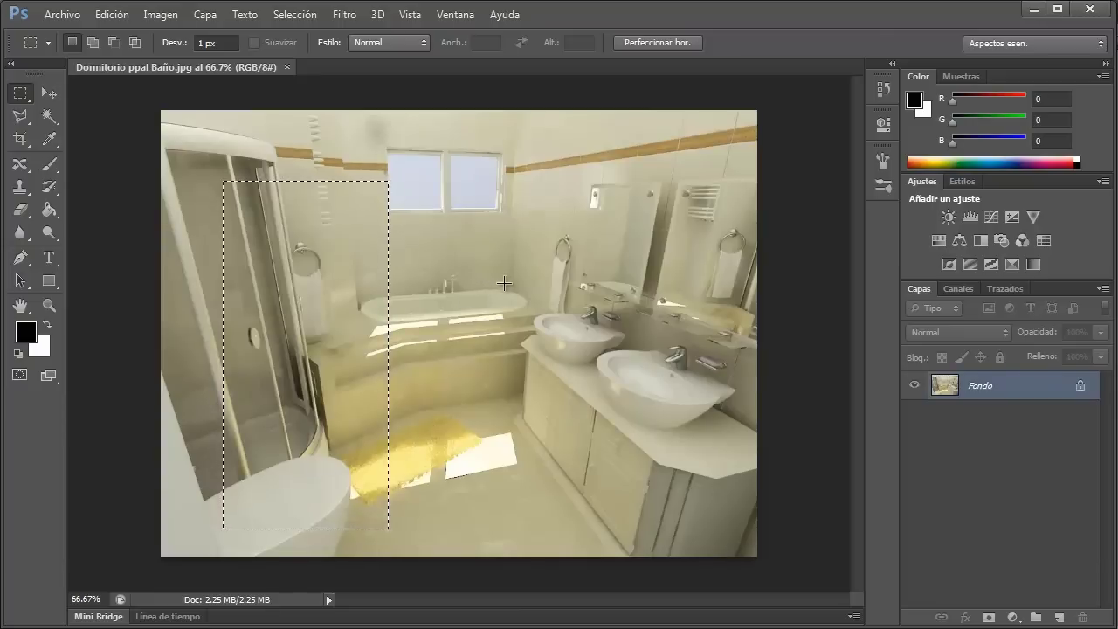
pyautogui.moveTo(537, 267)
pyautogui.mouseDown()
pyautogui.moveTo(329, 359)
pyautogui.moveTo(330, 349)
pyautogui.mouseUp()
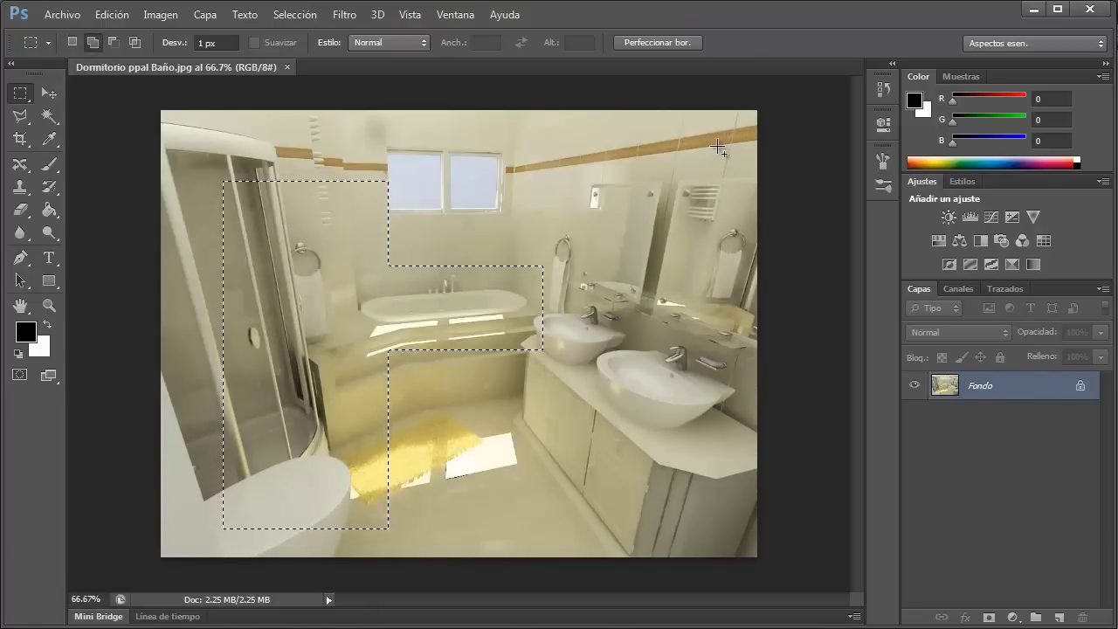
pyautogui.moveTo(718, 145)
pyautogui.mouseDown()
pyautogui.moveTo(652, 418)
pyautogui.moveTo(472, 514)
pyautogui.mouseUp()
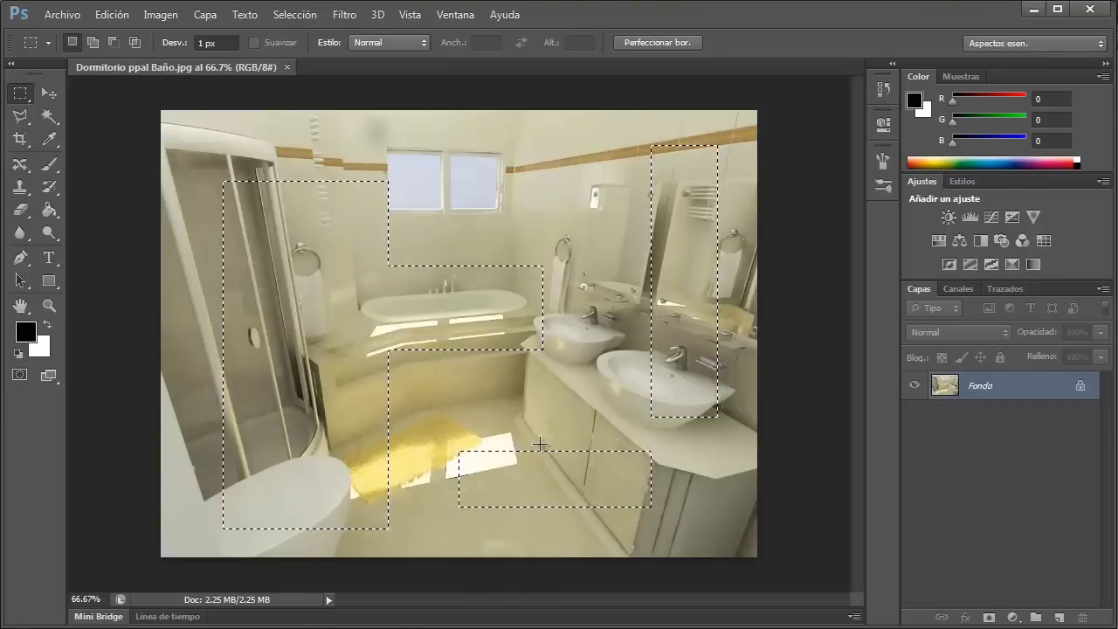
pyautogui.moveTo(665, 463); pyautogui.dragTo(514, 339)
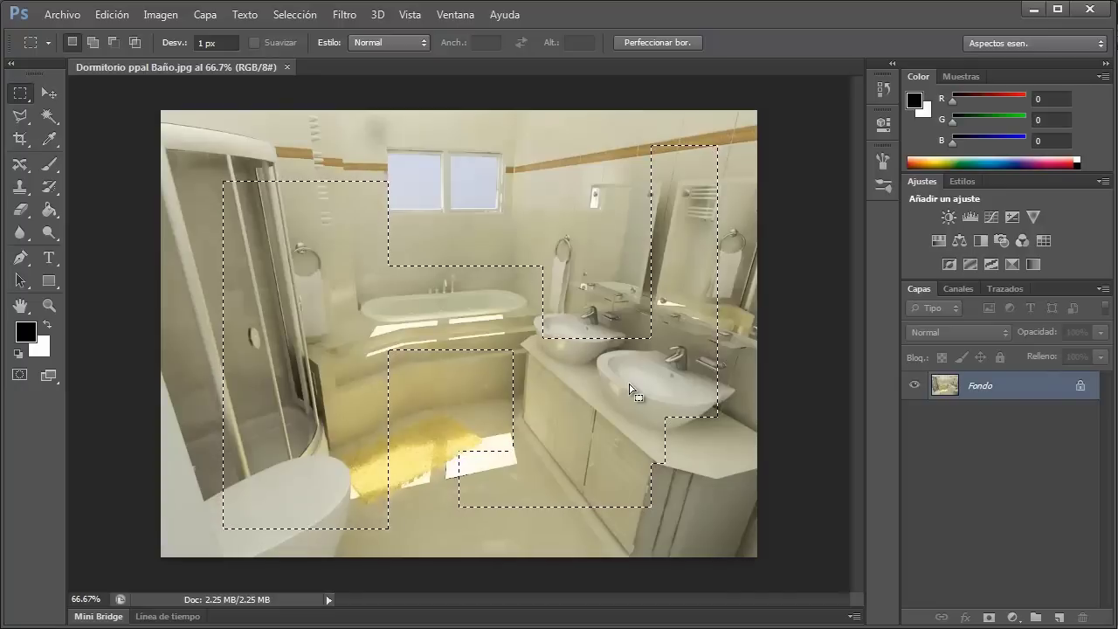
pyautogui.click(561, 209)
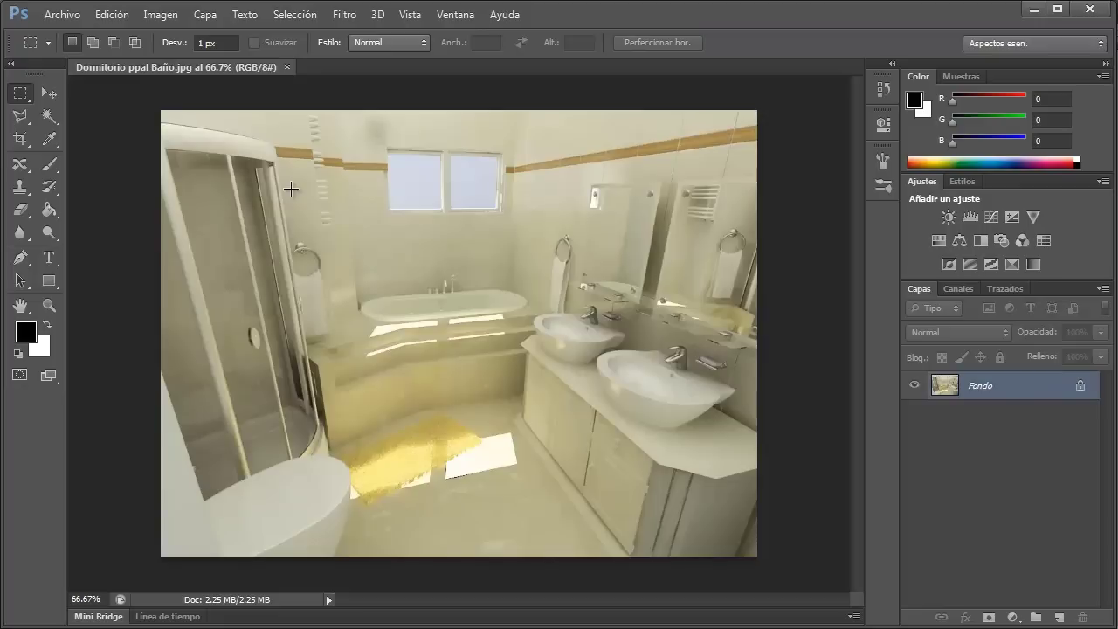
# Step: Draw a rectangular selection on the back wall, clear it, and restore it with Ctrl+Z
pyautogui.moveTo(291, 189)
pyautogui.mouseDown()
pyautogui.moveTo(369, 301)
pyautogui.moveTo(504, 403)
pyautogui.moveTo(363, 308)
pyautogui.mouseUp()
pyautogui.moveTo(466, 394)
pyautogui.mouseDown()
pyautogui.moveTo(385, 284)
pyautogui.moveTo(472, 371)
pyautogui.mouseUp()
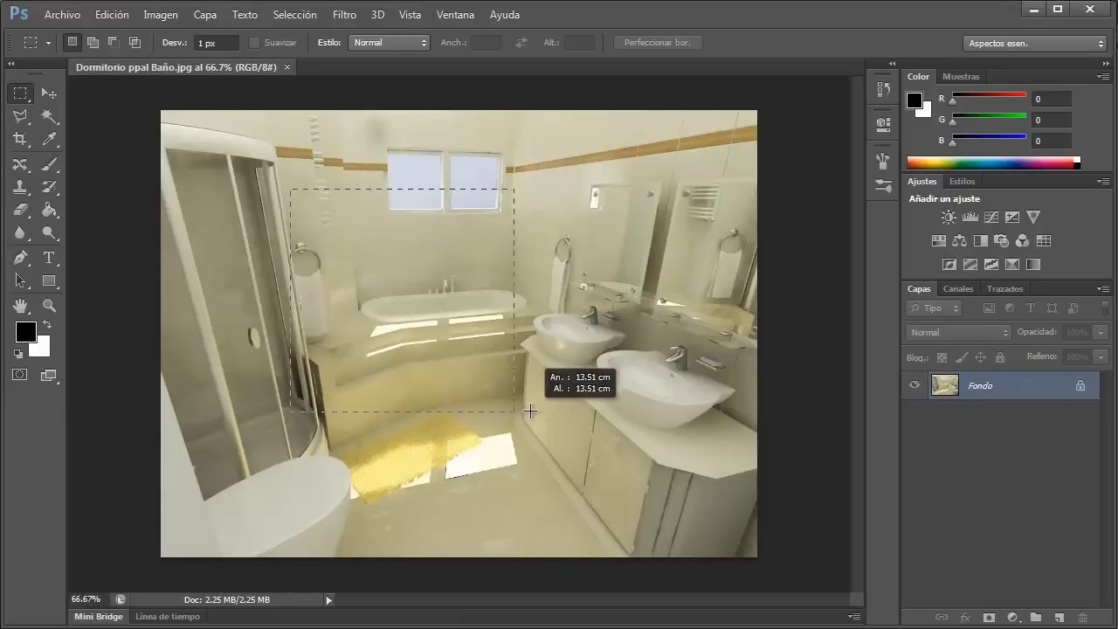
pyautogui.moveTo(472, 370); pyautogui.dragTo(428, 281)
pyautogui.click(432, 327)
pyautogui.hotkey('ctrl', 'z')
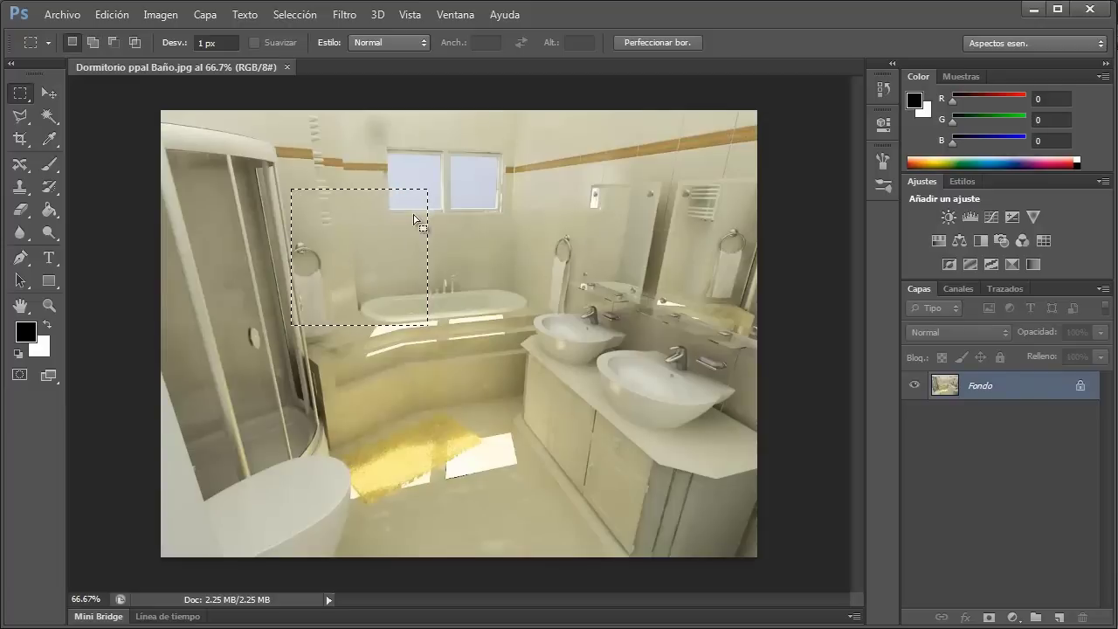
# Step: Shift-add rectangles over the walls, vanity, rug and shower doors, then deselect with Ctrl+D
pyautogui.press('shift')
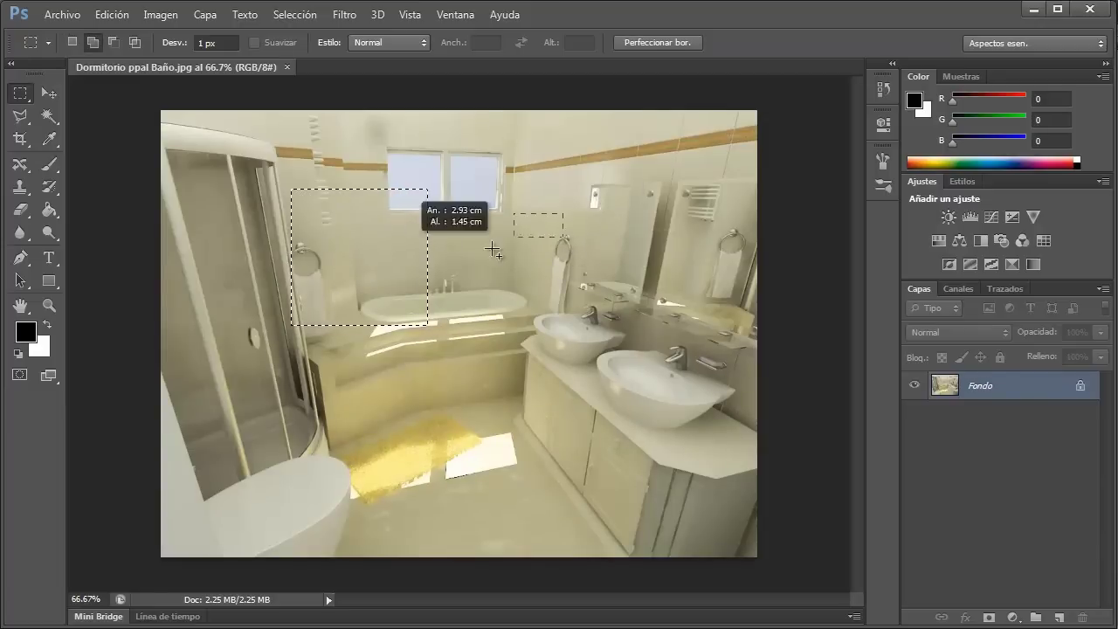
pyautogui.moveTo(562, 213); pyautogui.dragTo(427, 281)
pyautogui.moveTo(613, 463); pyautogui.dragTo(525, 354)
pyautogui.moveTo(333, 514); pyautogui.dragTo(461, 425)
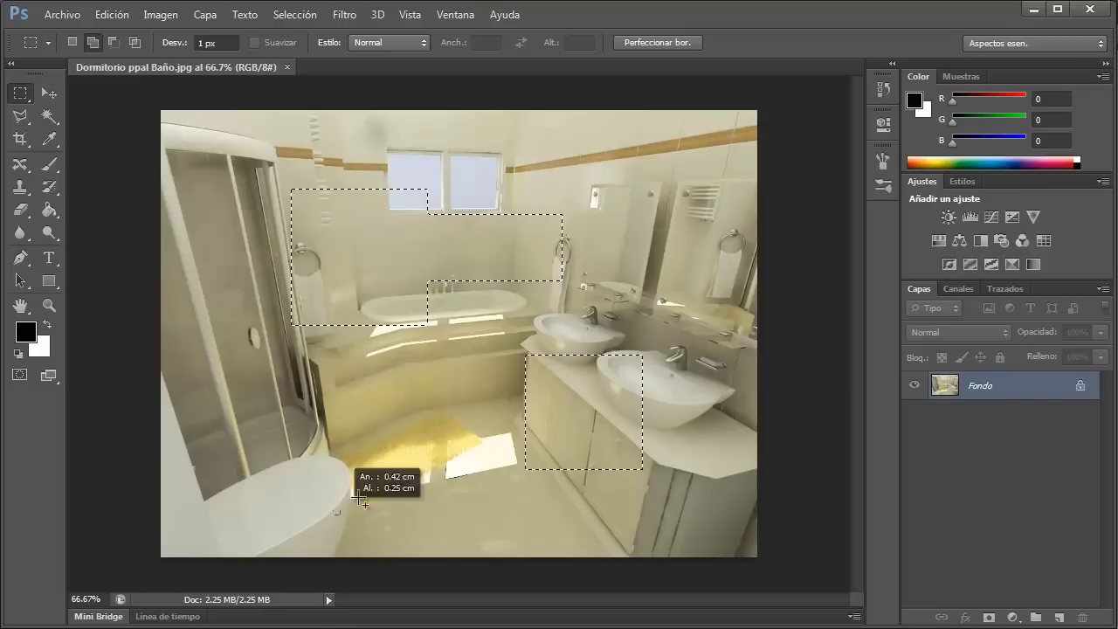
pyautogui.moveTo(217, 488); pyautogui.dragTo(256, 382)
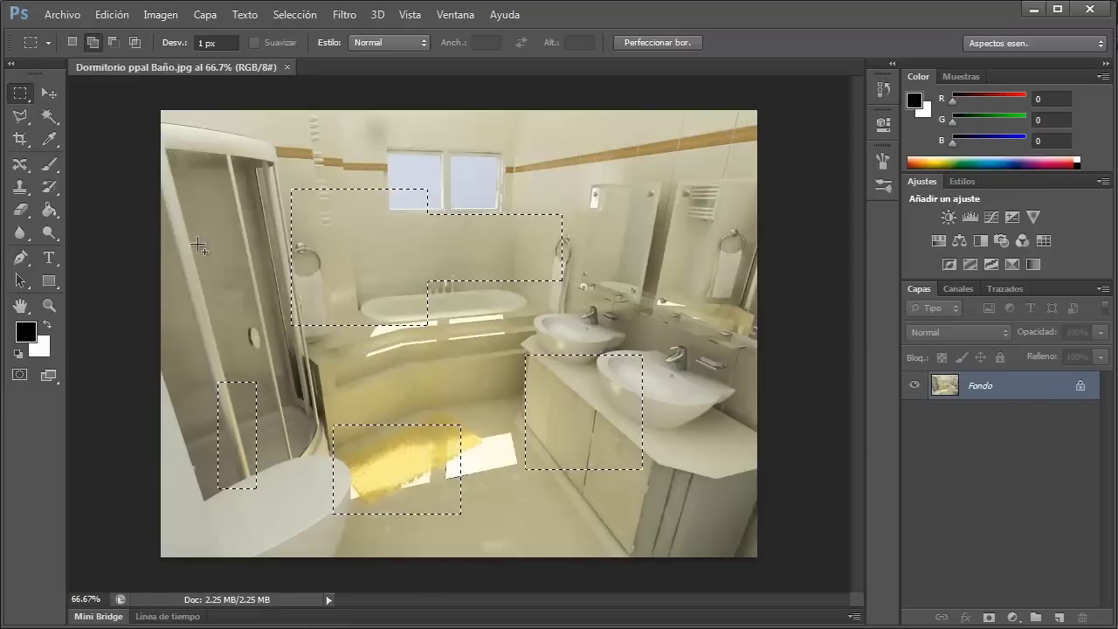
pyautogui.moveTo(207, 208); pyautogui.dragTo(254, 341)
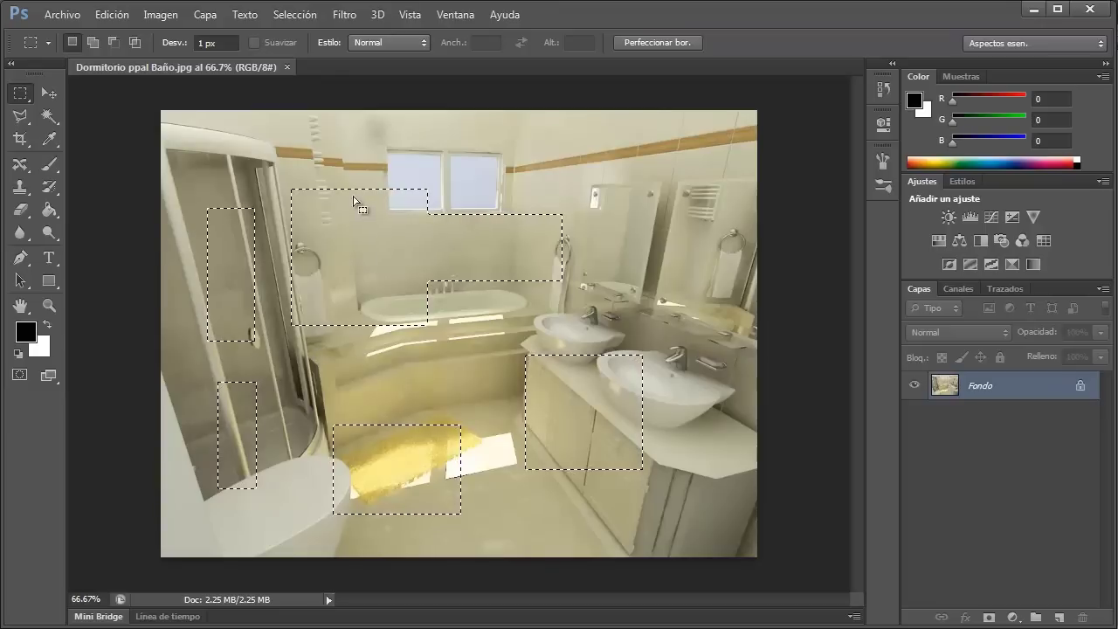
pyautogui.hotkey('ctrl', 'd')
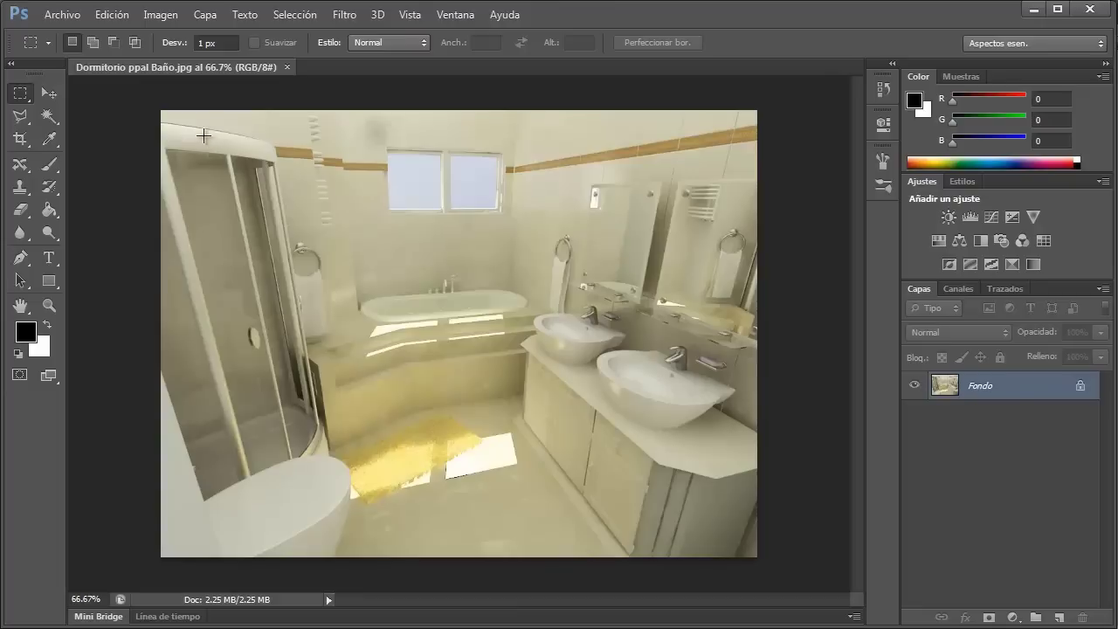
# Step: Select a tall rectangle over the shower and bathtub, then hold Alt for subtract mode
pyautogui.moveTo(203, 135); pyautogui.dragTo(434, 525)
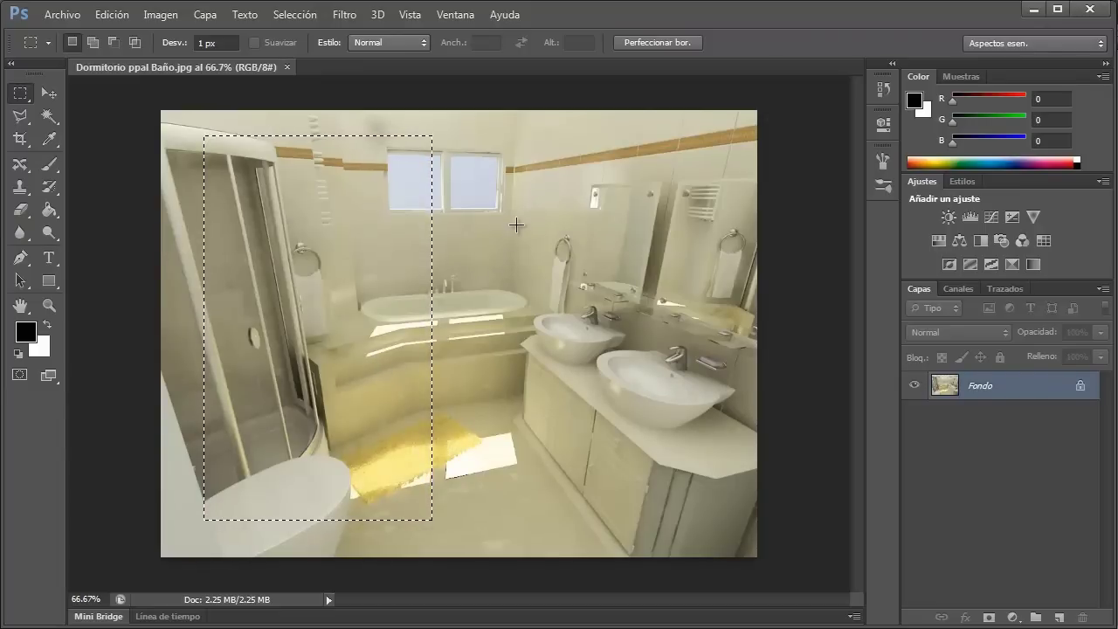
pyautogui.press('alt')
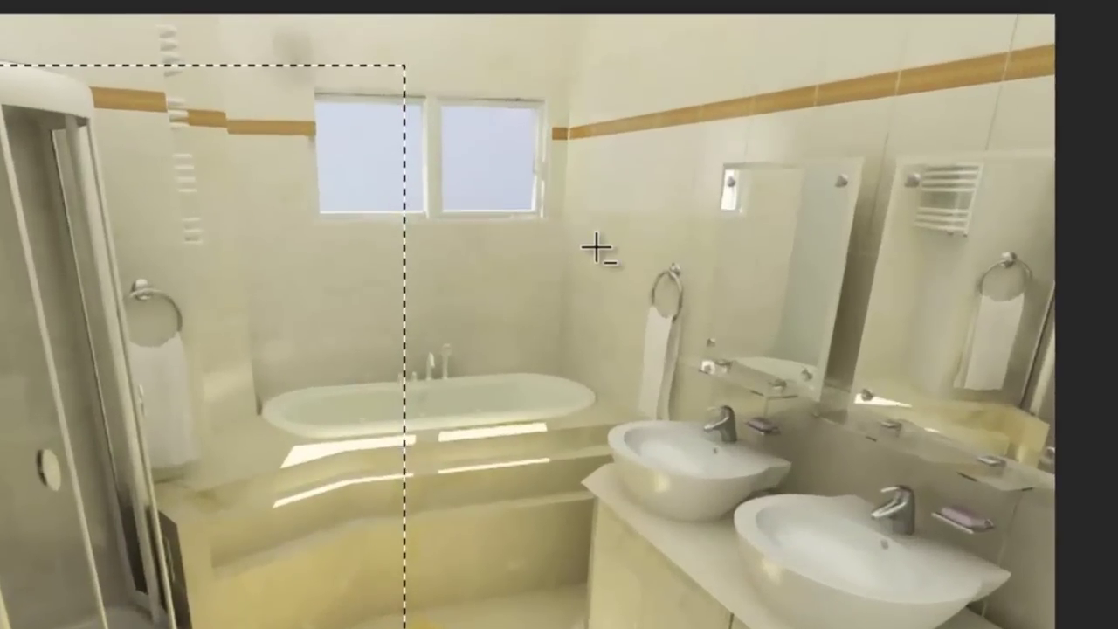
pyautogui.press('alt')
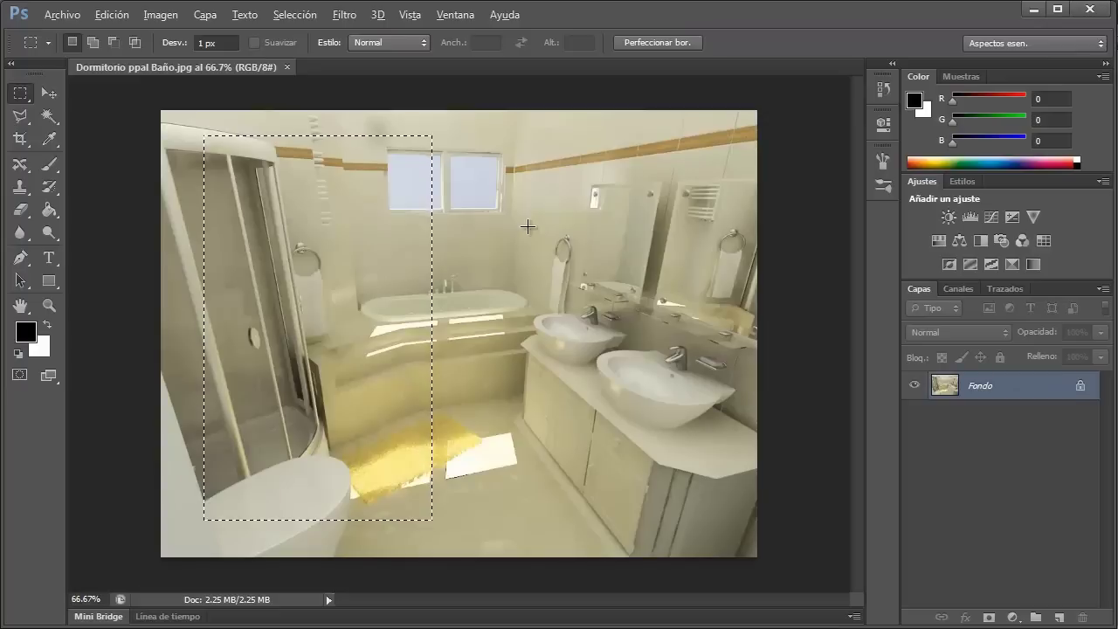
# Step: Alt-drag to cut notches and thin strips from the tall selection, then deselect
pyautogui.moveTo(528, 227); pyautogui.dragTo(310, 263)
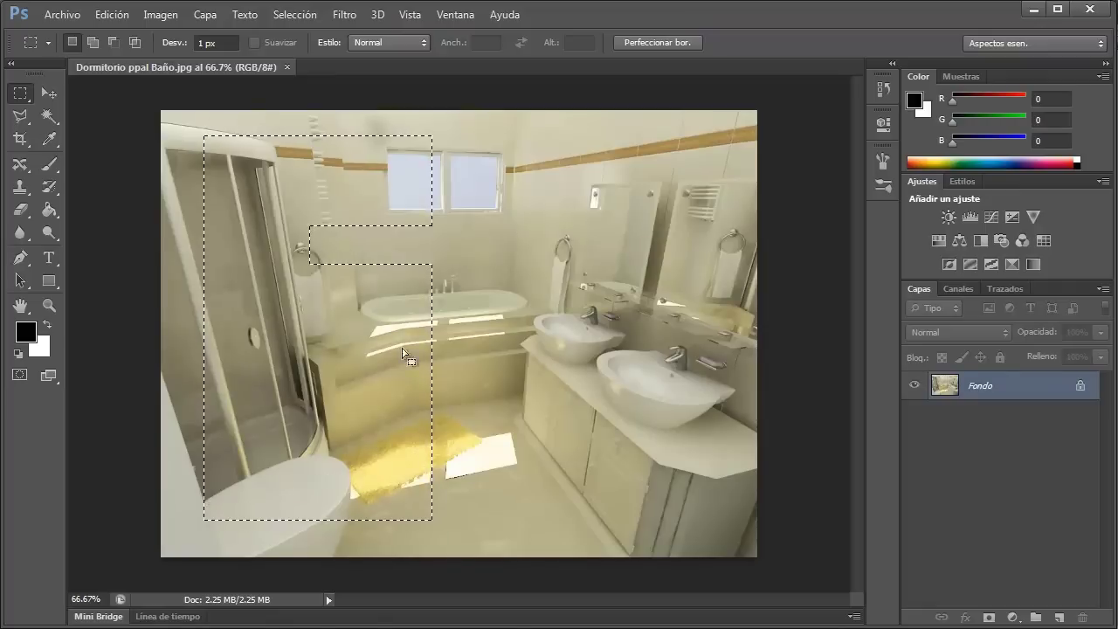
pyautogui.moveTo(524, 262); pyautogui.dragTo(393, 293)
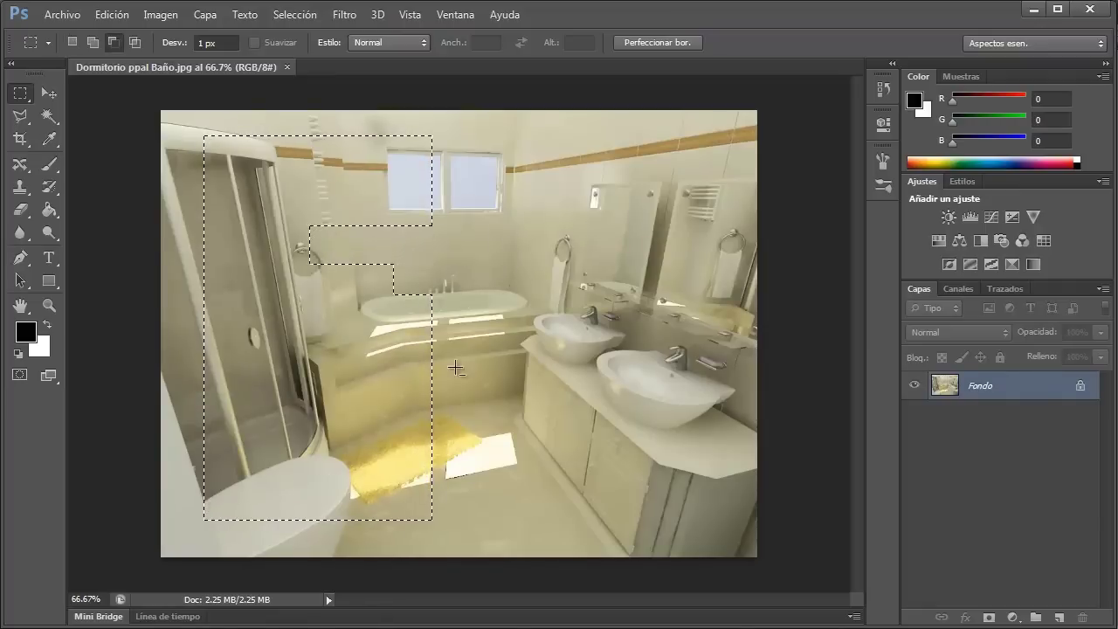
pyautogui.moveTo(480, 380); pyautogui.dragTo(321, 393)
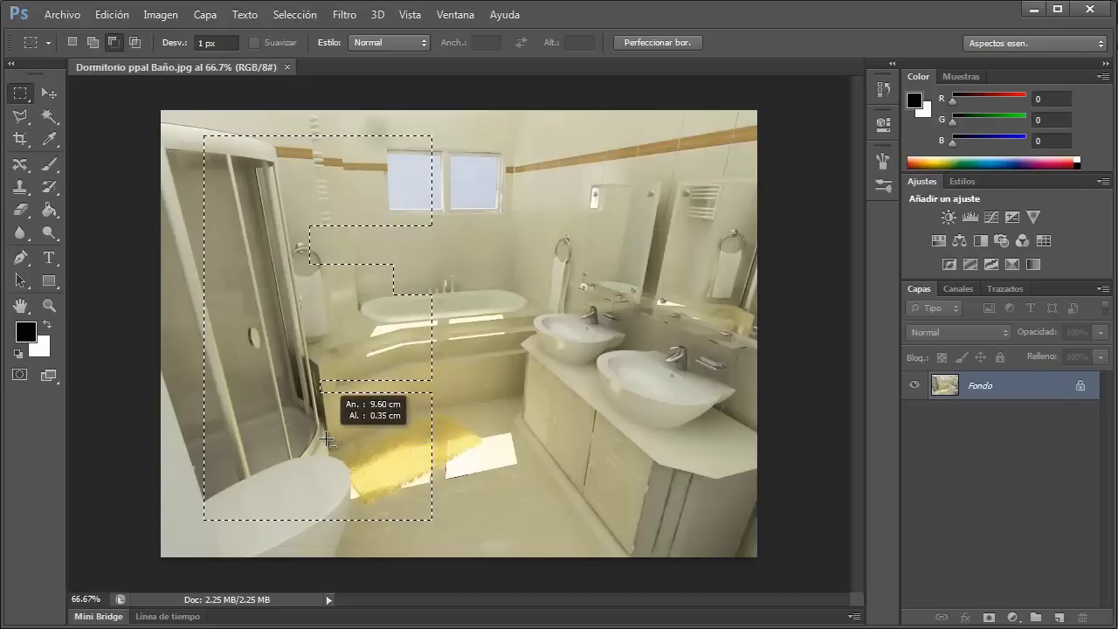
pyautogui.moveTo(478, 436); pyautogui.dragTo(324, 443)
pyautogui.moveTo(476, 336); pyautogui.dragTo(320, 359)
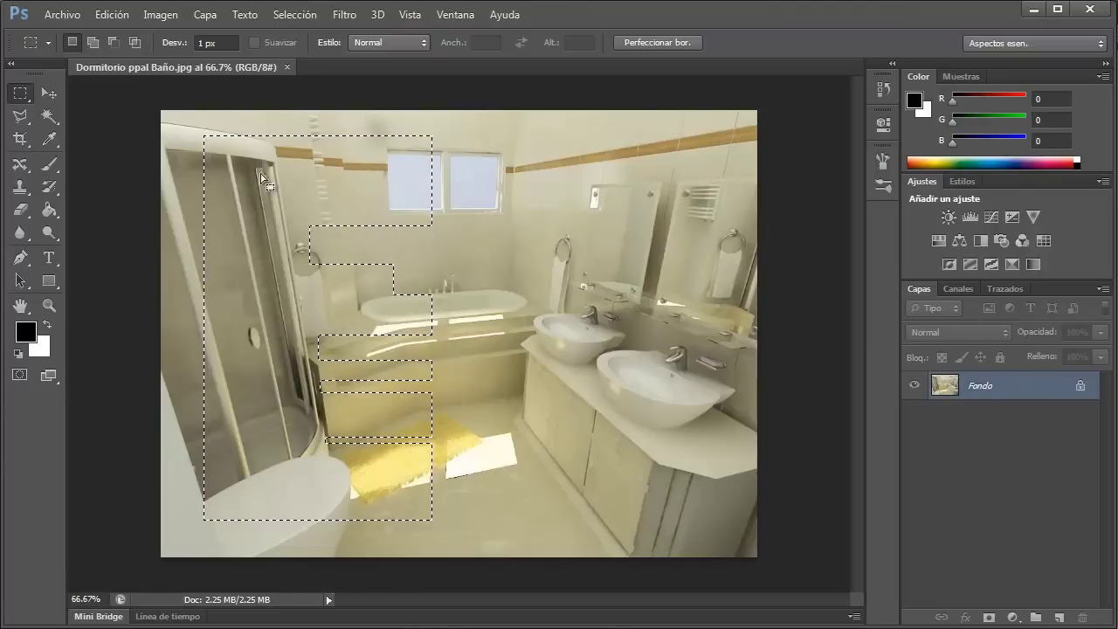
pyautogui.click(498, 180)
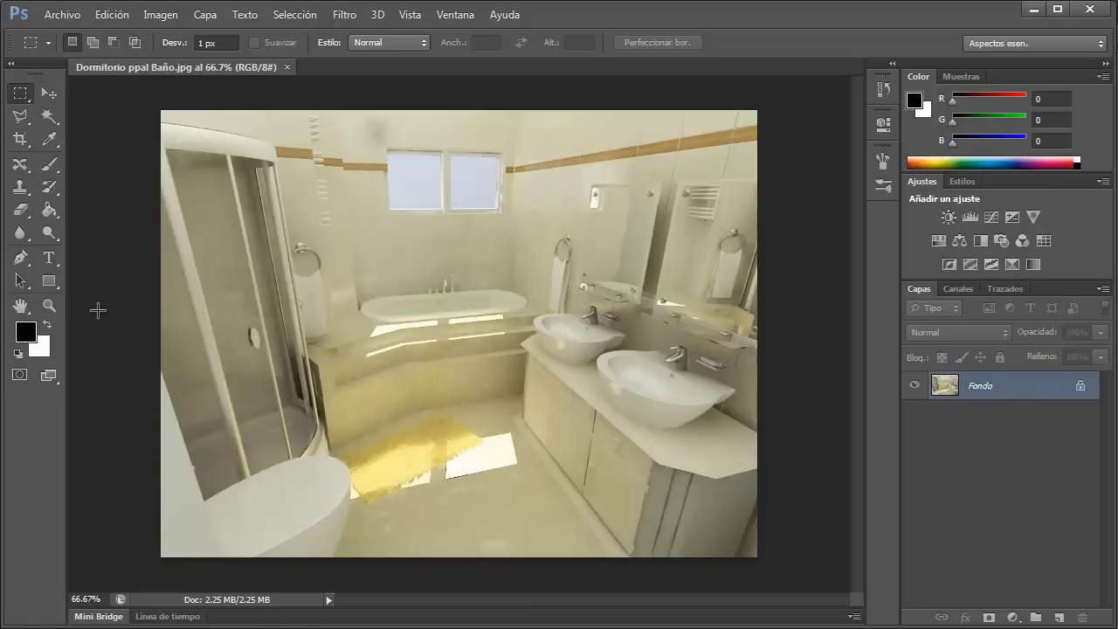
# Step: Browse the Marquee, Eyedropper, Paint Bucket and Type tool variants, ending on the Marquee shape list
pyautogui.rightClick(24, 98)
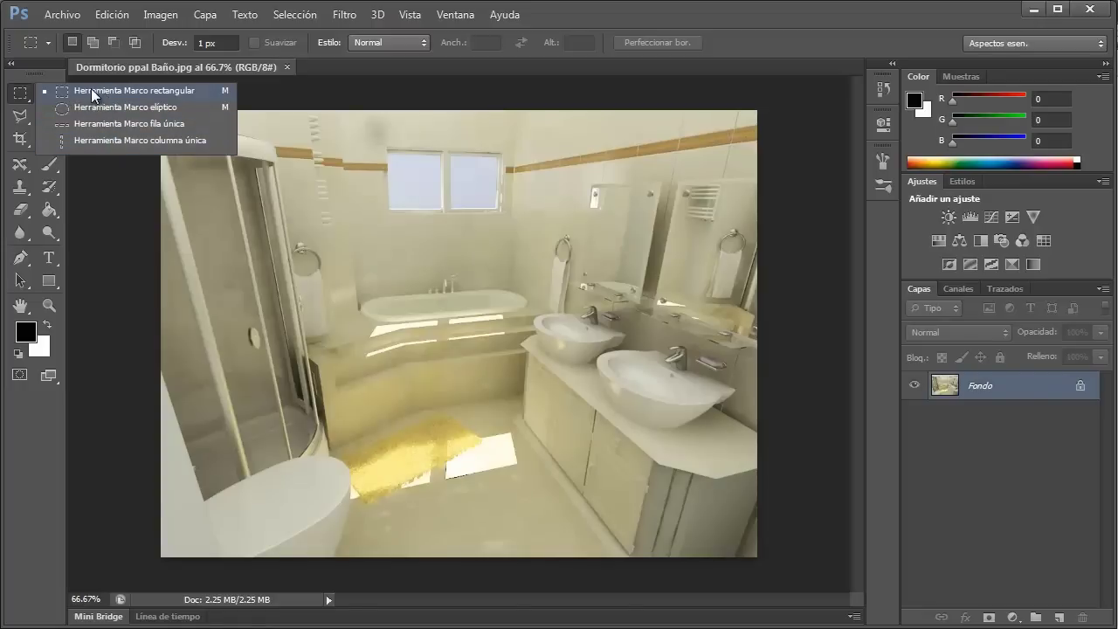
pyautogui.click(19, 100)
pyautogui.click(54, 145)
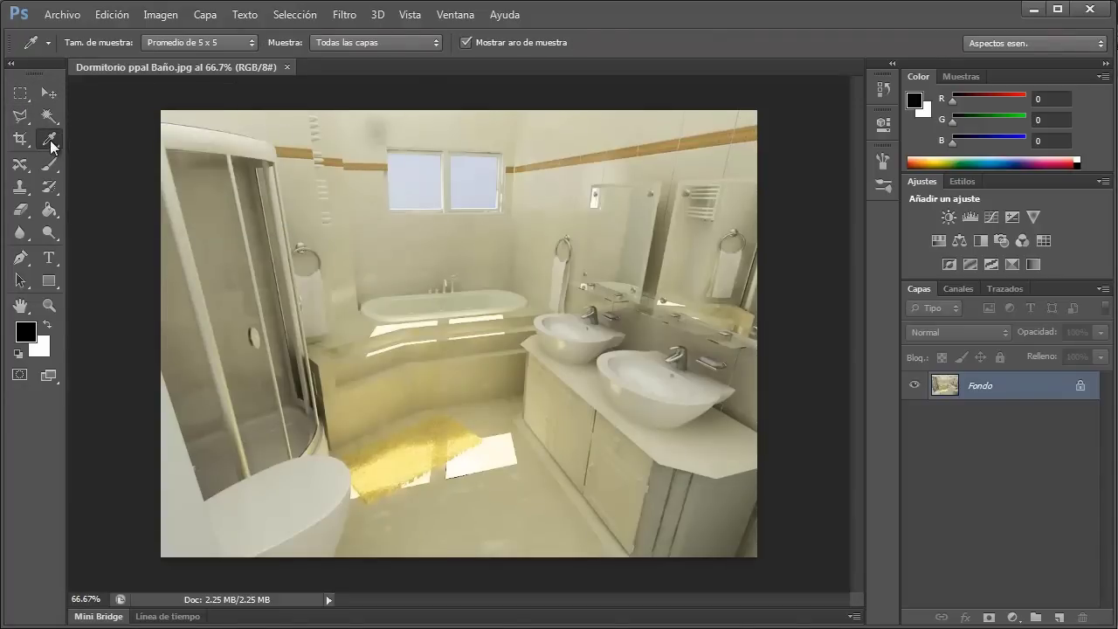
pyautogui.click(55, 216)
pyautogui.click(56, 214)
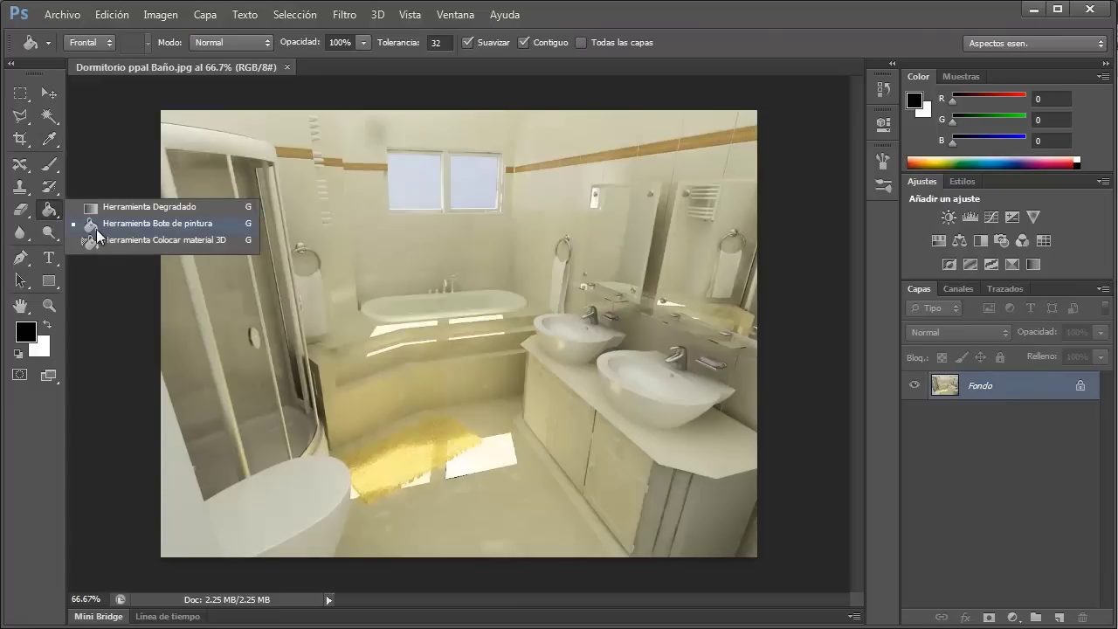
pyautogui.click(56, 260)
pyautogui.click(55, 260)
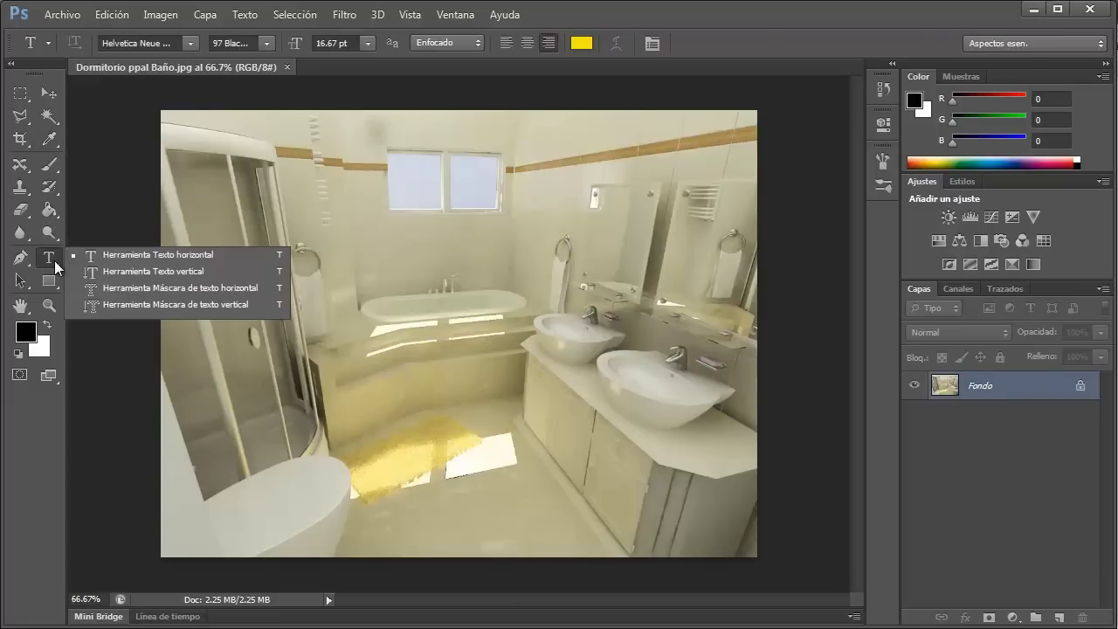
pyautogui.click(20, 94)
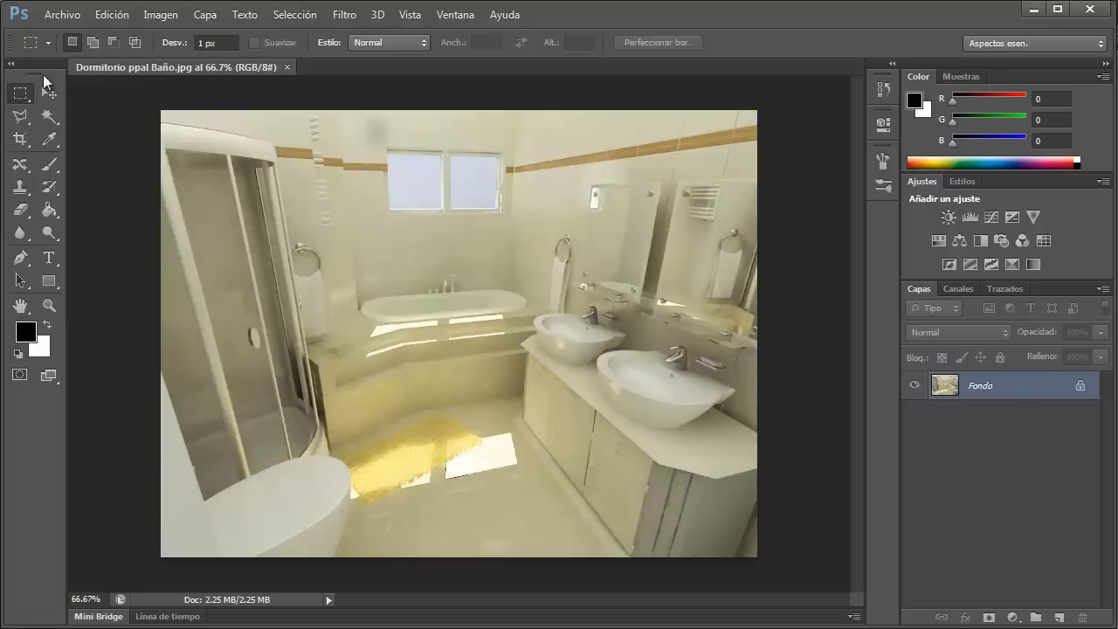
pyautogui.click(21, 93)
pyautogui.click(22, 97)
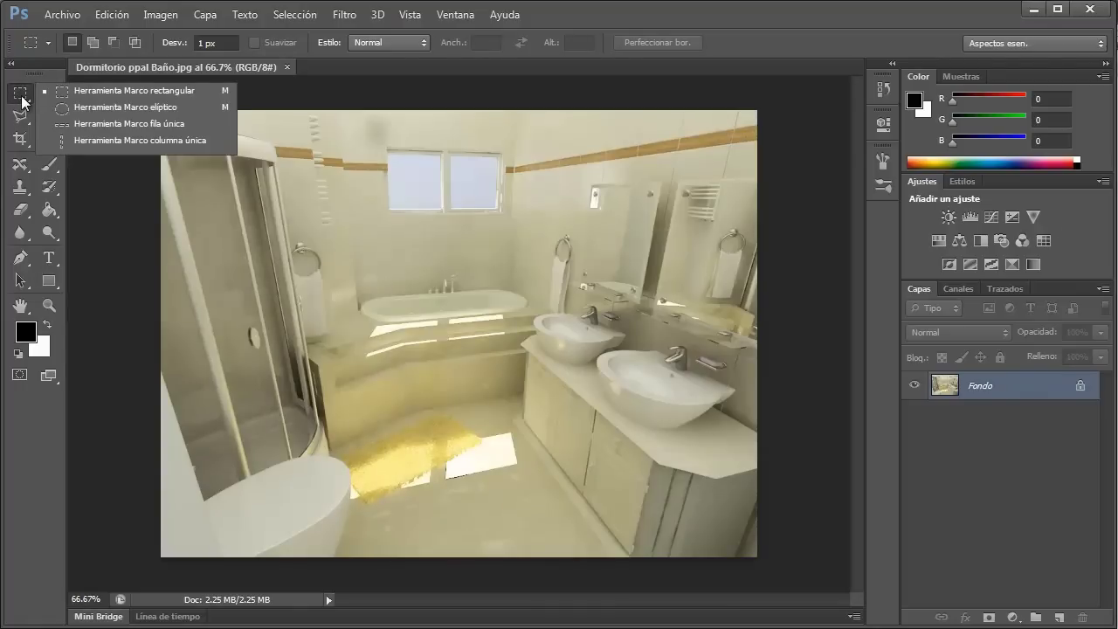
# Step: Choose Elliptical Marquee and draw trial ellipses and a circle around the bathtub, clearing each
pyautogui.click(91, 109)
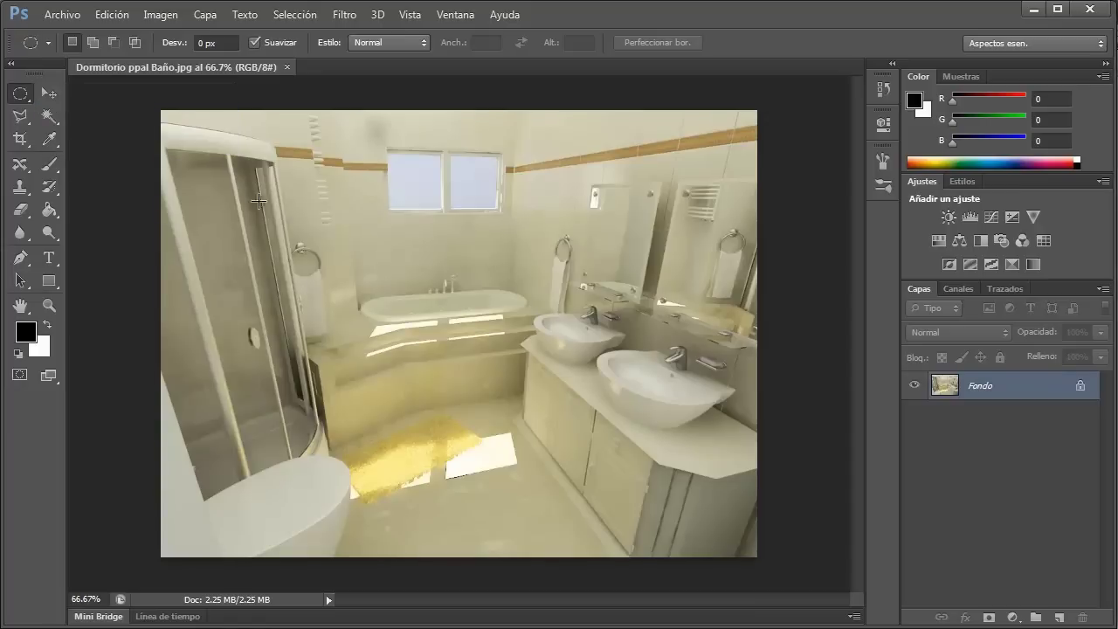
pyautogui.moveTo(252, 178); pyautogui.dragTo(486, 436)
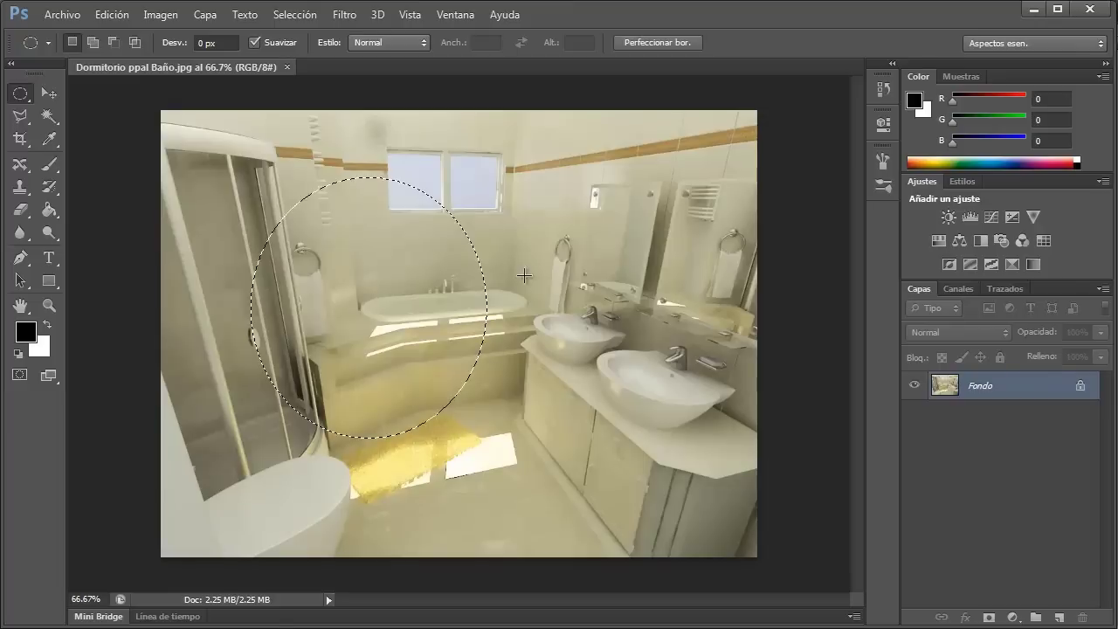
pyautogui.moveTo(518, 178); pyautogui.dragTo(556, 323)
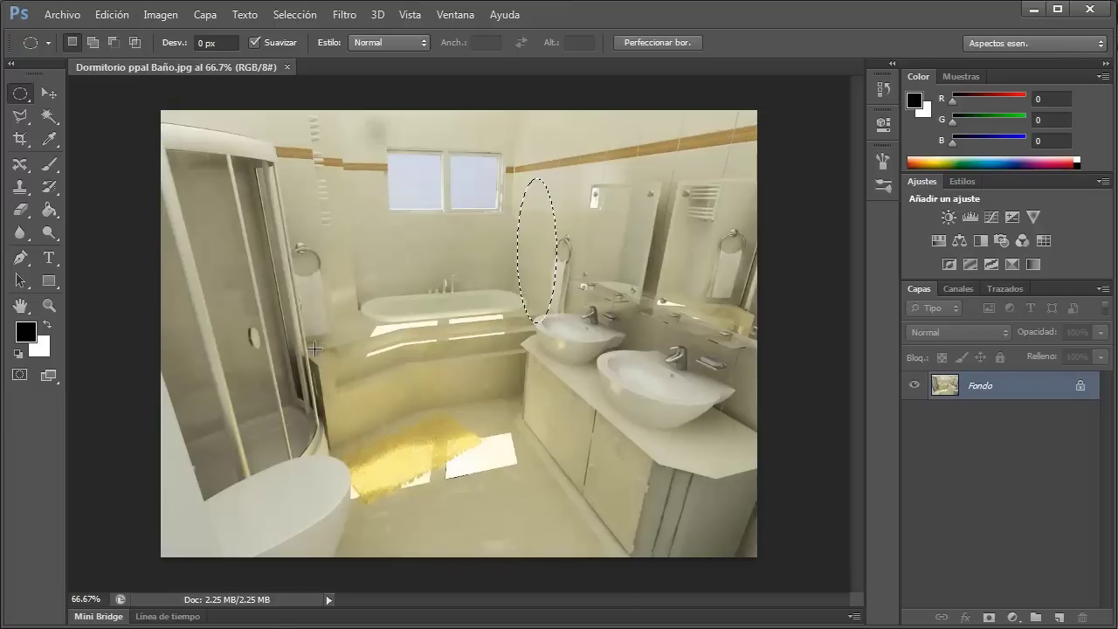
pyautogui.click(276, 174)
pyautogui.moveTo(425, 469); pyautogui.dragTo(249, 210)
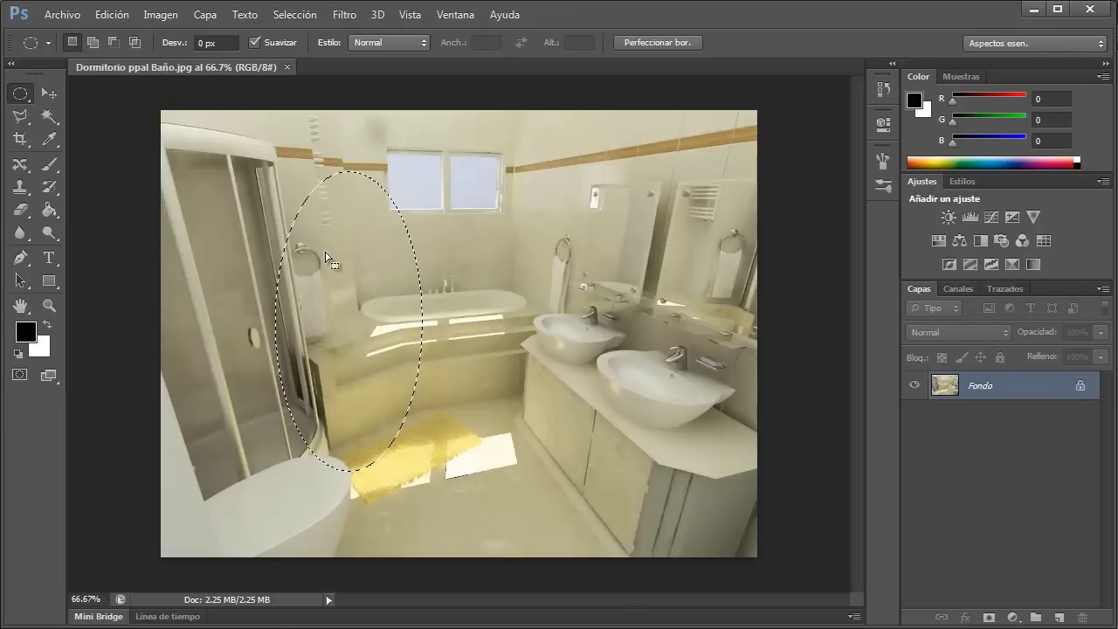
pyautogui.click(246, 190)
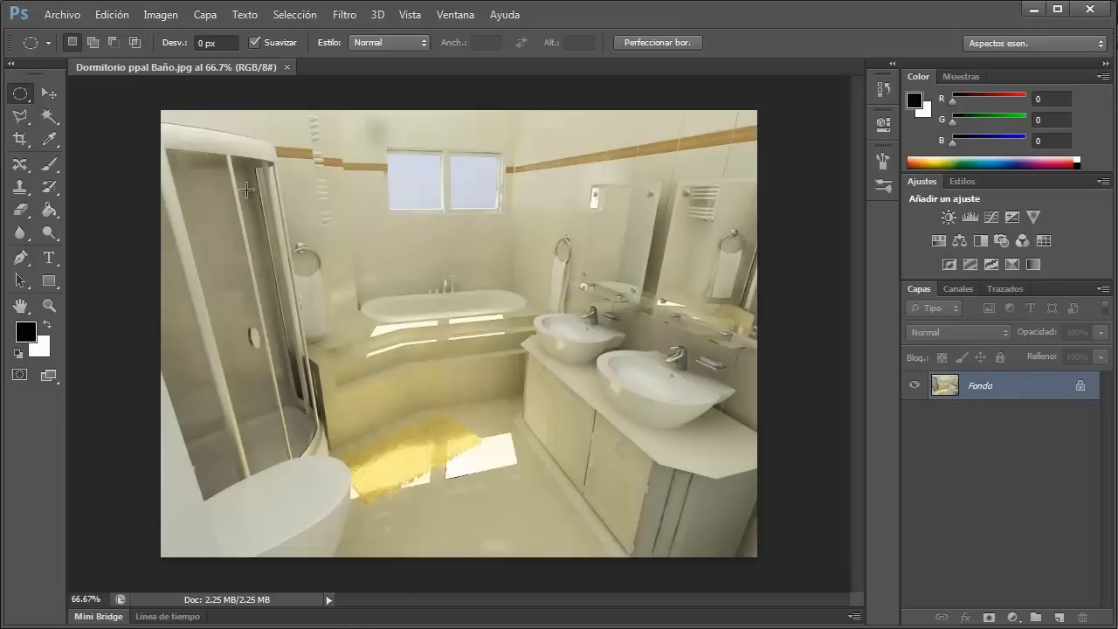
pyautogui.moveTo(246, 190); pyautogui.dragTo(524, 489)
pyautogui.click(491, 469)
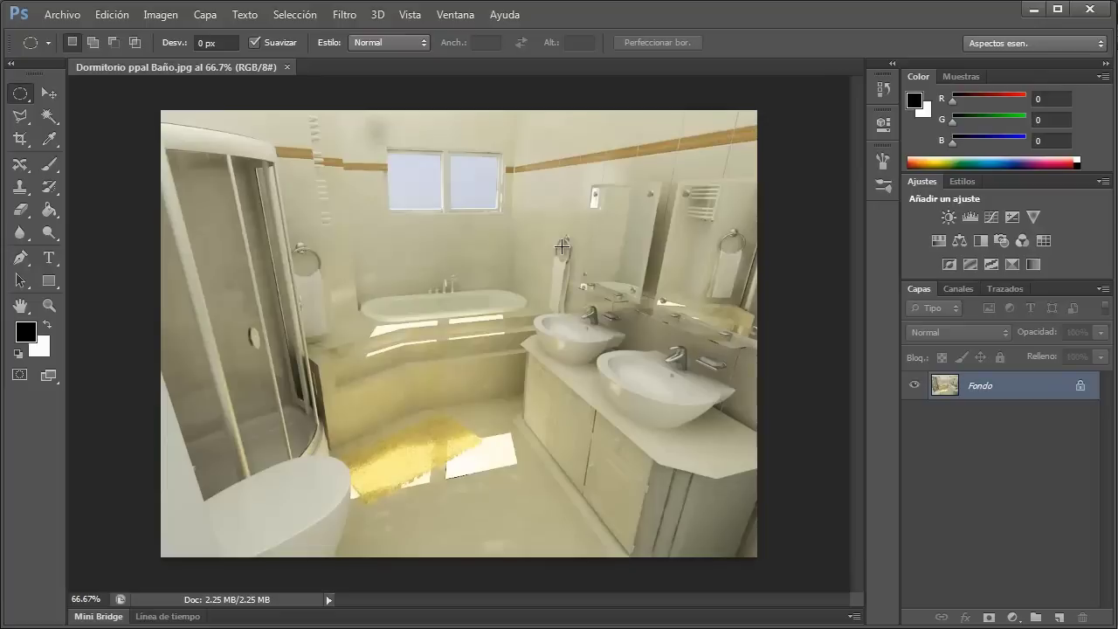
pyautogui.moveTo(561, 248); pyautogui.dragTo(581, 278)
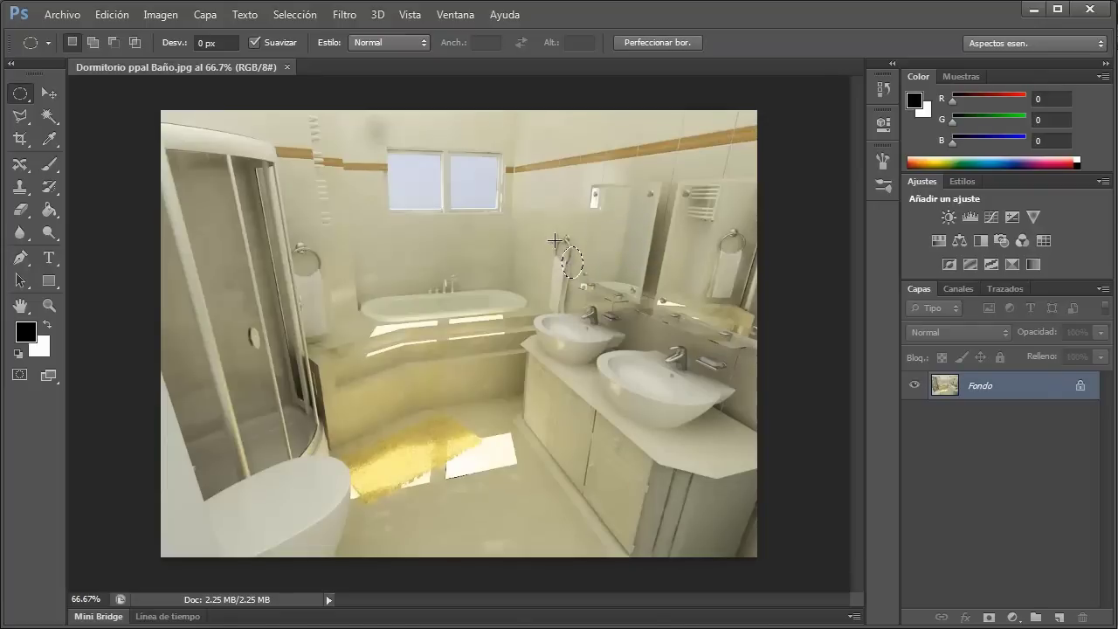
pyautogui.moveTo(555, 236); pyautogui.dragTo(568, 261)
pyautogui.click(506, 275)
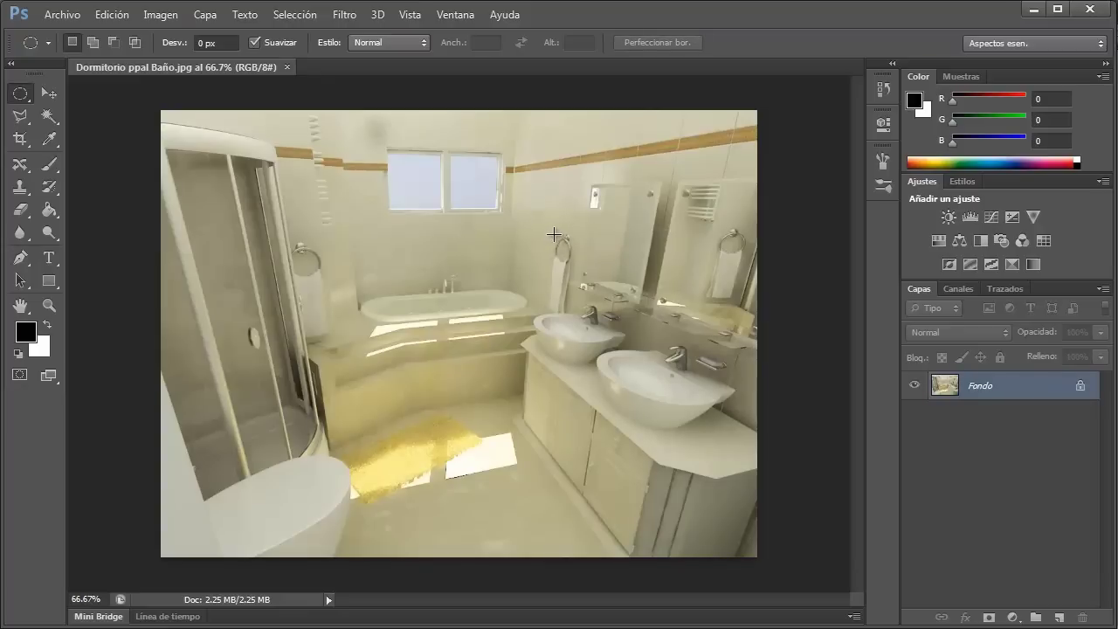
pyautogui.moveTo(554, 234); pyautogui.dragTo(570, 262)
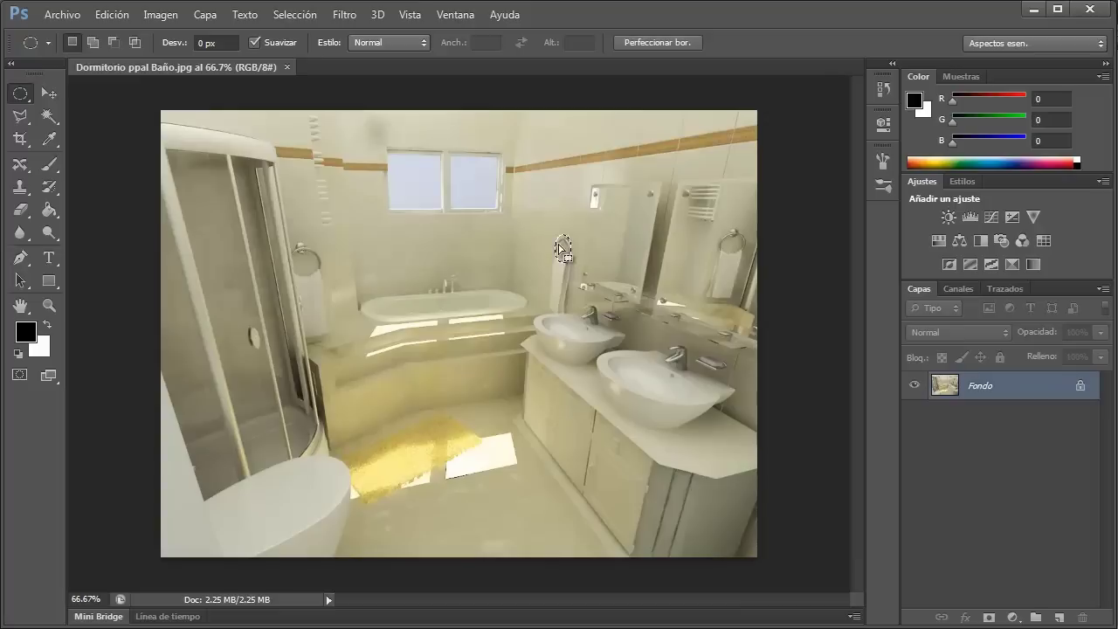
pyautogui.click(416, 278)
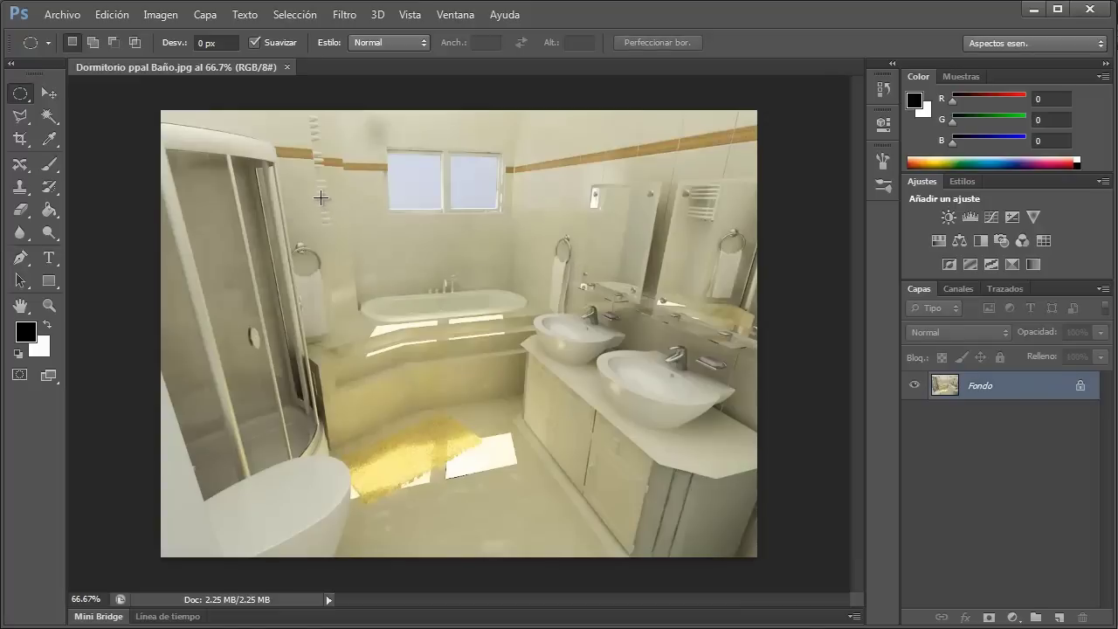
pyautogui.moveTo(319, 197); pyautogui.dragTo(541, 359)
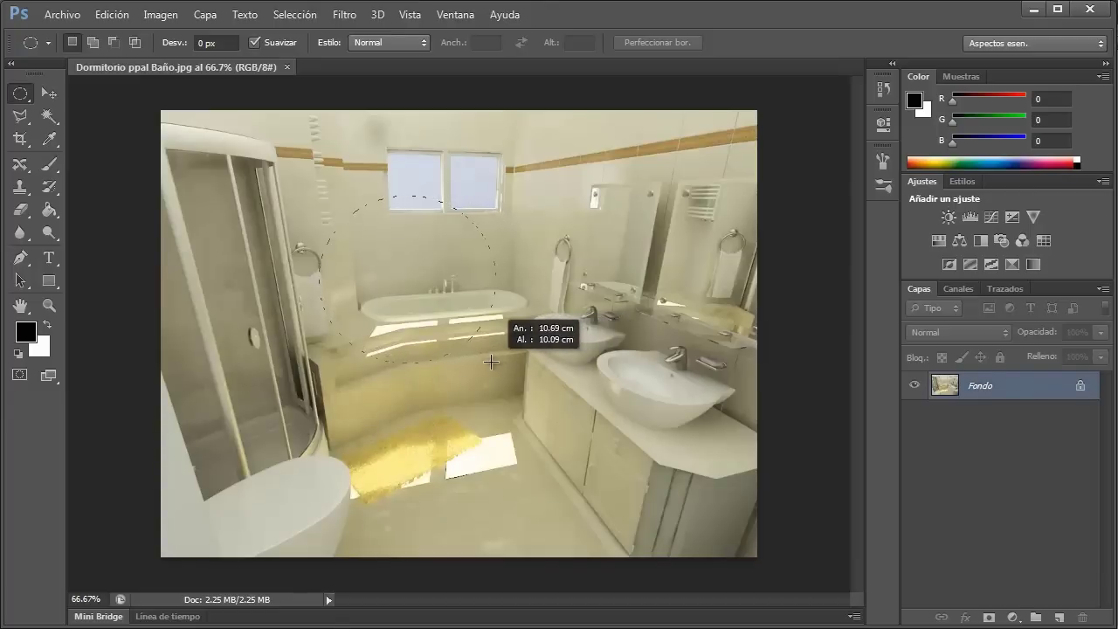
pyautogui.moveTo(541, 359); pyautogui.dragTo(537, 252)
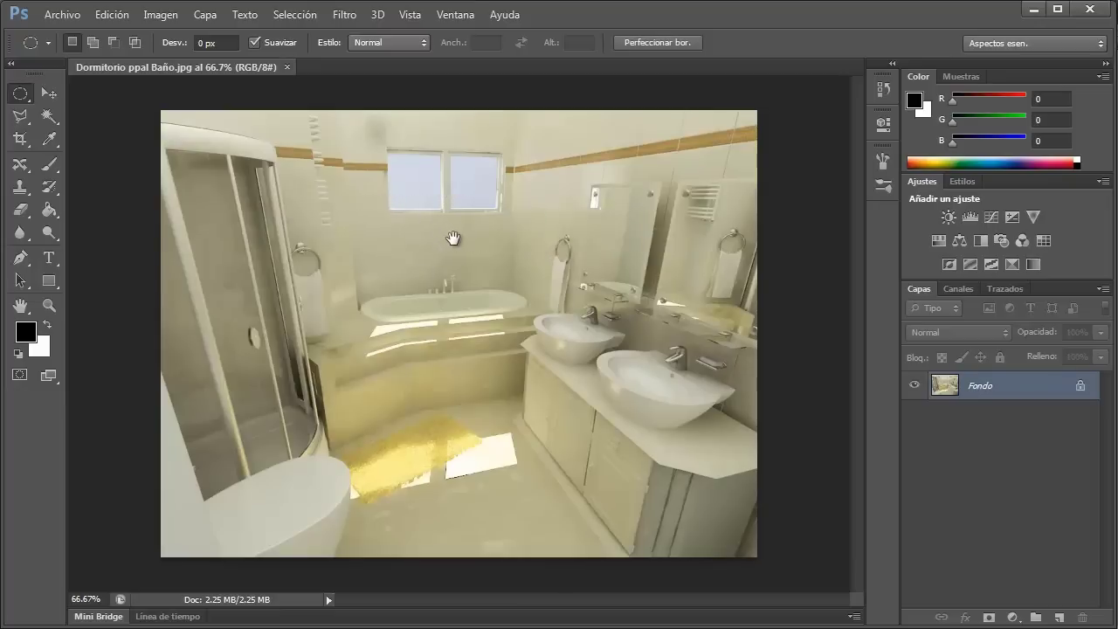
# Step: Draw and clear trial oval selections near and above the bathtub
pyautogui.click(387, 230)
pyautogui.hotkey('ctrl', 'z')
pyautogui.click(389, 255)
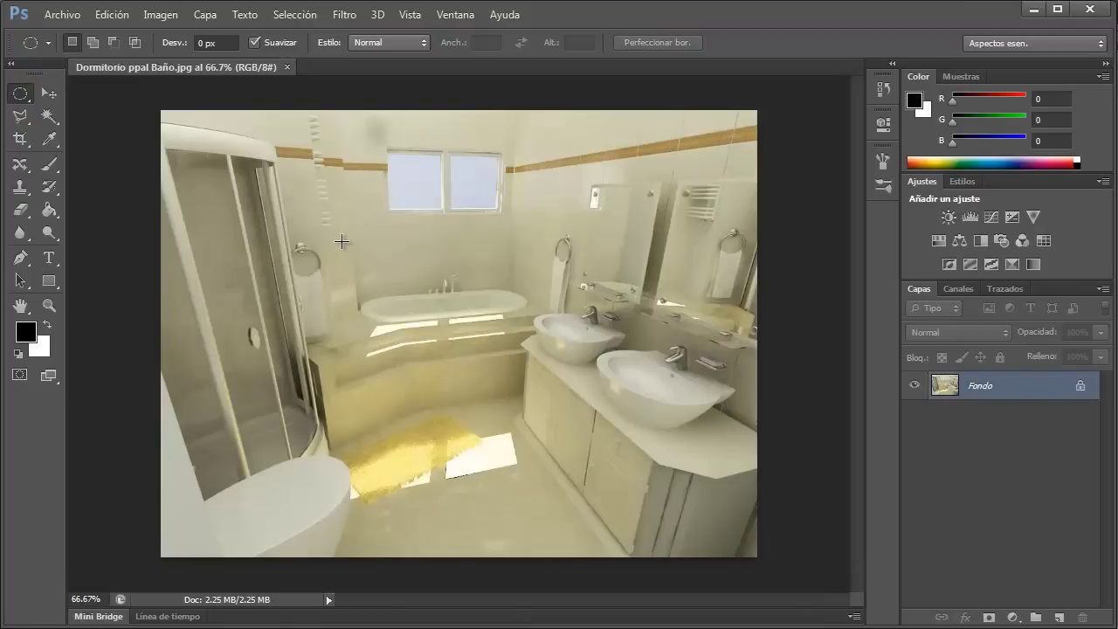
pyautogui.moveTo(341, 241)
pyautogui.mouseDown()
pyautogui.moveTo(536, 271)
pyautogui.moveTo(537, 313)
pyautogui.mouseUp()
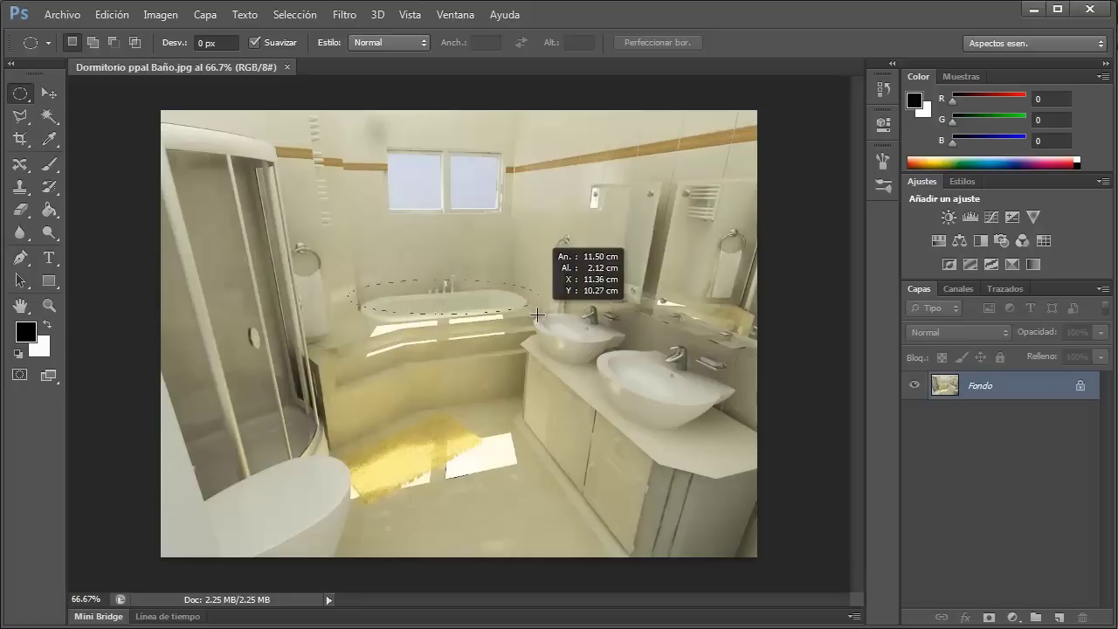
pyautogui.moveTo(537, 313); pyautogui.dragTo(528, 276)
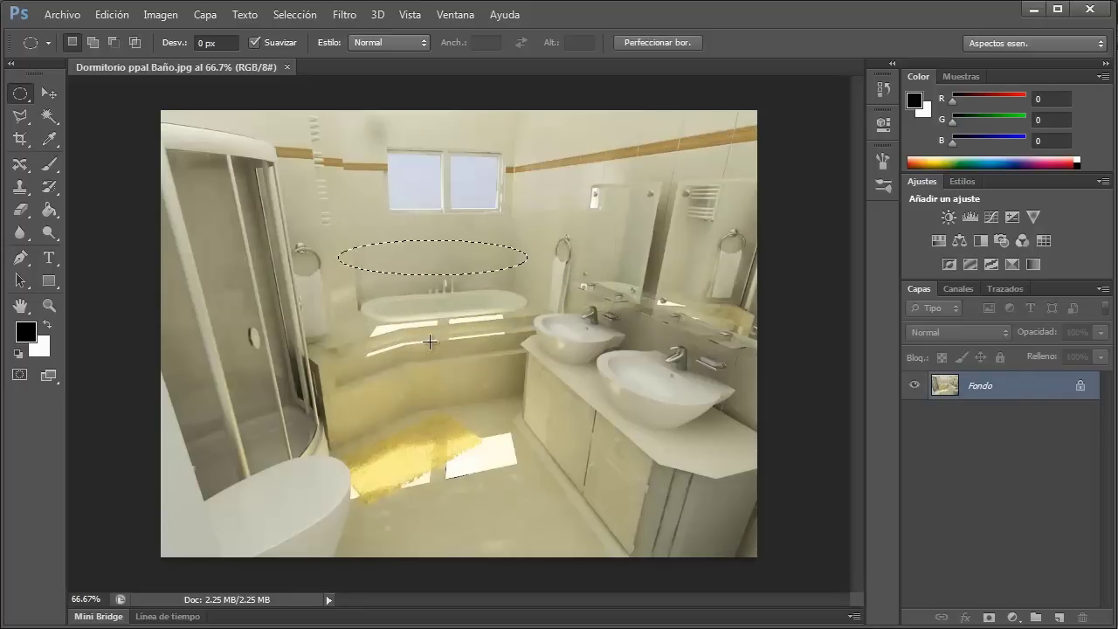
pyautogui.click(429, 341)
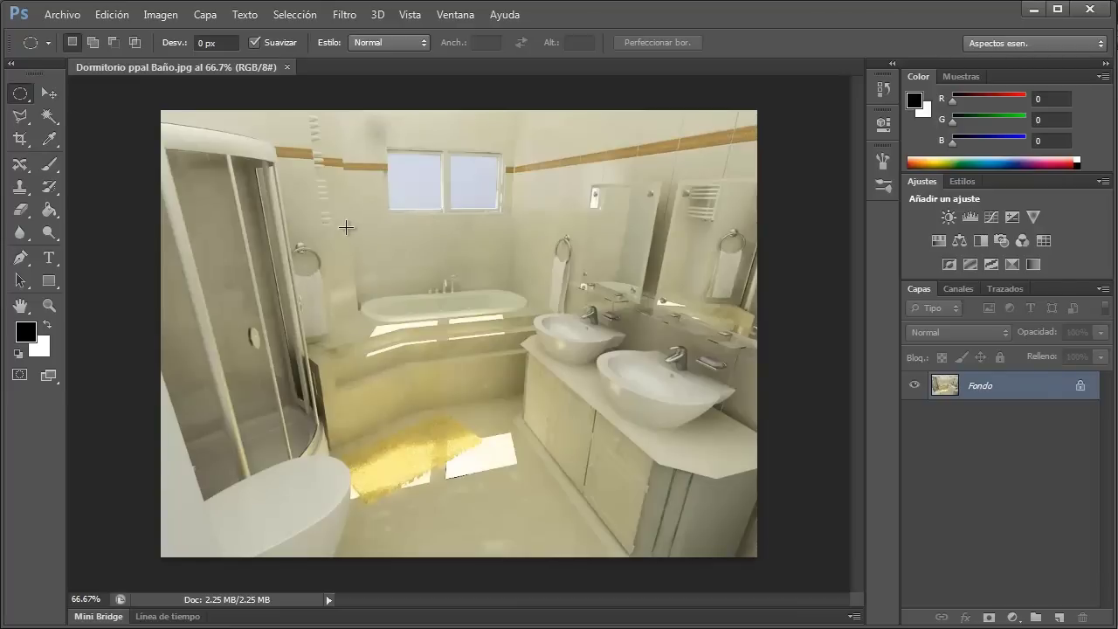
# Step: Fit an oval to the bathtub rim, clear it, then select a large circle over tub and window
pyautogui.moveTo(345, 227); pyautogui.dragTo(508, 260)
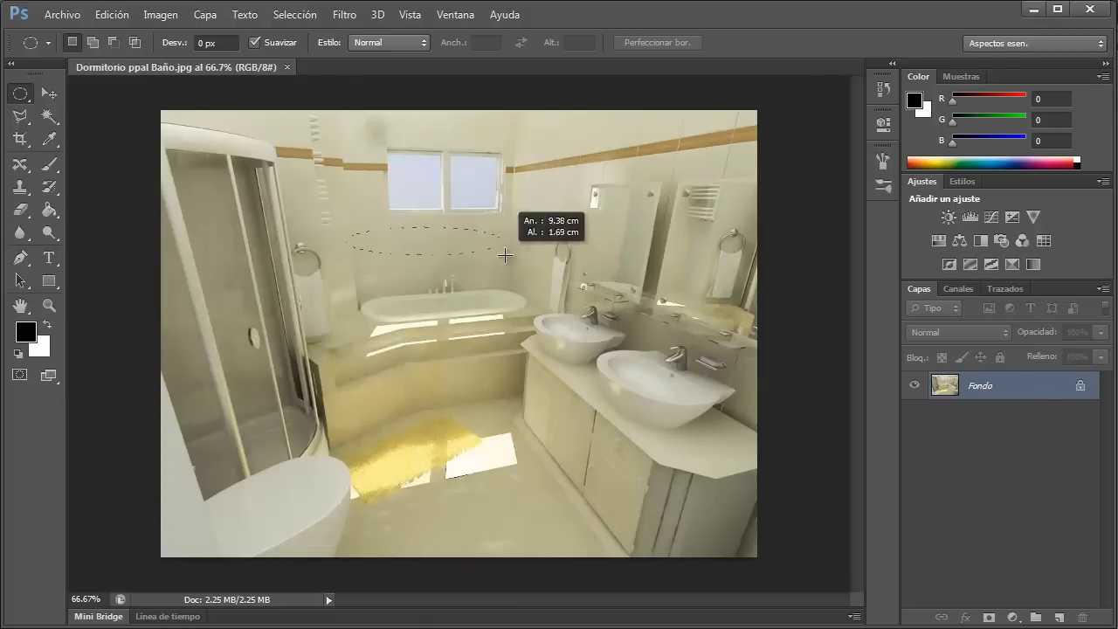
pyautogui.moveTo(508, 259)
pyautogui.mouseDown()
pyautogui.moveTo(512, 298)
pyautogui.moveTo(517, 262)
pyautogui.moveTo(469, 264)
pyautogui.moveTo(515, 255)
pyautogui.moveTo(527, 335)
pyautogui.moveTo(507, 418)
pyautogui.moveTo(458, 465)
pyautogui.moveTo(420, 378)
pyautogui.moveTo(455, 283)
pyautogui.moveTo(552, 283)
pyautogui.moveTo(519, 358)
pyautogui.moveTo(489, 315)
pyautogui.moveTo(520, 319)
pyautogui.moveTo(516, 271)
pyautogui.moveTo(533, 161)
pyautogui.moveTo(567, 251)
pyautogui.moveTo(520, 316)
pyautogui.moveTo(536, 279)
pyautogui.moveTo(535, 223)
pyautogui.moveTo(530, 320)
pyautogui.mouseUp()
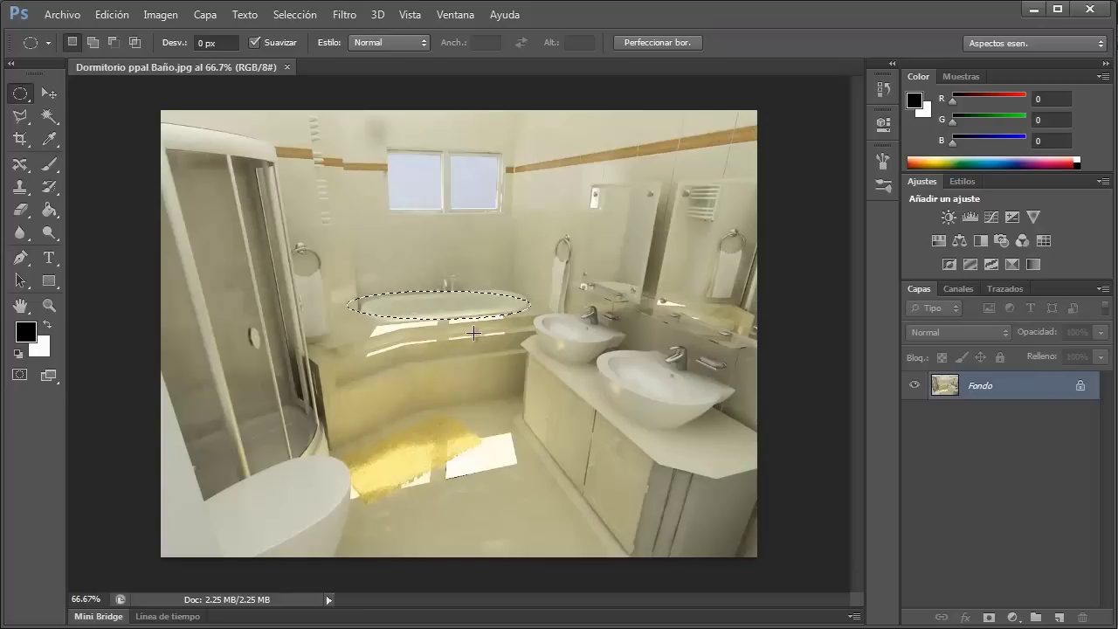
pyautogui.click(446, 410)
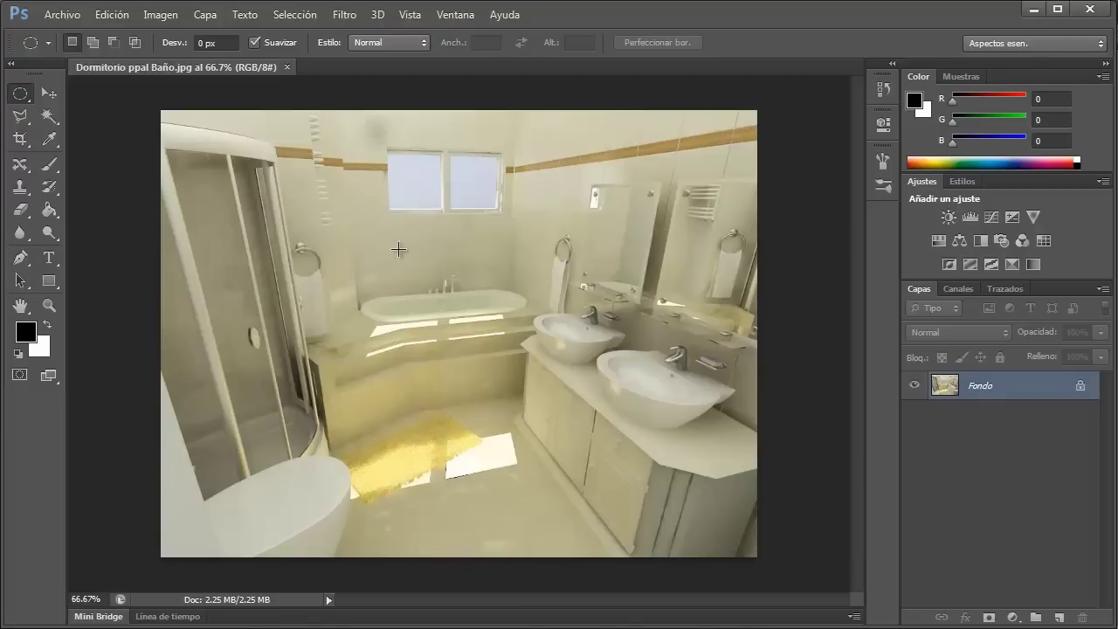
pyautogui.moveTo(254, 168)
pyautogui.mouseDown()
pyautogui.moveTo(421, 366)
pyautogui.moveTo(494, 416)
pyautogui.moveTo(677, 472)
pyautogui.moveTo(655, 345)
pyautogui.moveTo(419, 442)
pyautogui.moveTo(506, 519)
pyautogui.moveTo(622, 458)
pyautogui.moveTo(504, 389)
pyautogui.mouseUp()
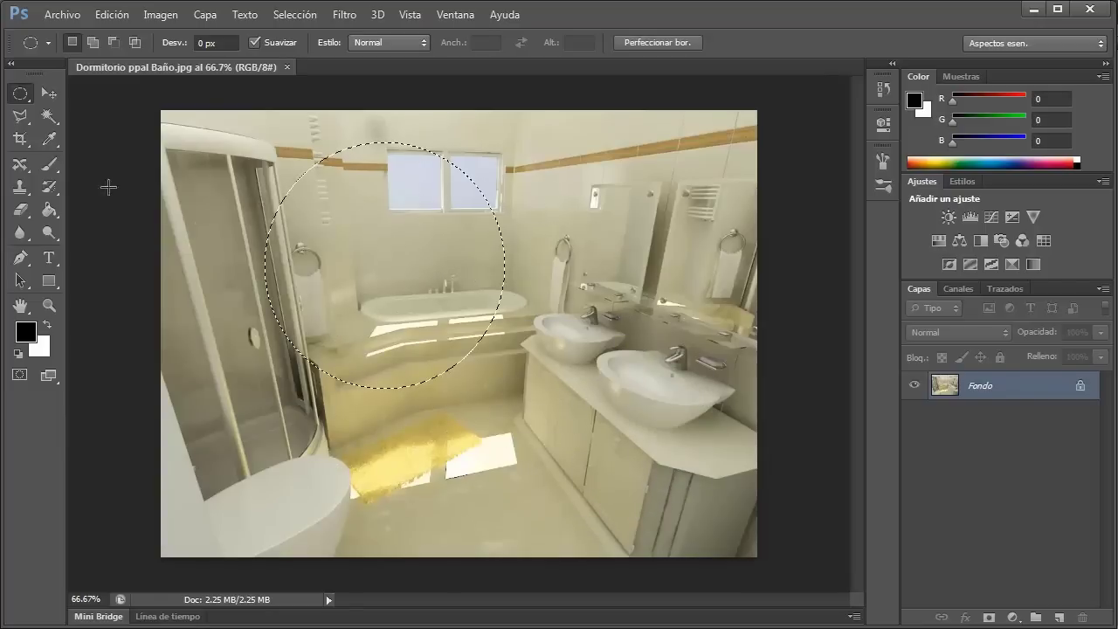
# Step: Switch to Rectangular Marquee, try a rectangle over the floor and rug, then deselect
pyautogui.click(26, 98)
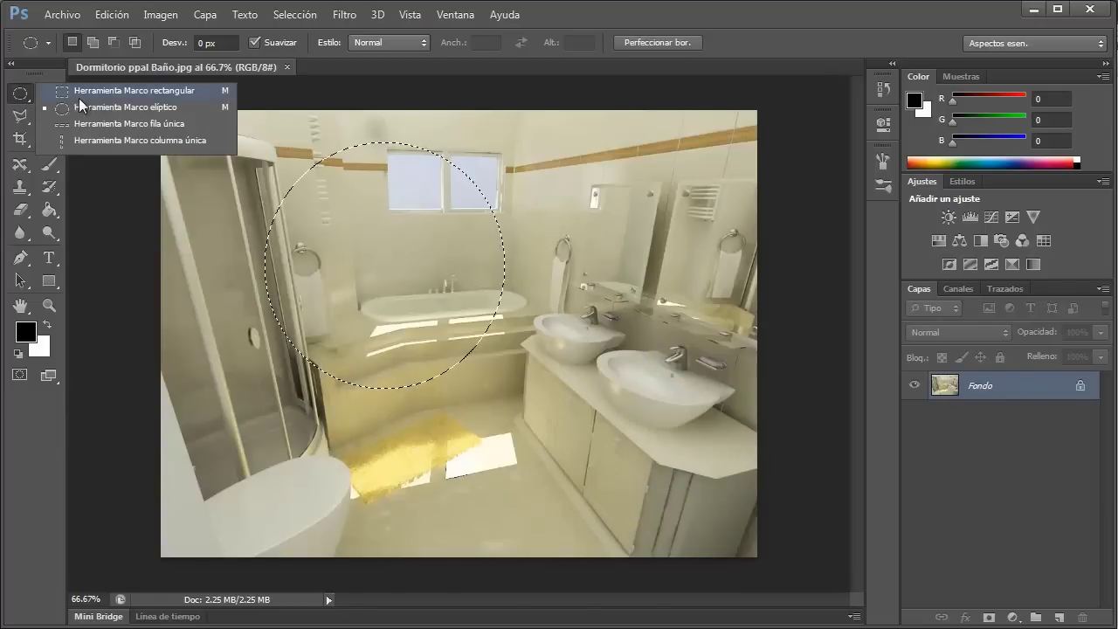
pyautogui.click(78, 94)
pyautogui.moveTo(227, 172)
pyautogui.mouseDown()
pyautogui.moveTo(244, 201)
pyautogui.moveTo(404, 317)
pyautogui.moveTo(479, 350)
pyautogui.moveTo(478, 472)
pyautogui.moveTo(536, 491)
pyautogui.moveTo(691, 370)
pyautogui.moveTo(666, 312)
pyautogui.moveTo(468, 383)
pyautogui.moveTo(489, 510)
pyautogui.moveTo(664, 511)
pyautogui.moveTo(654, 454)
pyautogui.moveTo(458, 375)
pyautogui.moveTo(541, 479)
pyautogui.moveTo(562, 485)
pyautogui.moveTo(446, 353)
pyautogui.moveTo(574, 493)
pyautogui.mouseUp()
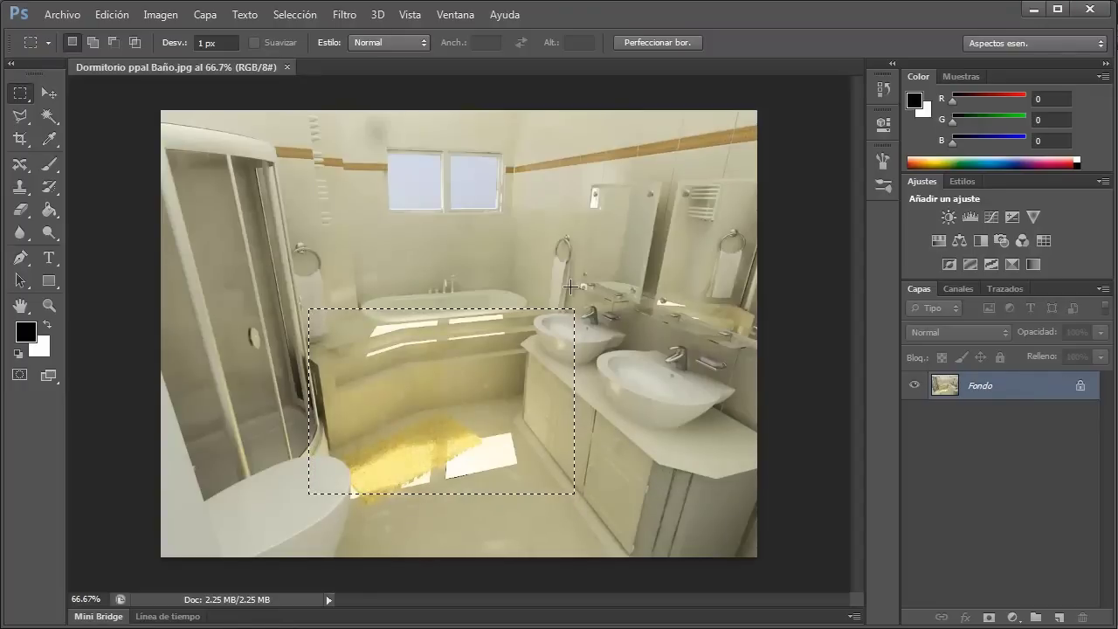
pyautogui.click(395, 262)
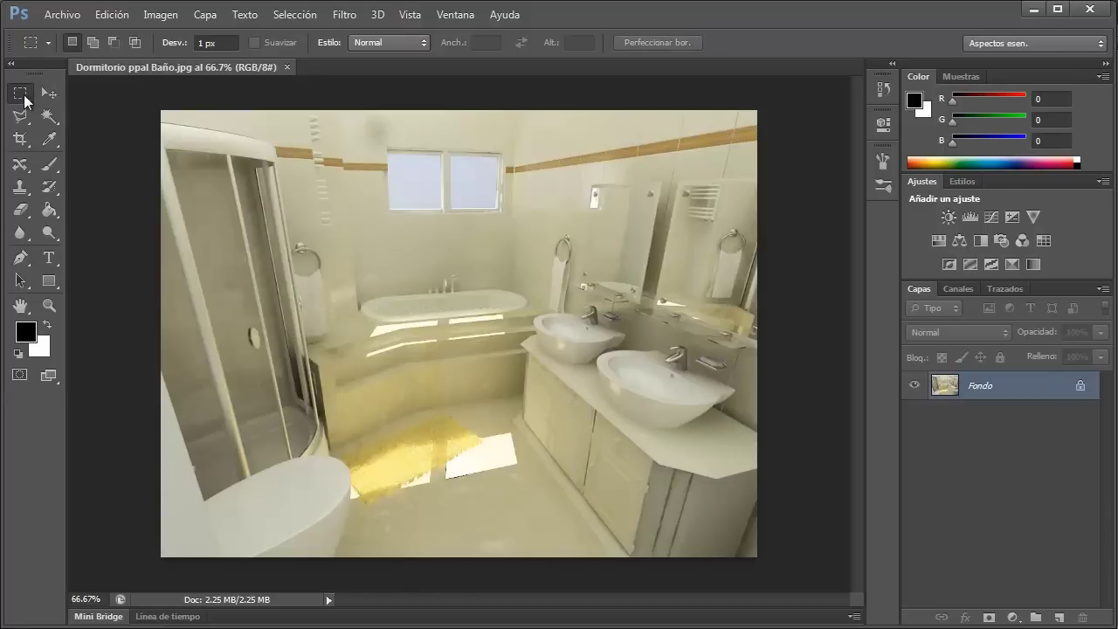
# Step: Choose Single Row Marquee and select a one-pixel row just above the bathtub
pyautogui.rightClick(25, 101)
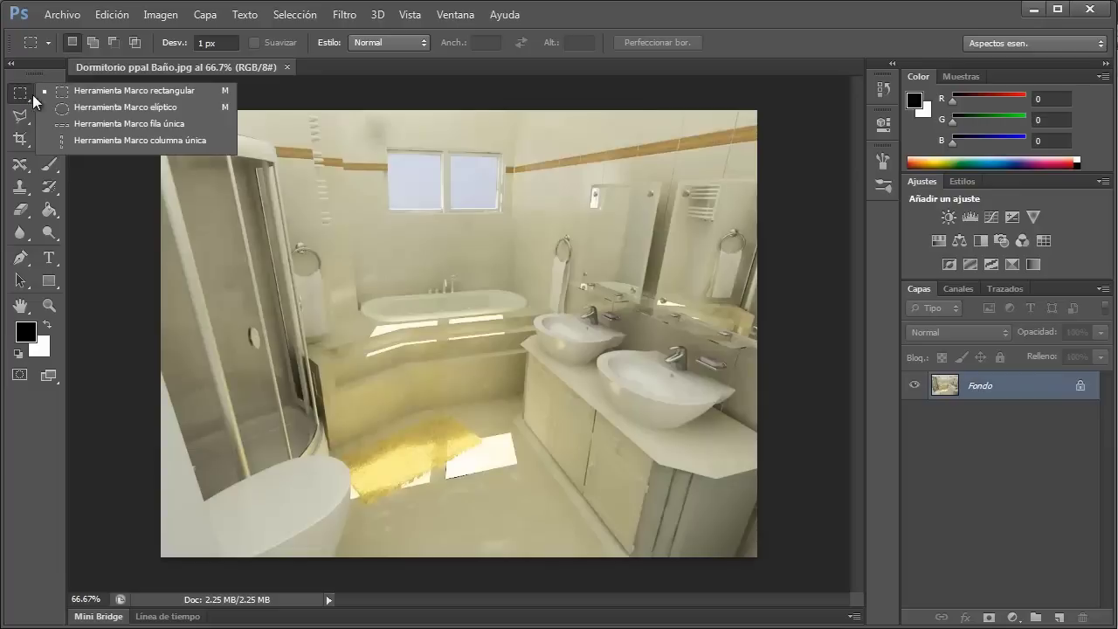
pyautogui.click(111, 129)
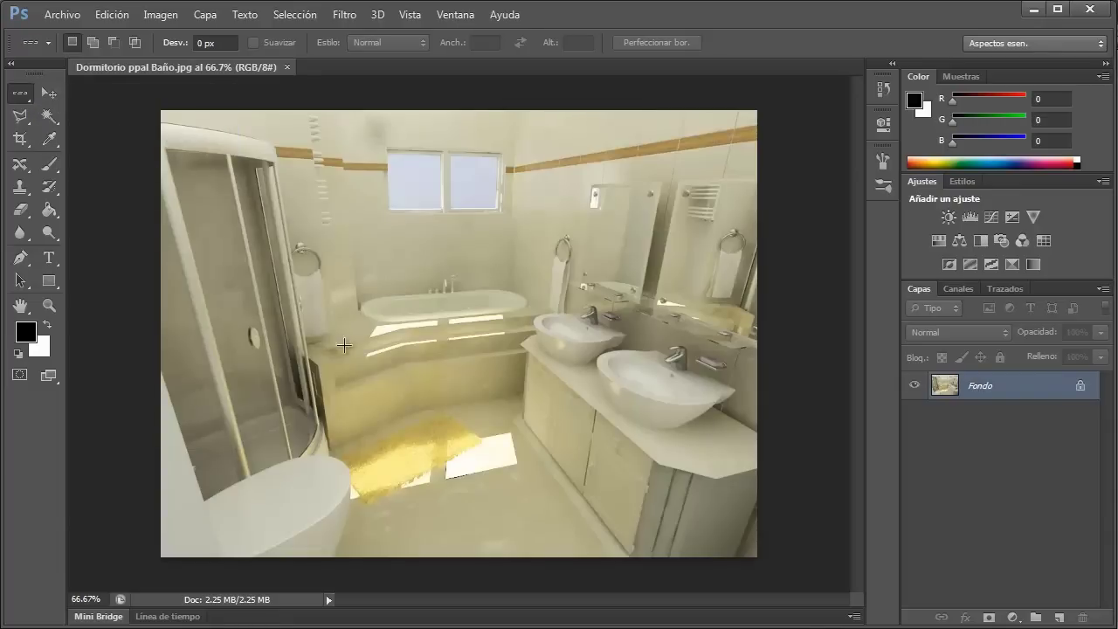
pyautogui.click(469, 266)
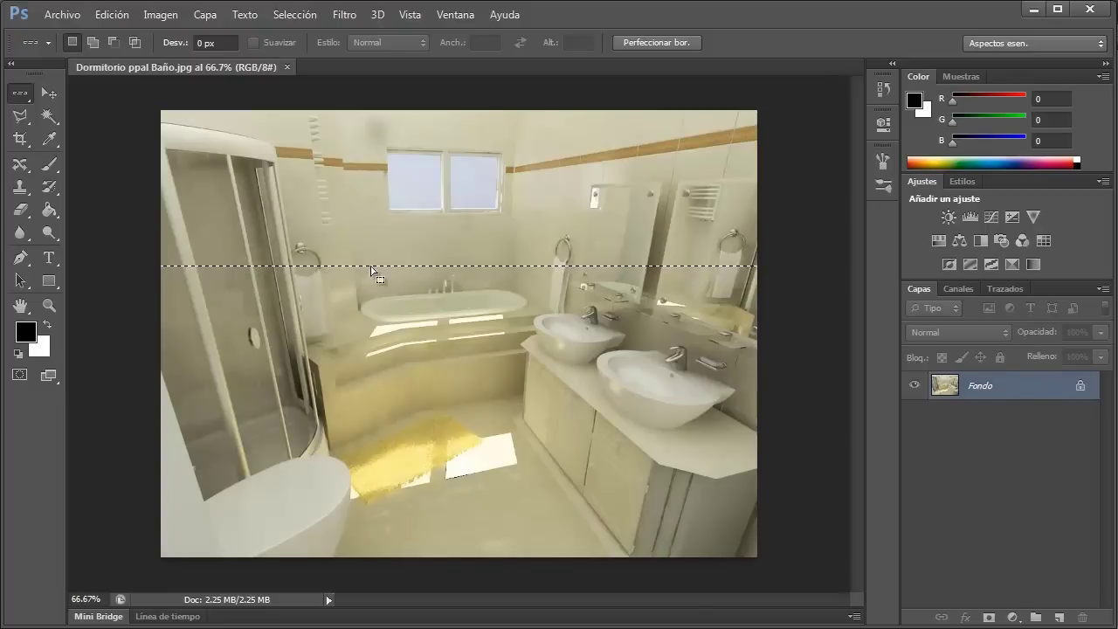
# Step: Choose Single Column Marquee and select a one-pixel column beside the shower
pyautogui.rightClick(27, 99)
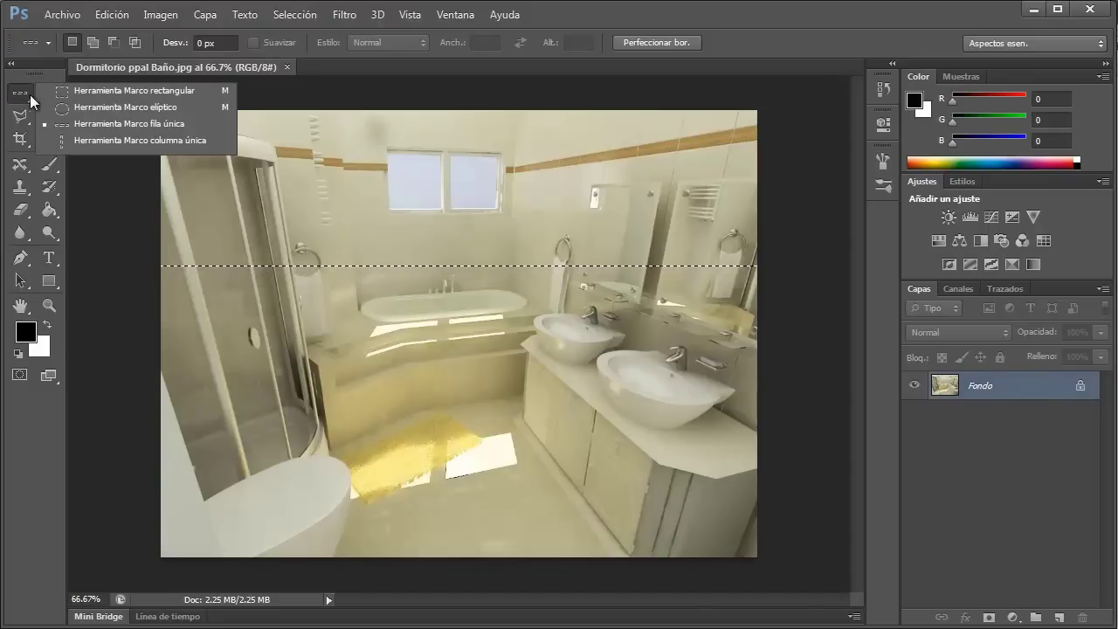
pyautogui.click(89, 140)
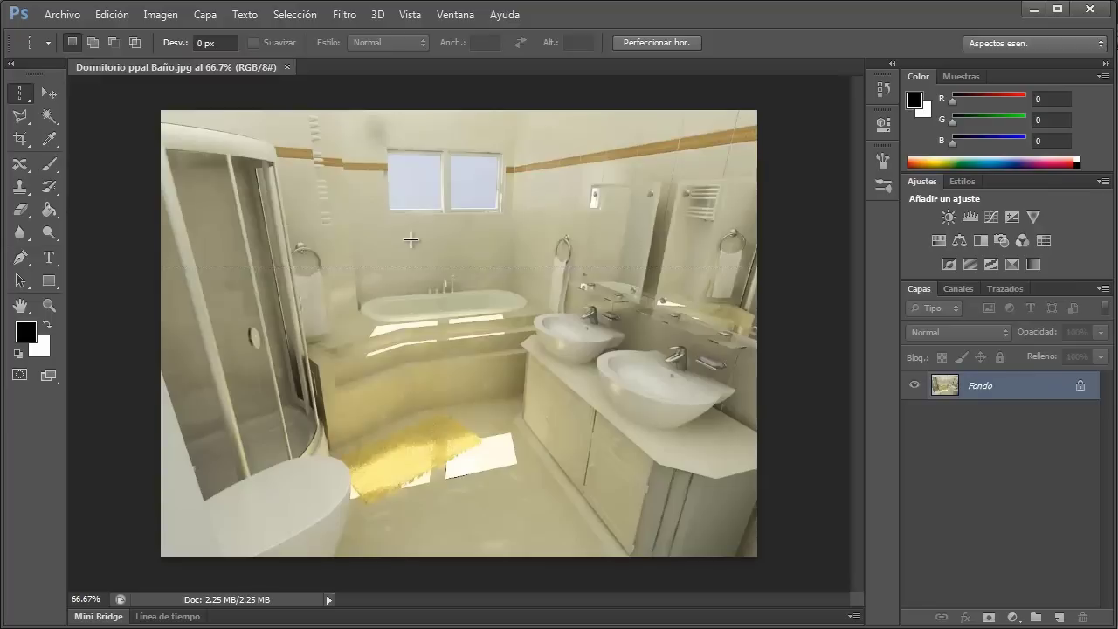
pyautogui.moveTo(410, 239); pyautogui.dragTo(526, 229)
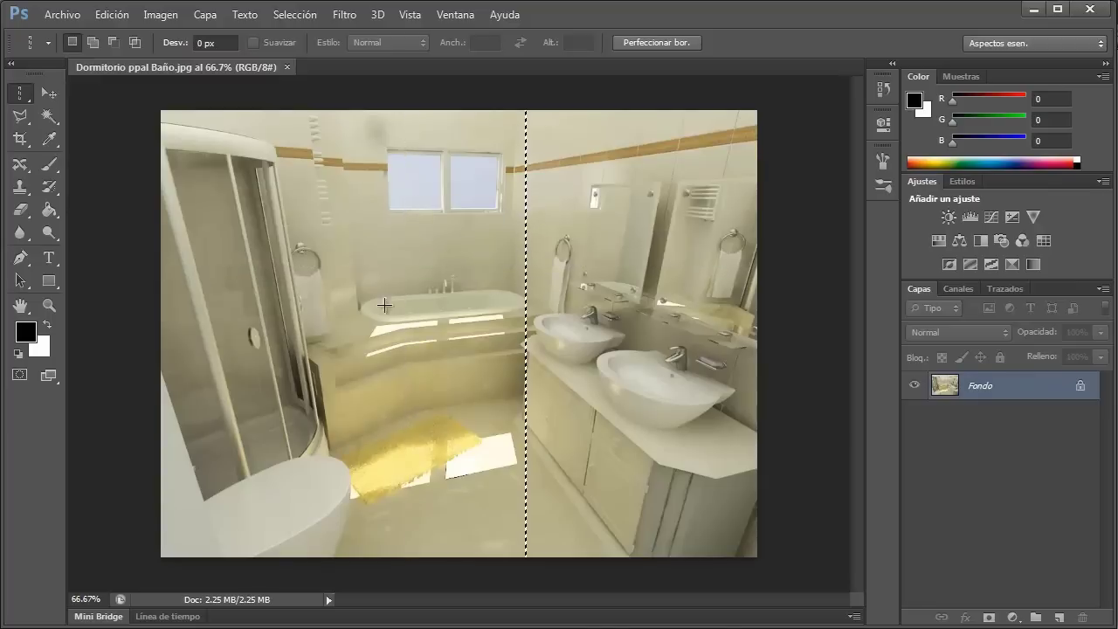
pyautogui.click(363, 239)
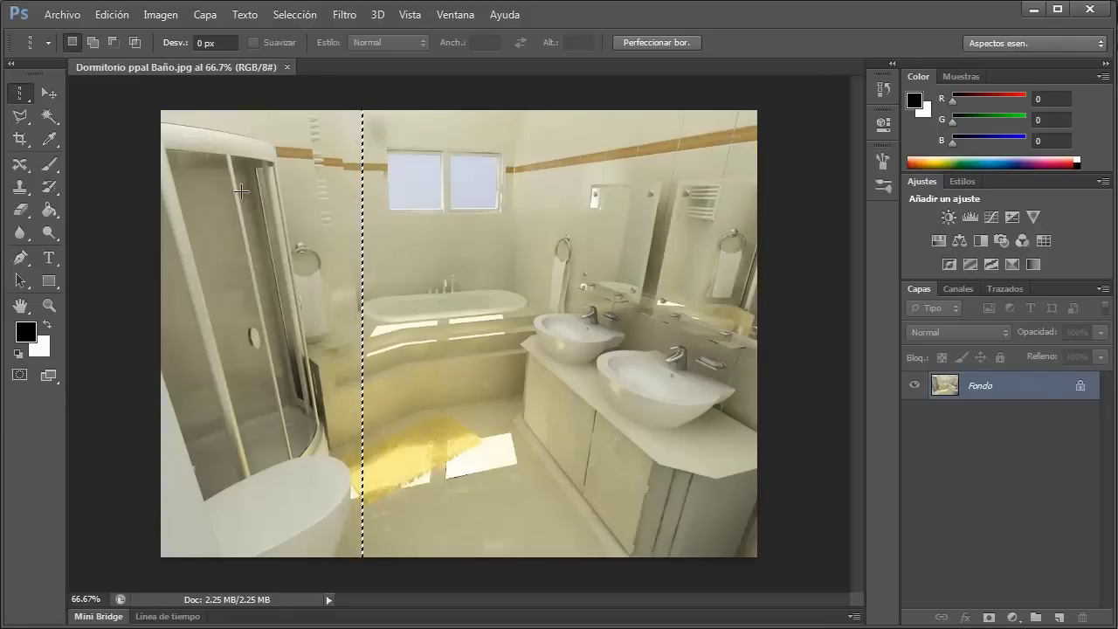
# Step: Return to Rectangular Marquee and clear the single-column selection
pyautogui.rightClick(20, 97)
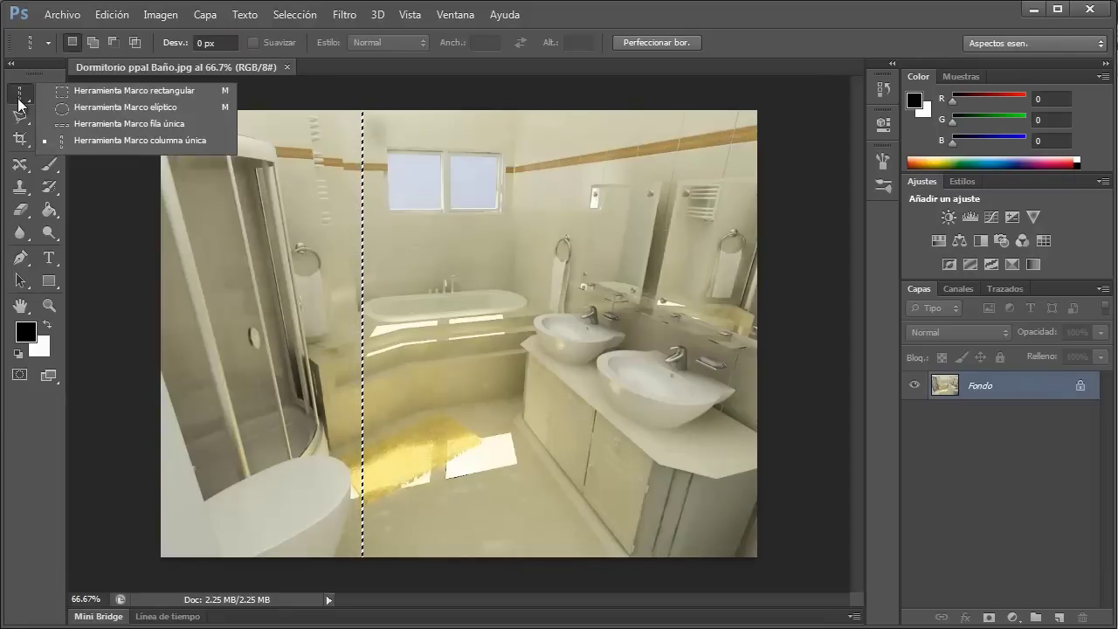
pyautogui.click(84, 97)
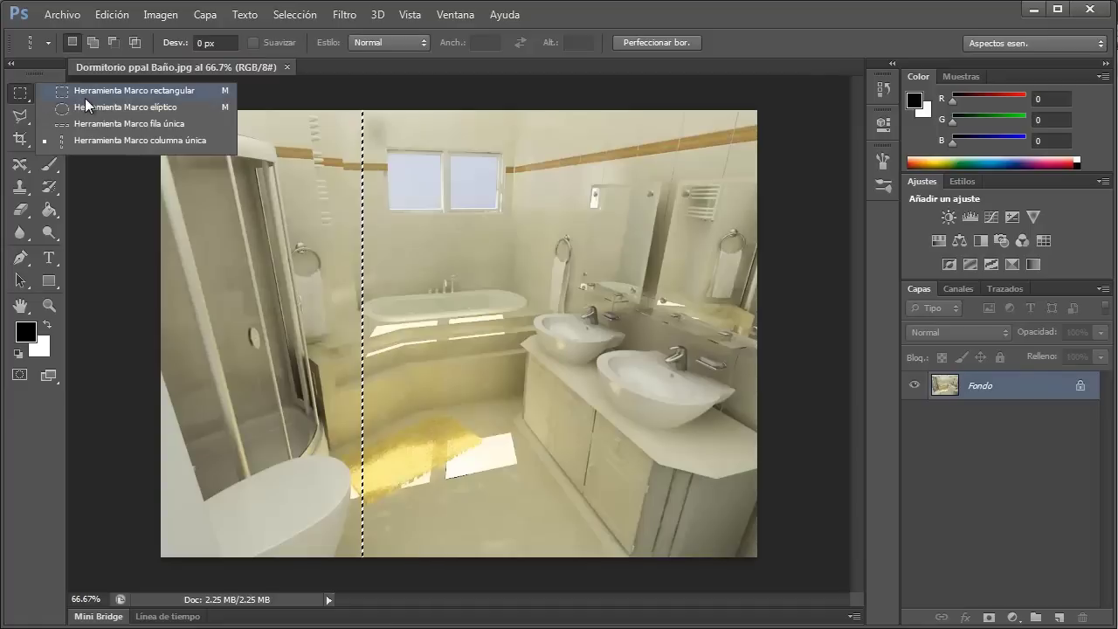
pyautogui.click(448, 292)
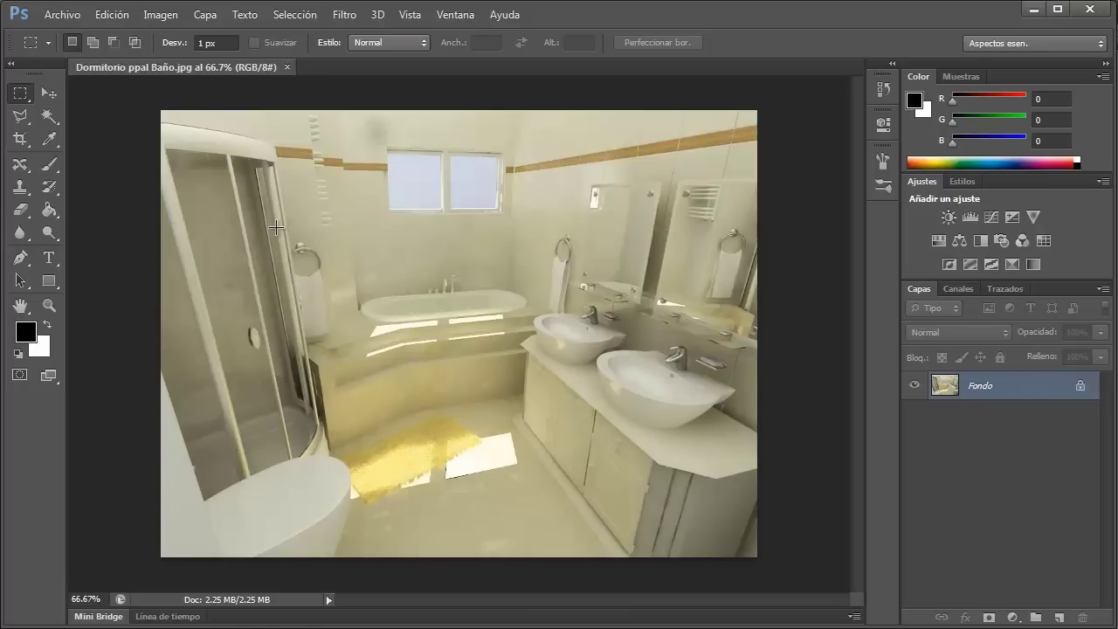
pyautogui.moveTo(280, 200); pyautogui.dragTo(410, 278)
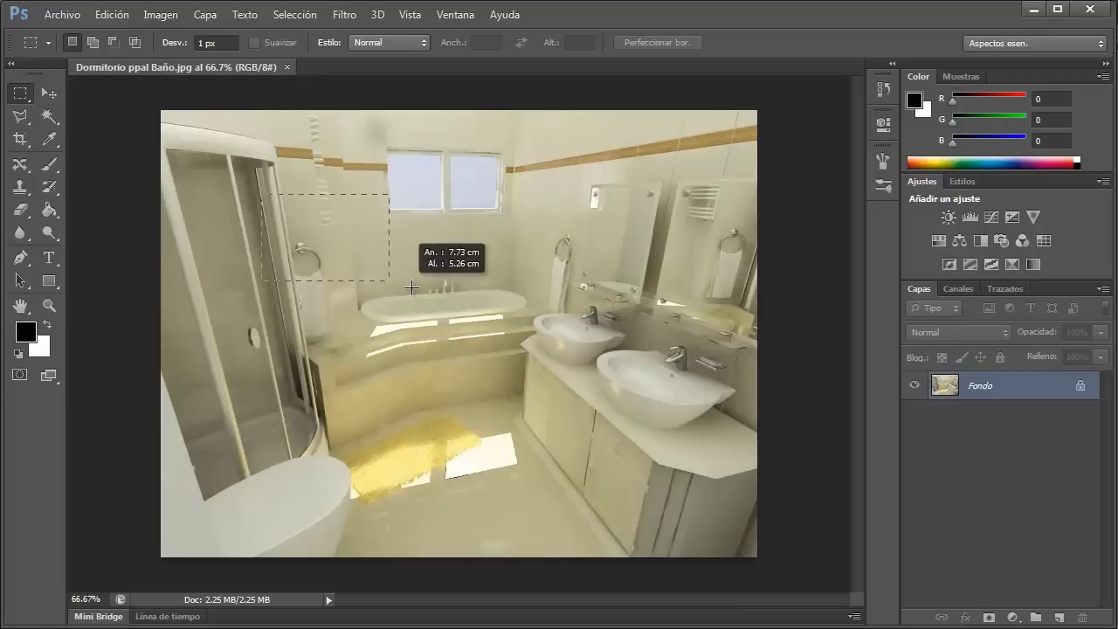
pyautogui.moveTo(247, 357); pyautogui.dragTo(446, 457)
pyautogui.moveTo(507, 224); pyautogui.dragTo(599, 372)
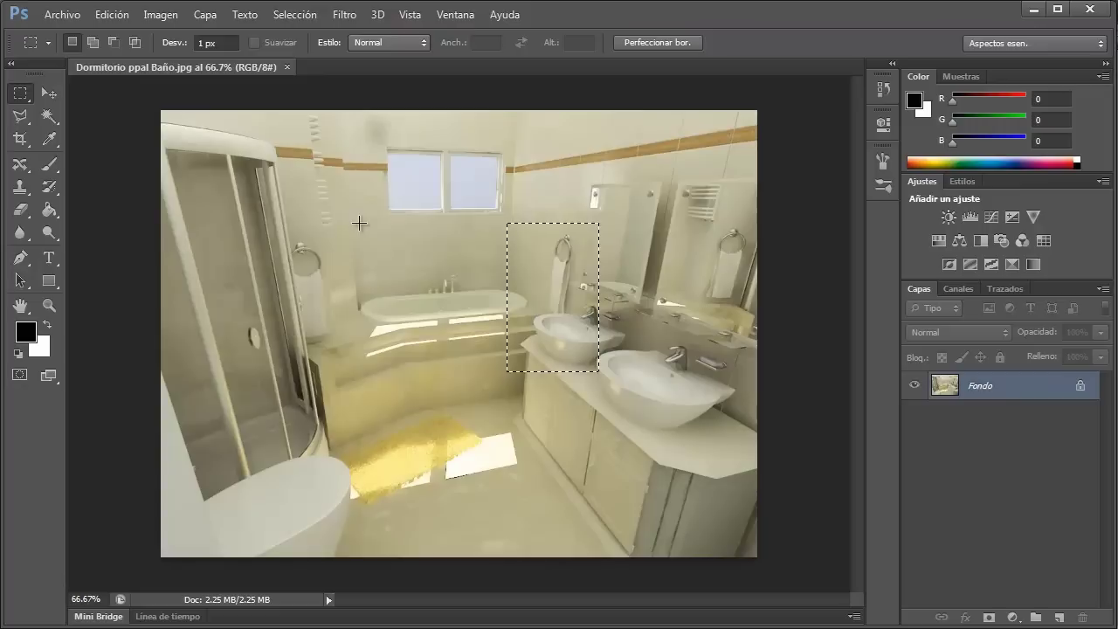
pyautogui.click(391, 213)
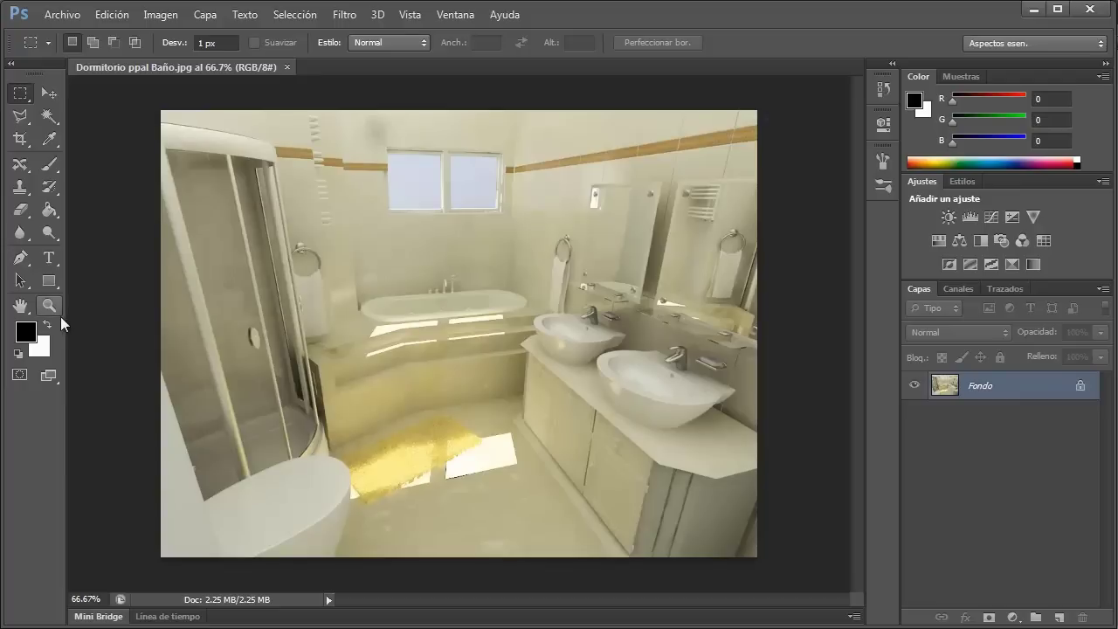
# Step: Make the Zoom tool active after a brief return to the Rectangular Marquee with M
pyautogui.click(47, 307)
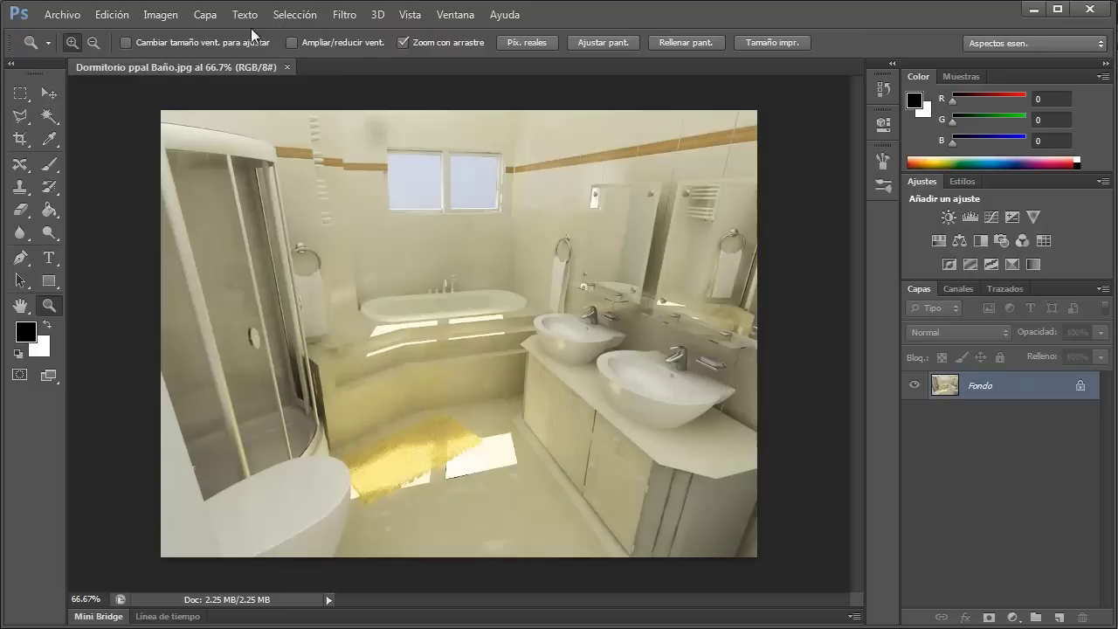
pyautogui.press('m')
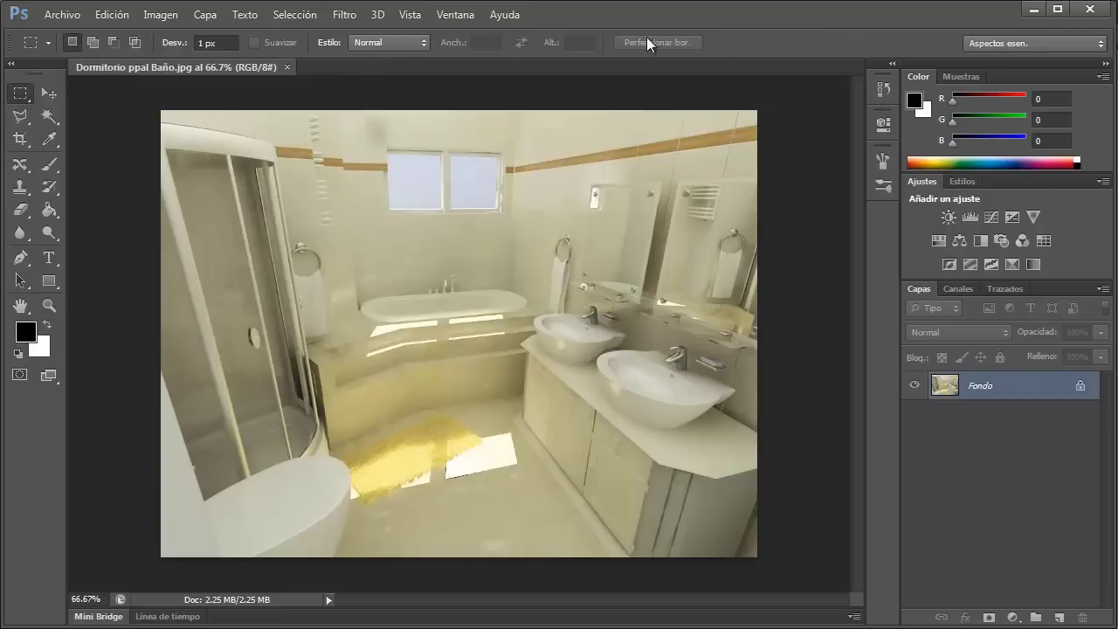
pyautogui.click(51, 305)
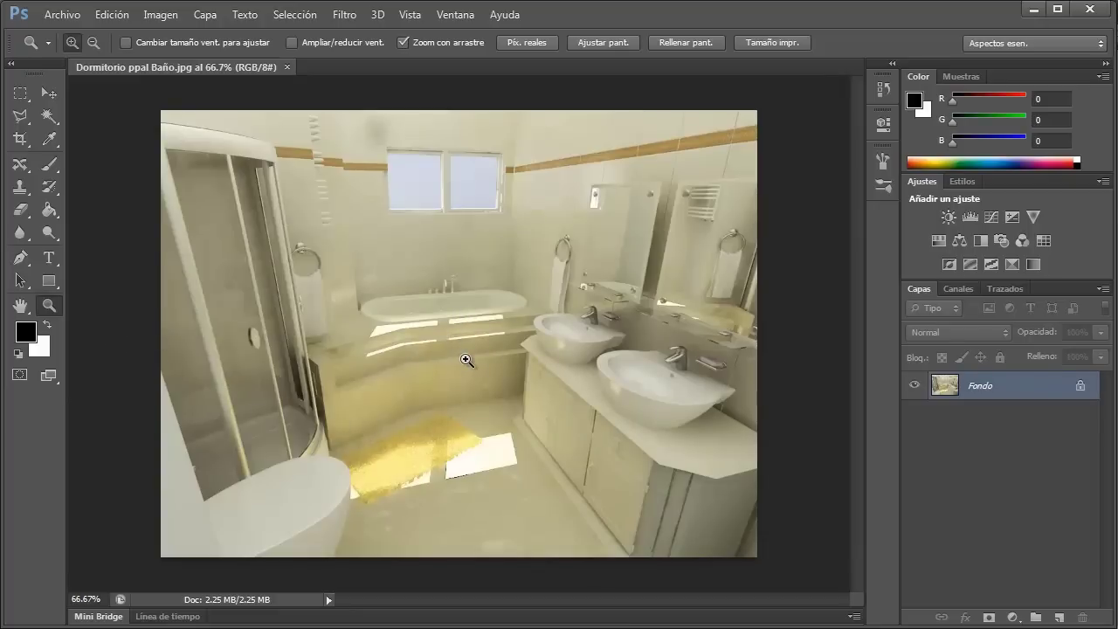
# Step: Magnify the left sink's faucet step by step up to 3200% until individual pixels show
pyautogui.click(585, 322)
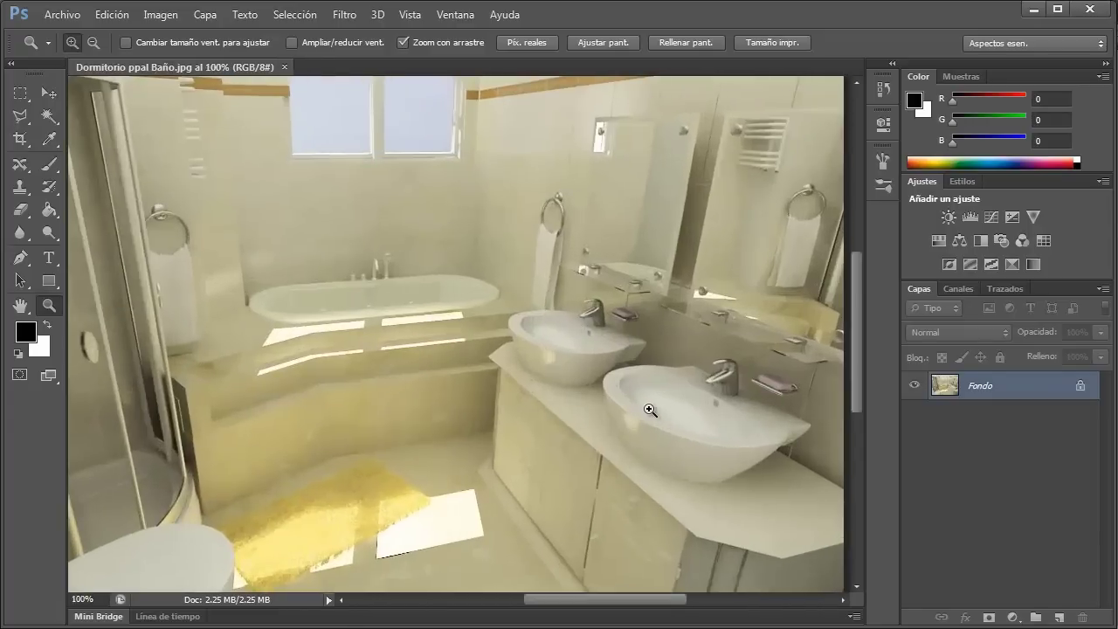
pyautogui.click(587, 328)
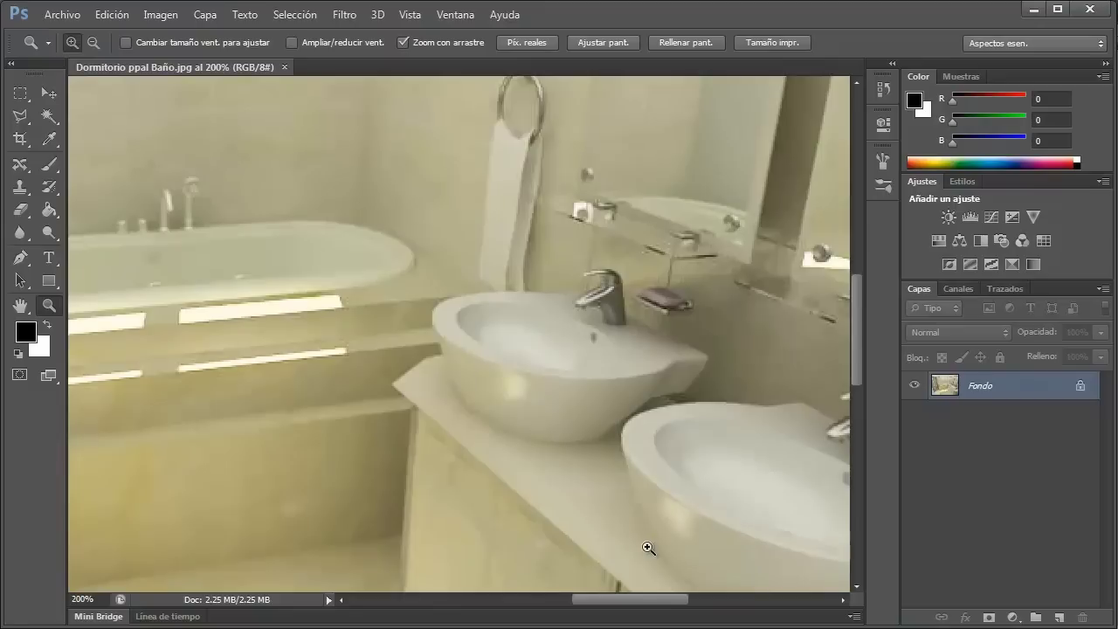
pyautogui.click(604, 281)
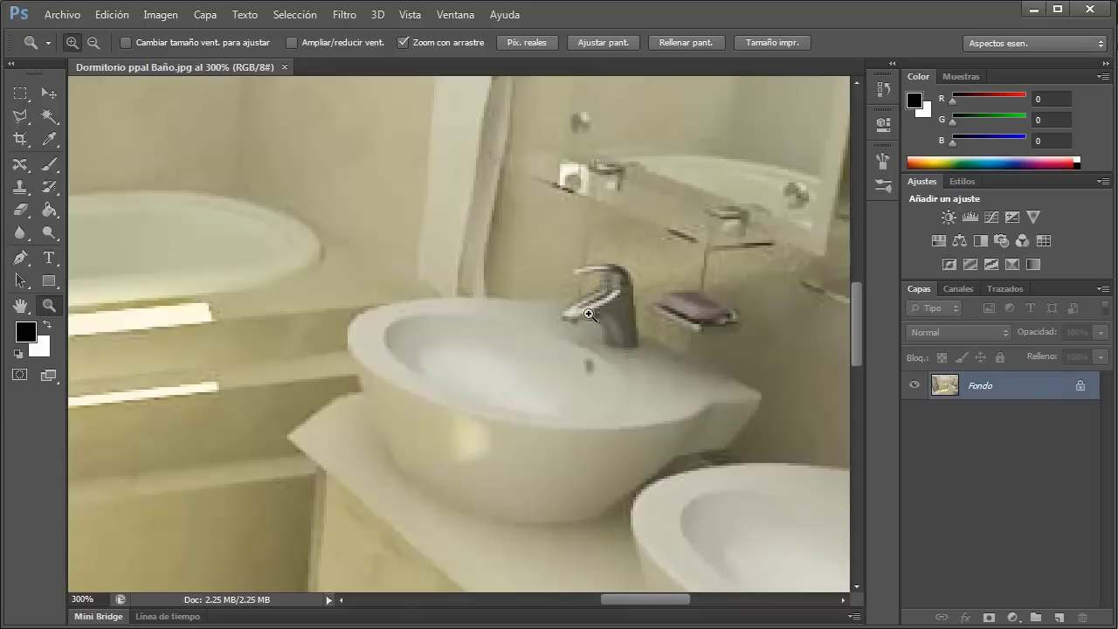
pyautogui.click(588, 315)
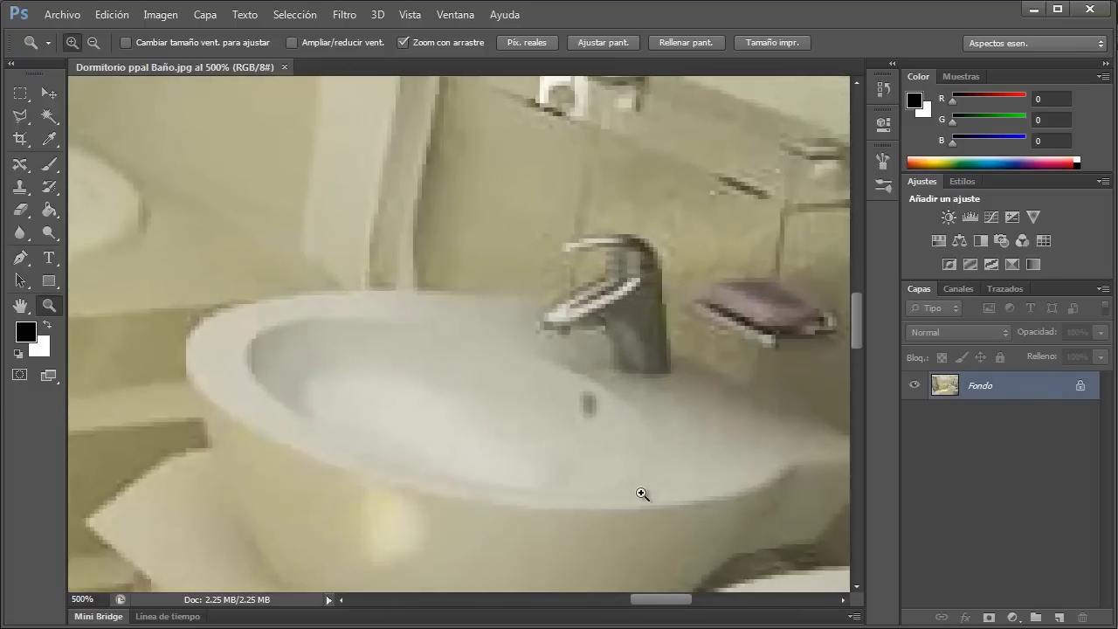
pyautogui.click(581, 316)
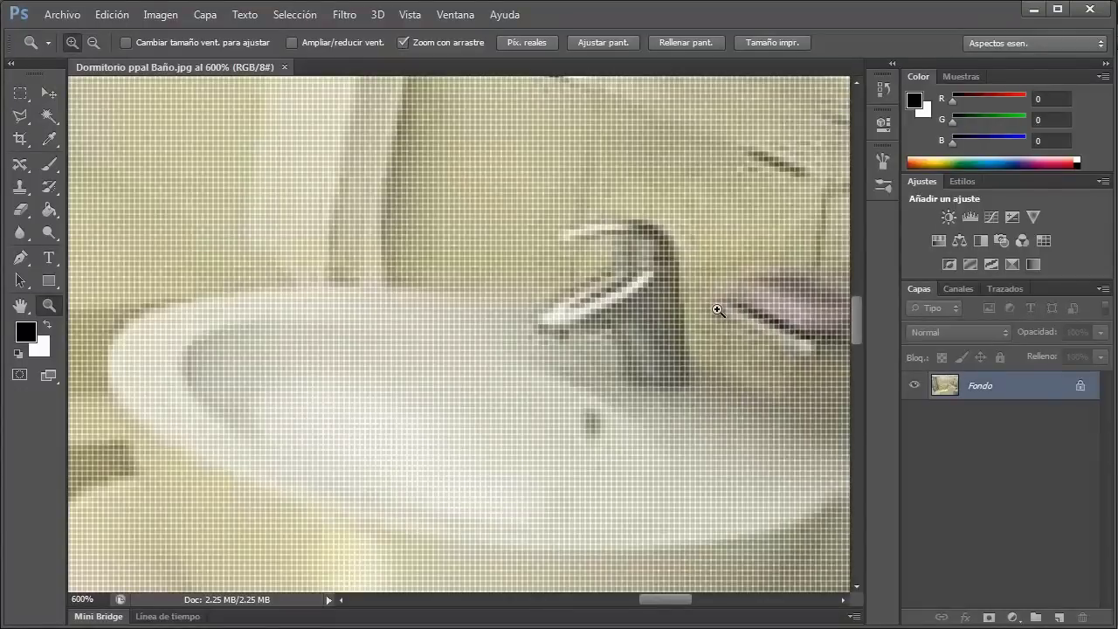
pyautogui.click(589, 302)
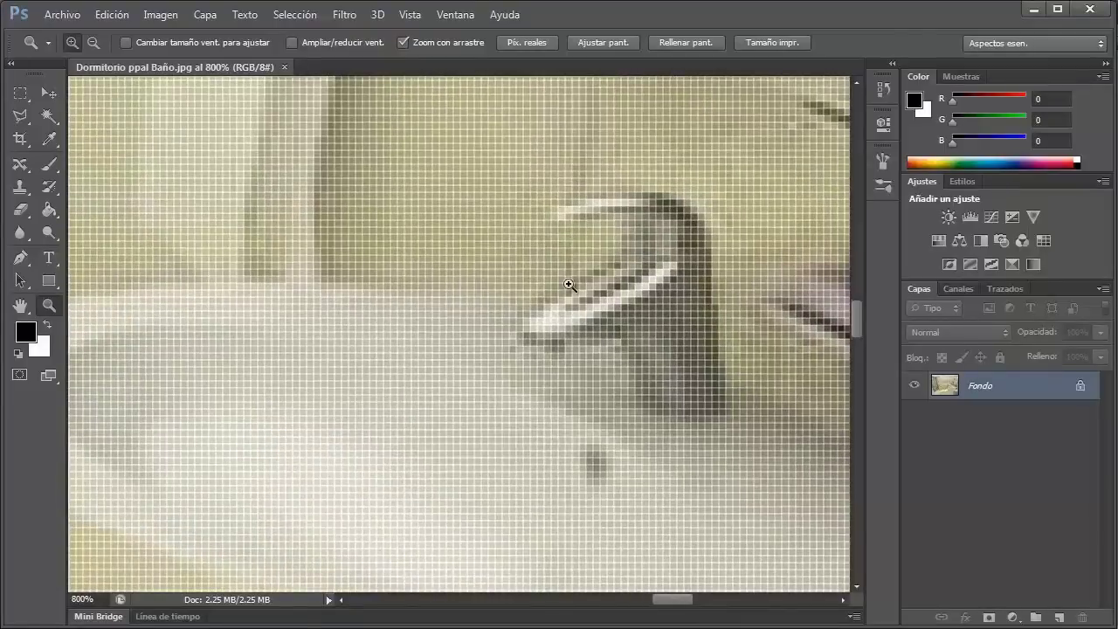
pyautogui.click(568, 284)
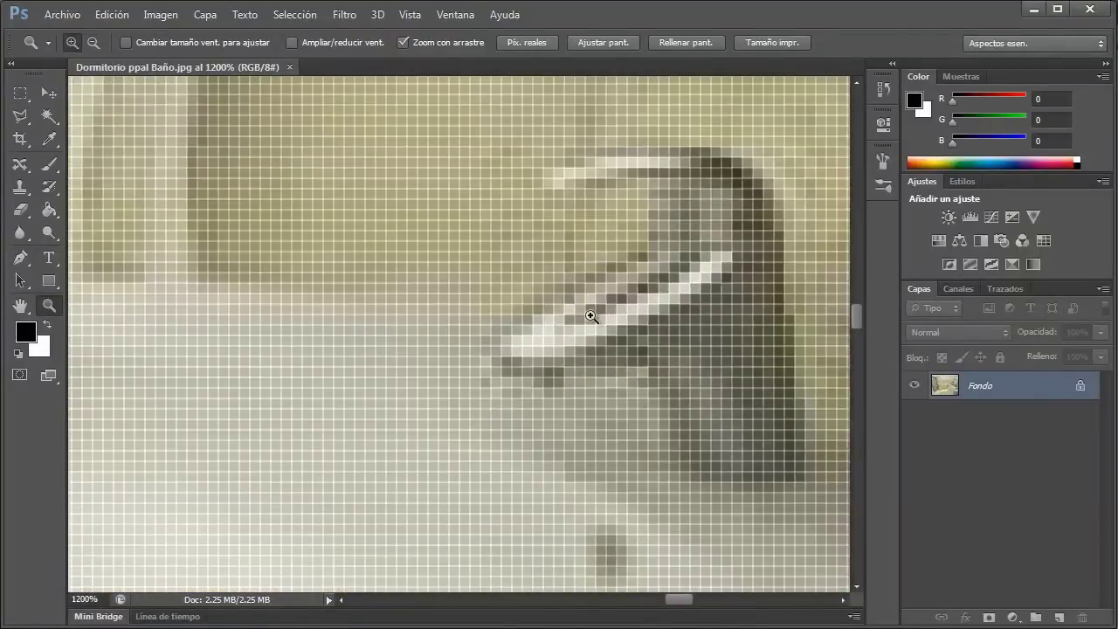
pyautogui.click(590, 312)
pyautogui.click(576, 324)
pyautogui.click(574, 324)
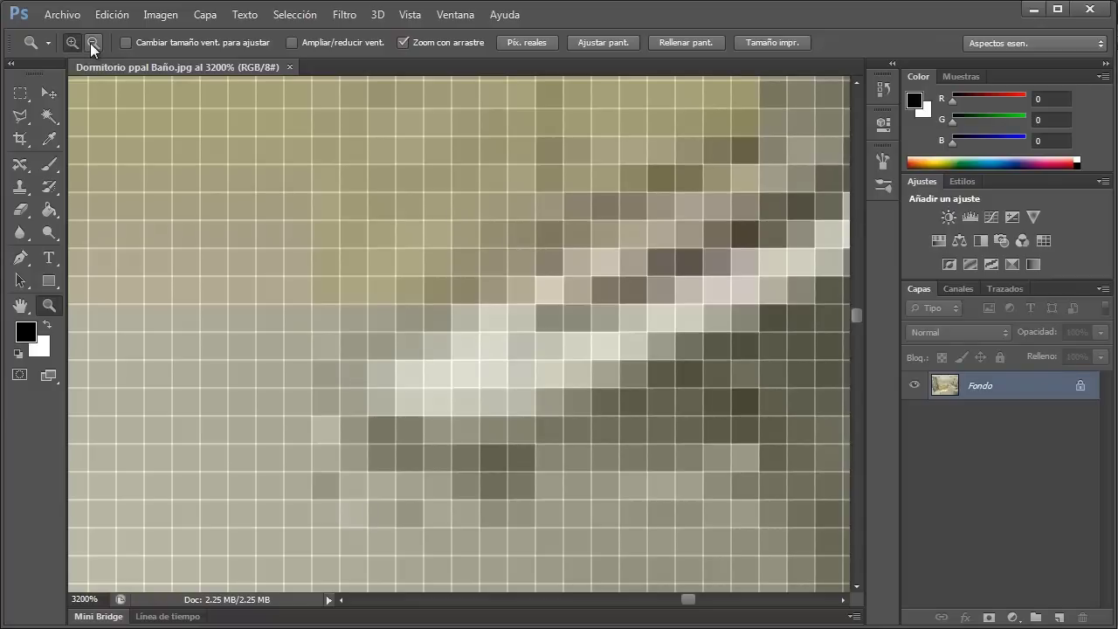
# Step: Zoom out from the faucet pixels in steps back to 100% showing the whole bathroom
pyautogui.click(569, 366)
pyautogui.click(569, 366)
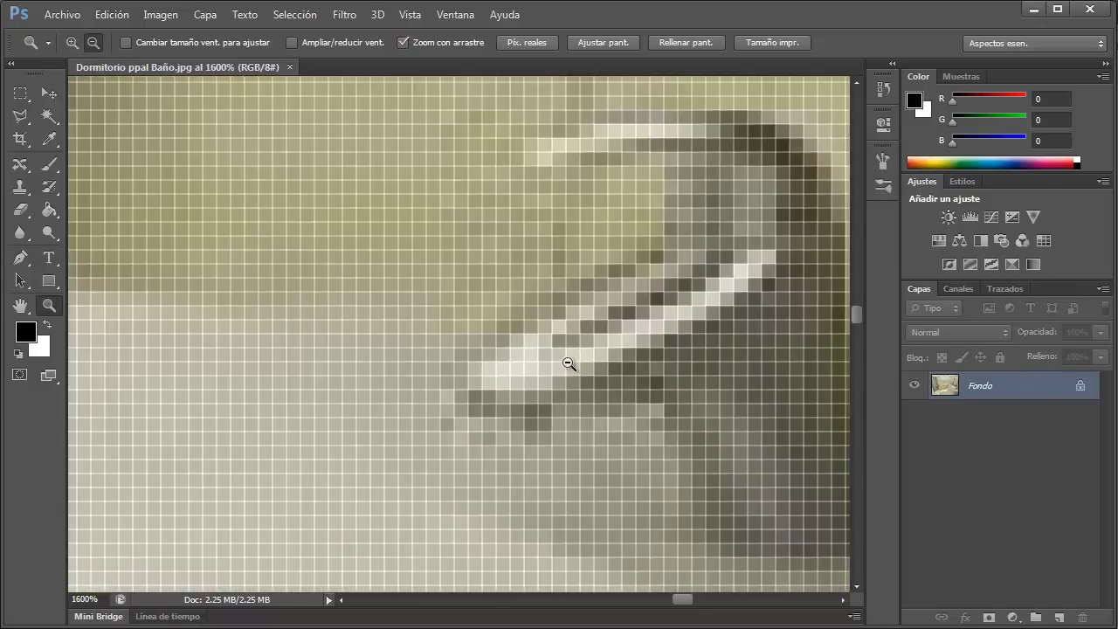
pyautogui.click(527, 359)
pyautogui.click(527, 358)
pyautogui.click(527, 359)
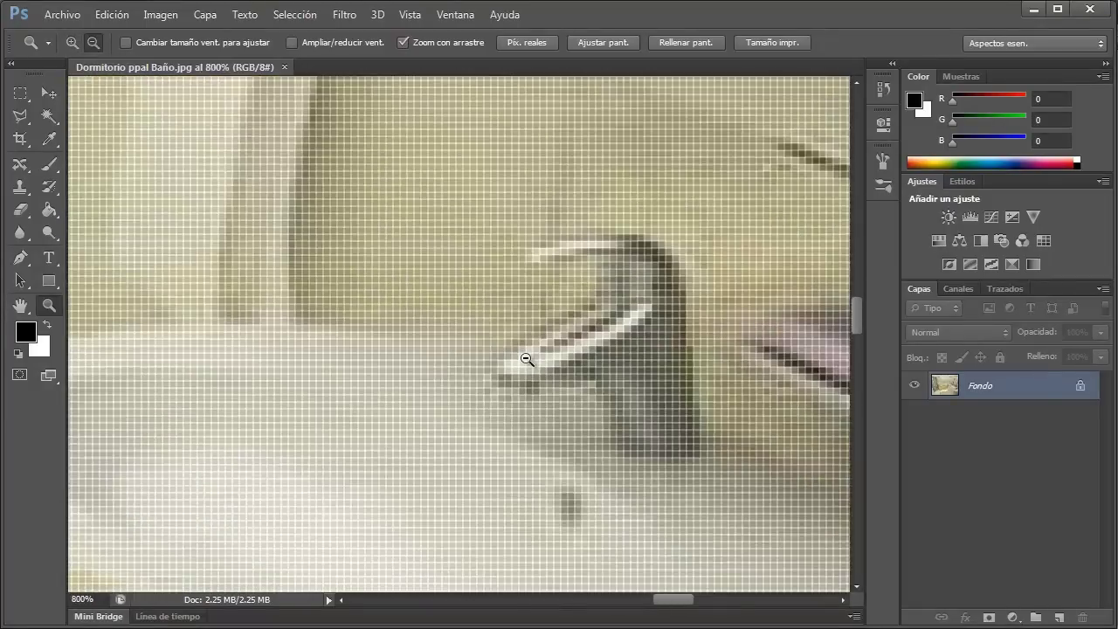
pyautogui.click(527, 359)
pyautogui.click(527, 359)
pyautogui.click(527, 359)
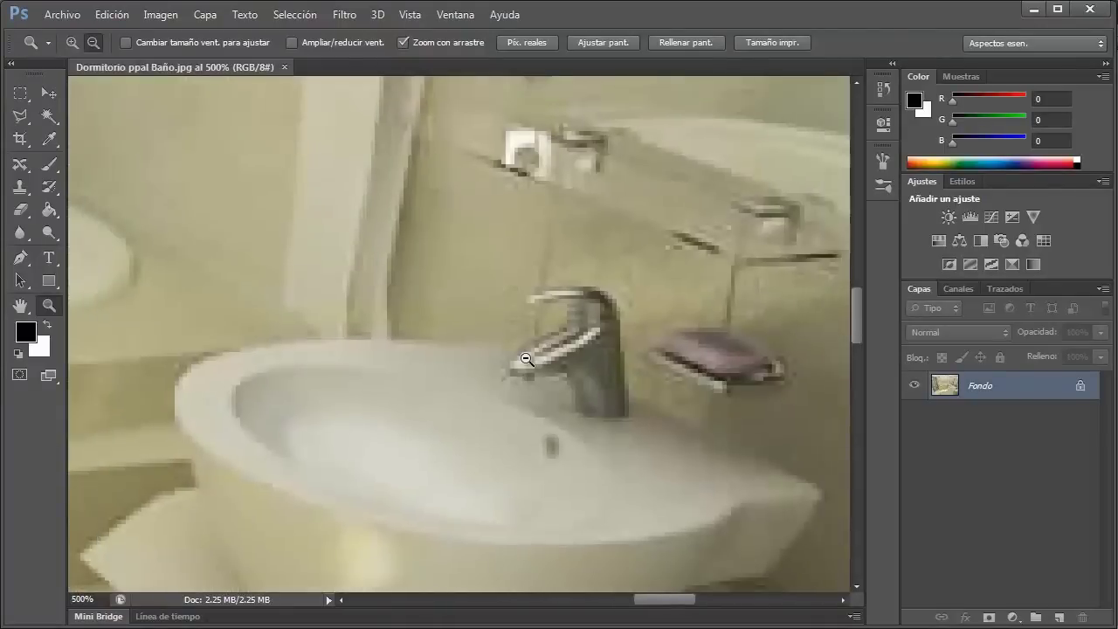
pyautogui.click(527, 359)
pyautogui.click(527, 359)
pyautogui.click(526, 358)
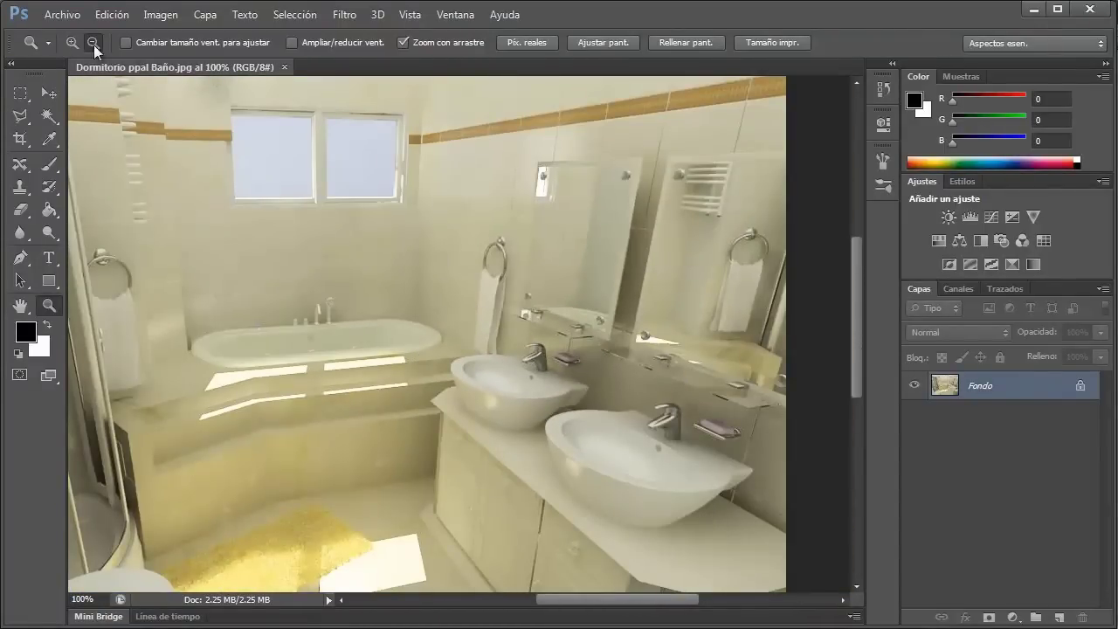
# Step: Set the Zoom tool to zoom in and magnify the basin to 600%
pyautogui.click(71, 41)
pyautogui.click(485, 352)
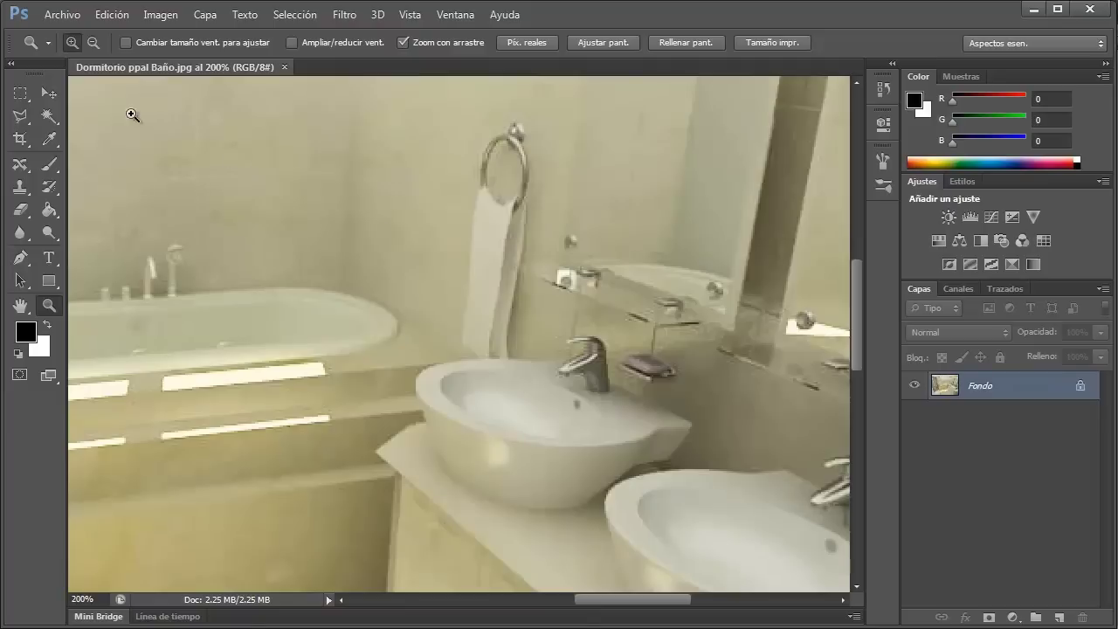
pyautogui.click(532, 416)
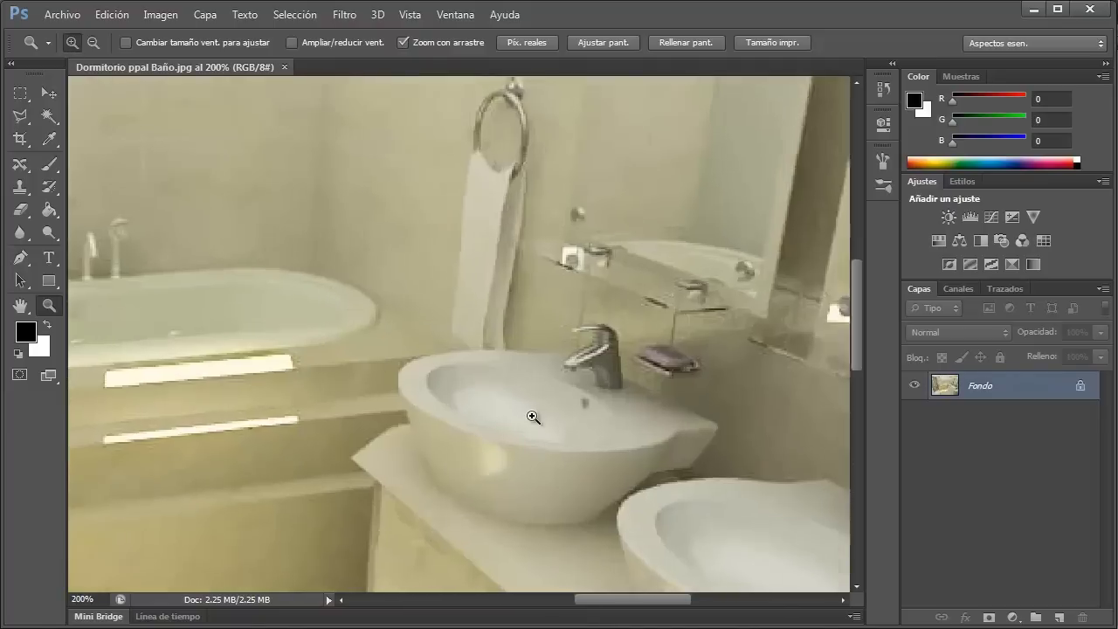
pyautogui.moveTo(603, 368); pyautogui.dragTo(514, 368)
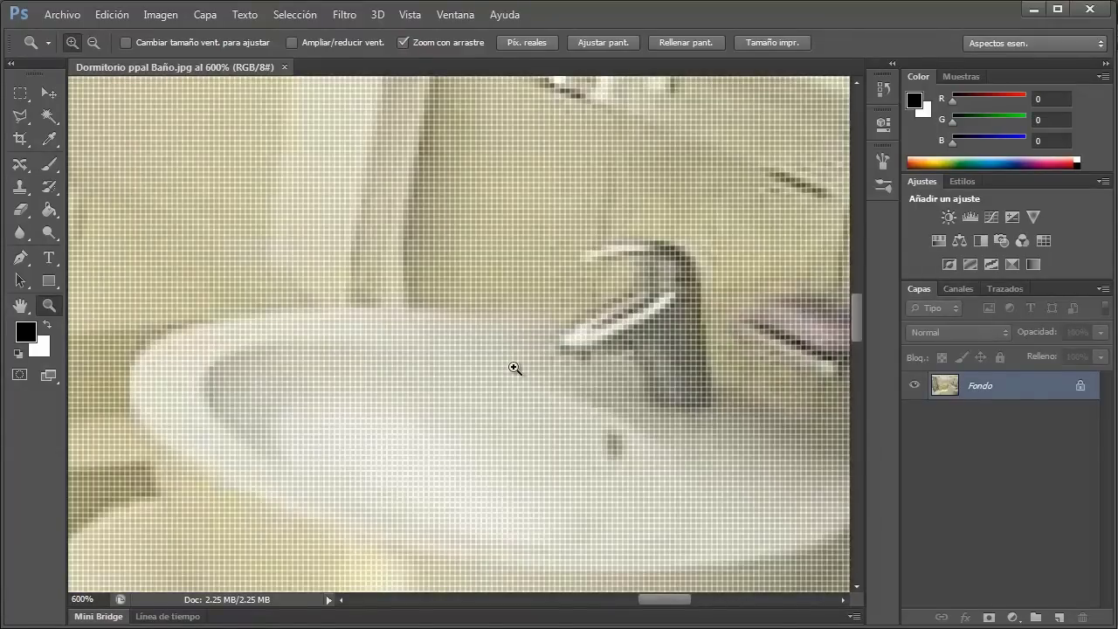
# Step: Hold Alt and zoom out from the sink until the whole render shows
pyautogui.press('alt')
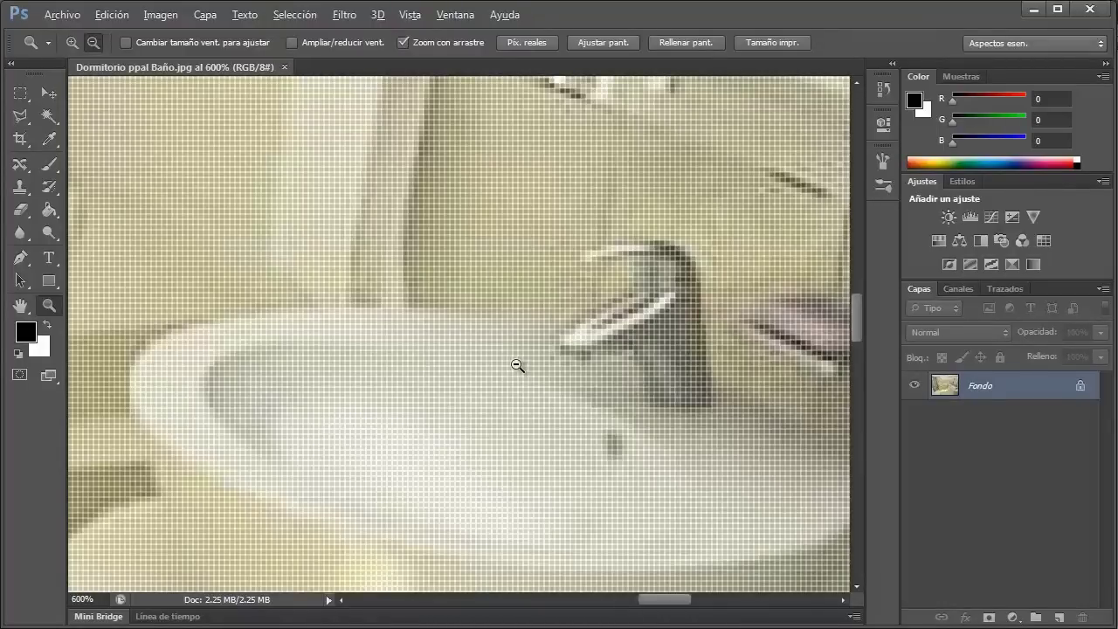
pyautogui.keyDown('alt'); pyautogui.click(518, 366); pyautogui.keyUp('alt')
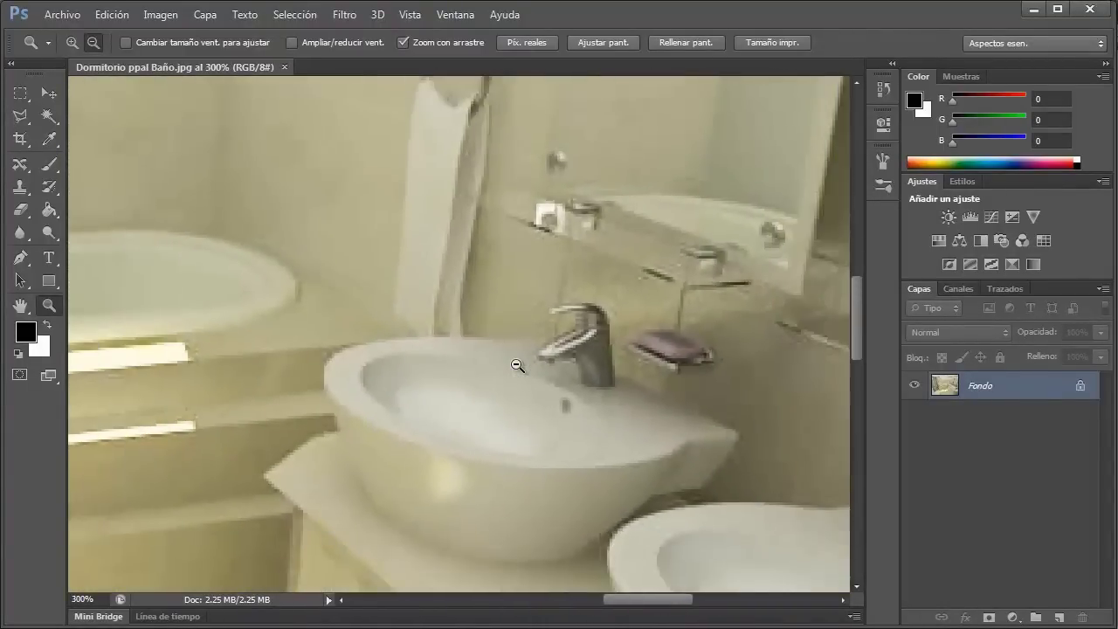
pyautogui.keyDown('alt'); pyautogui.click(518, 366); pyautogui.keyUp('alt')
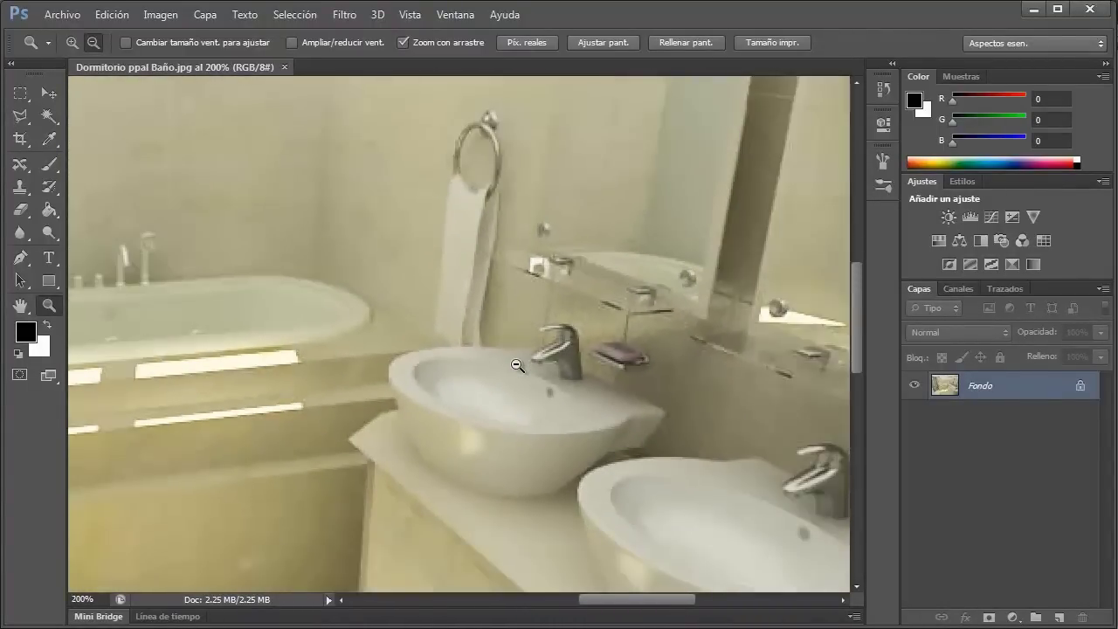
pyautogui.keyDown('alt'); pyautogui.click(517, 366); pyautogui.keyUp('alt')
pyautogui.keyDown('alt'); pyautogui.click(517, 366); pyautogui.keyUp('alt')
# Step: Zoom in on the bathtub and cabinet, then Alt-zoom back out to 66.7%
pyautogui.press('alt')
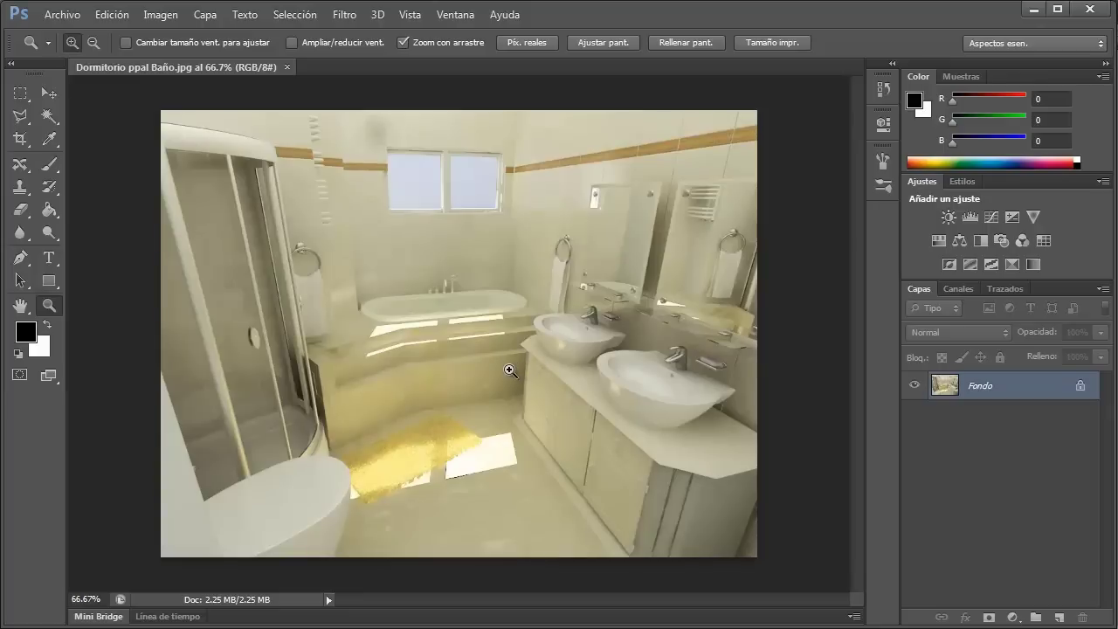
pyautogui.click(511, 370)
pyautogui.click(510, 370)
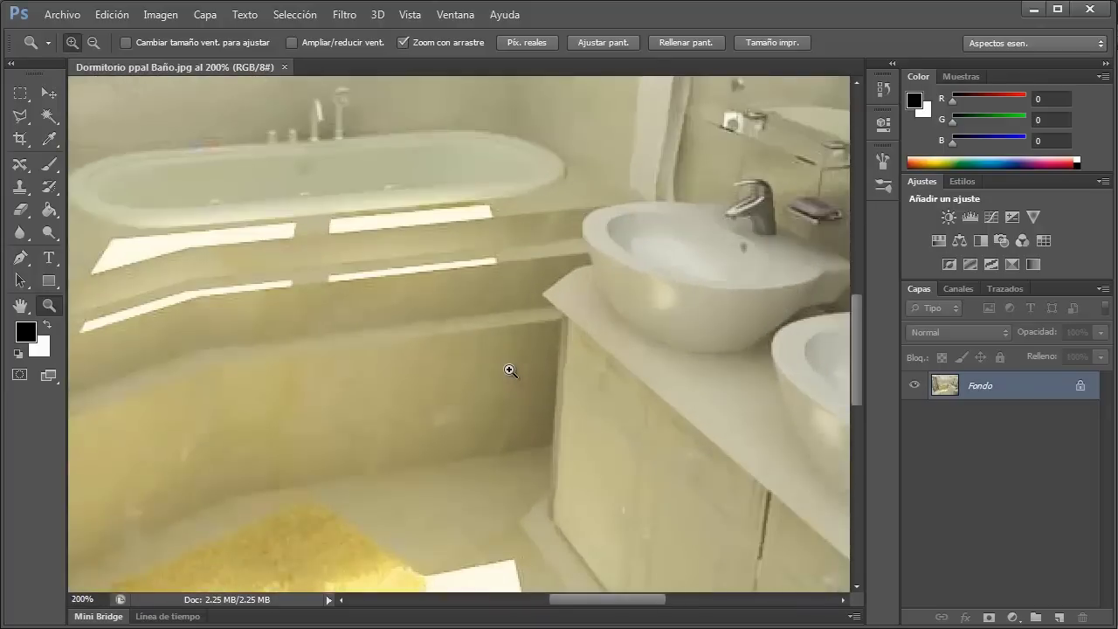
pyautogui.press('alt')
pyautogui.keyDown('alt'); pyautogui.click(510, 370); pyautogui.keyUp('alt')
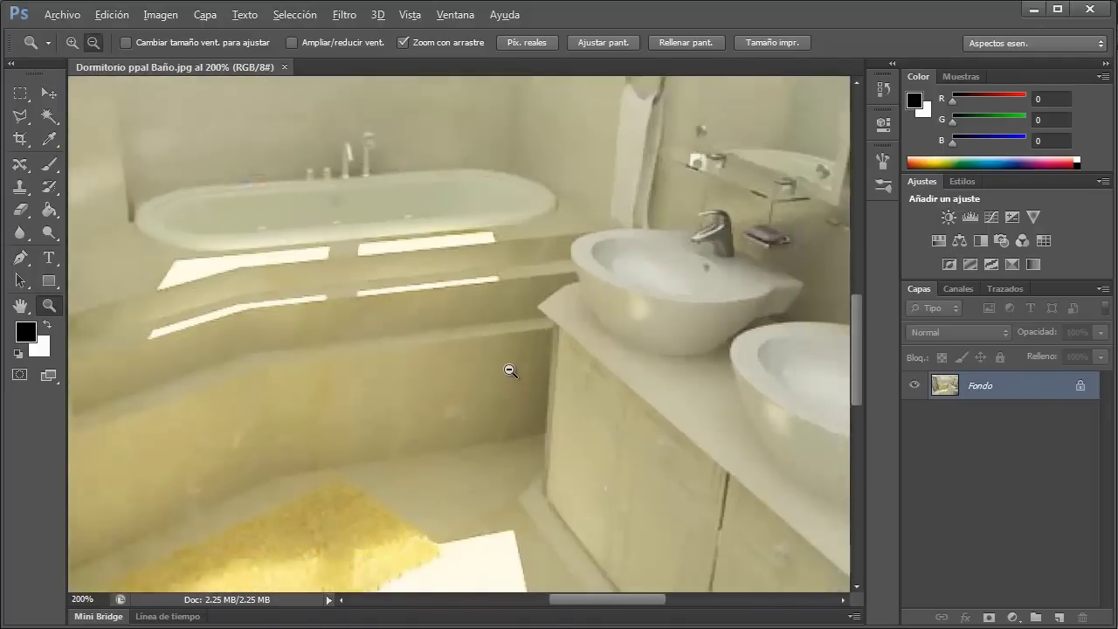
pyautogui.keyDown('alt'); pyautogui.click(510, 371); pyautogui.keyUp('alt')
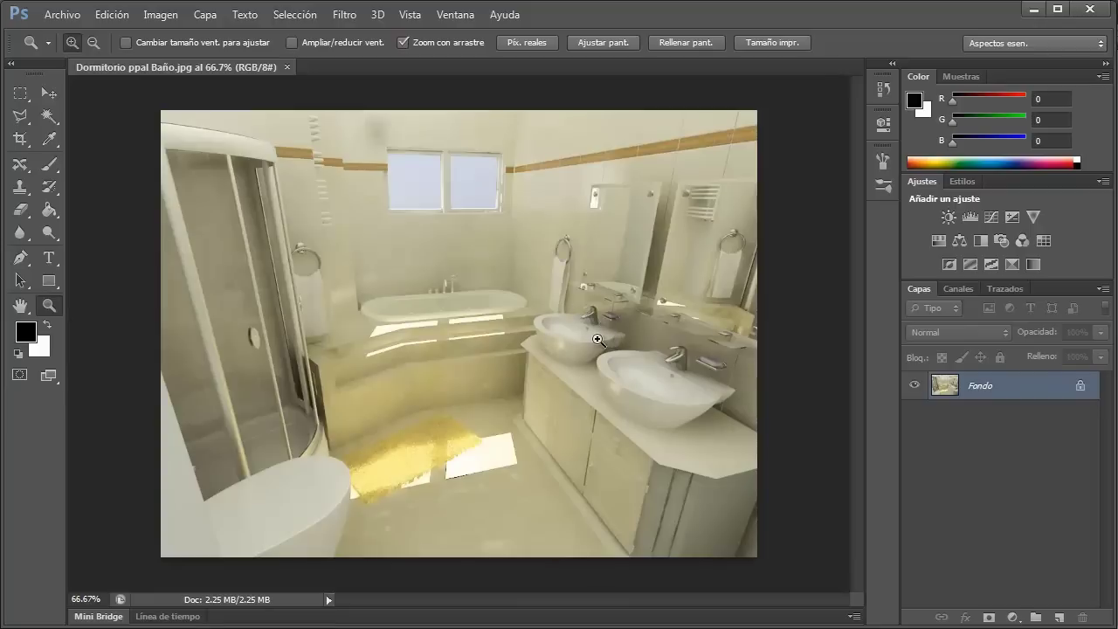
# Step: Magnify the sink to the pixel grid, then Alt-drag zoom out to the whole bathroom
pyautogui.moveTo(589, 338); pyautogui.dragTo(592, 338)
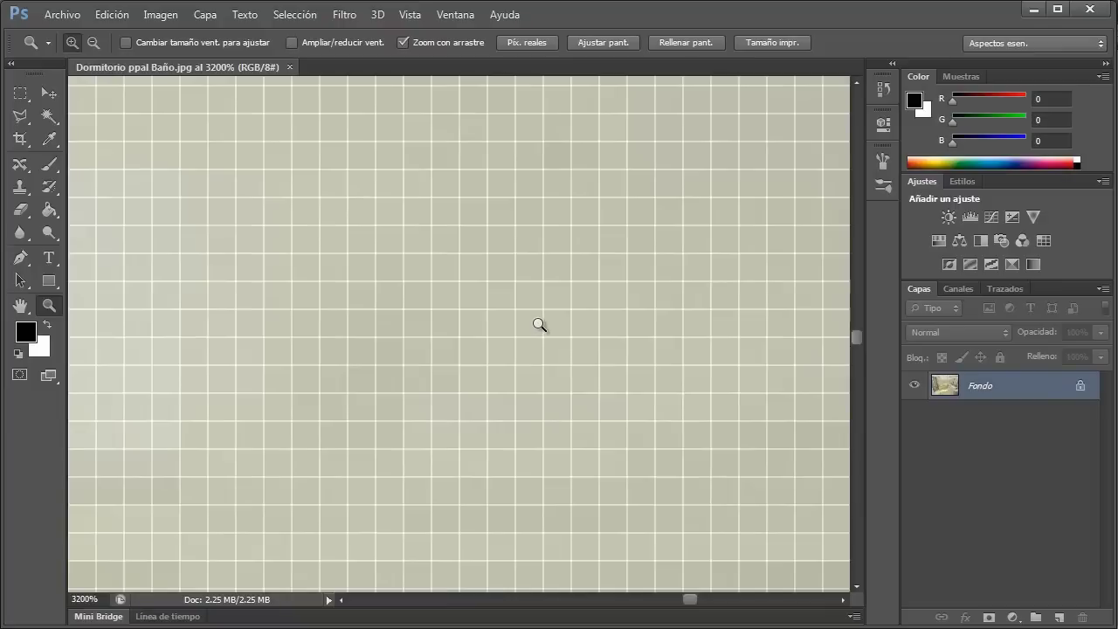
pyautogui.press('alt')
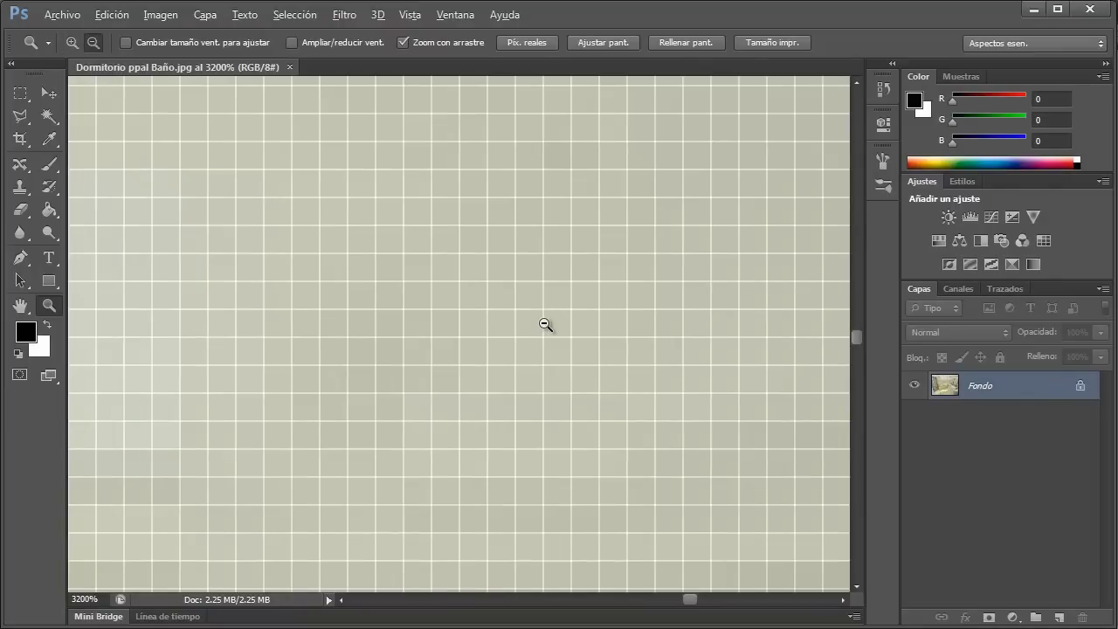
pyautogui.moveTo(545, 324)
pyautogui.mouseDown()
pyautogui.moveTo(473, 299)
pyautogui.moveTo(492, 297)
pyautogui.moveTo(521, 330)
pyautogui.moveTo(276, 397)
pyautogui.moveTo(511, 481)
pyautogui.moveTo(524, 448)
pyautogui.mouseUp()
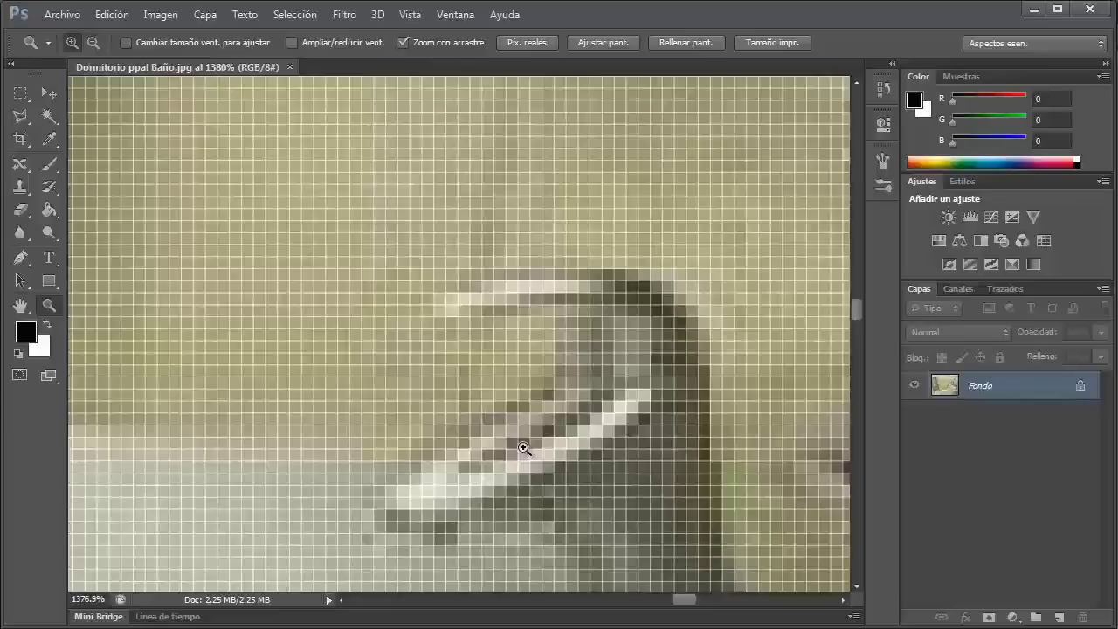
pyautogui.keyDown('alt'); pyautogui.click(524, 448); pyautogui.keyUp('alt')
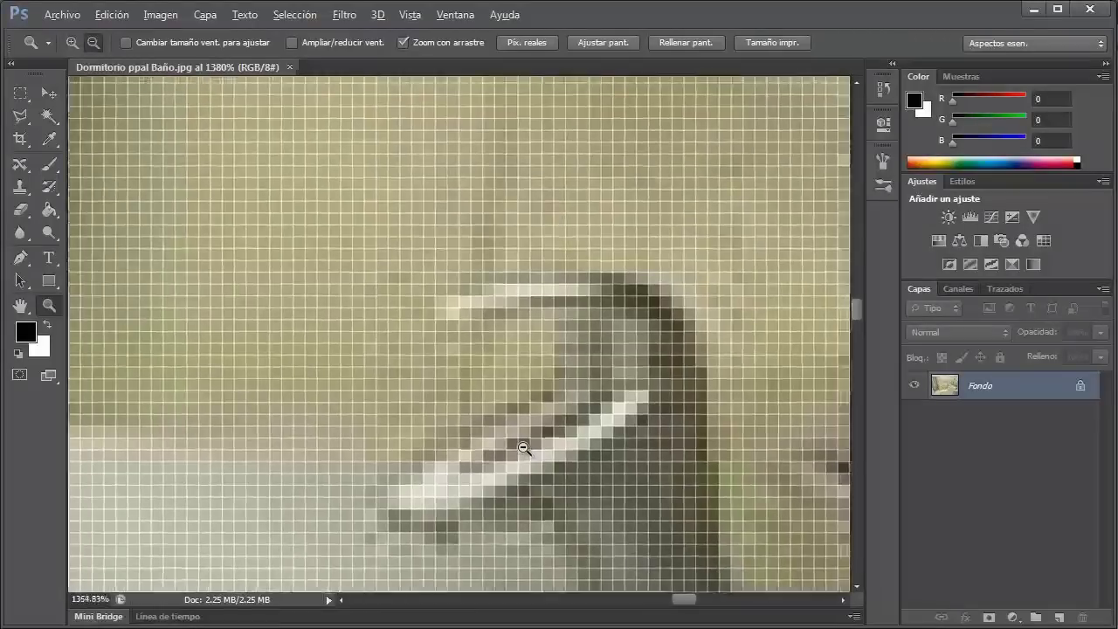
pyautogui.moveTo(524, 448); pyautogui.dragTo(524, 448)
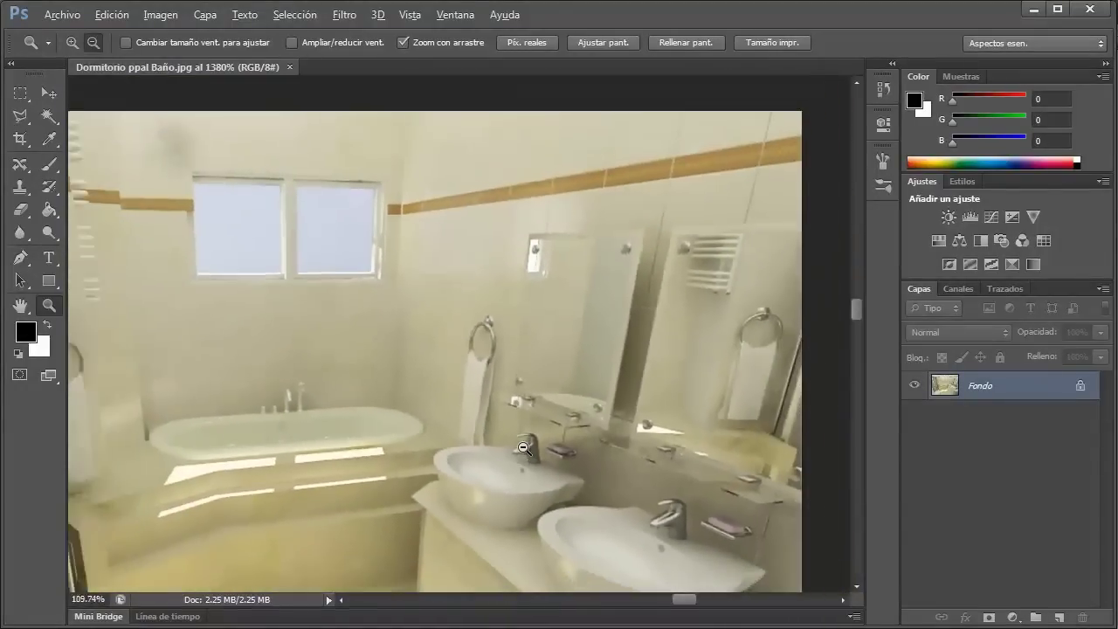
pyautogui.moveTo(524, 448); pyautogui.dragTo(504, 531)
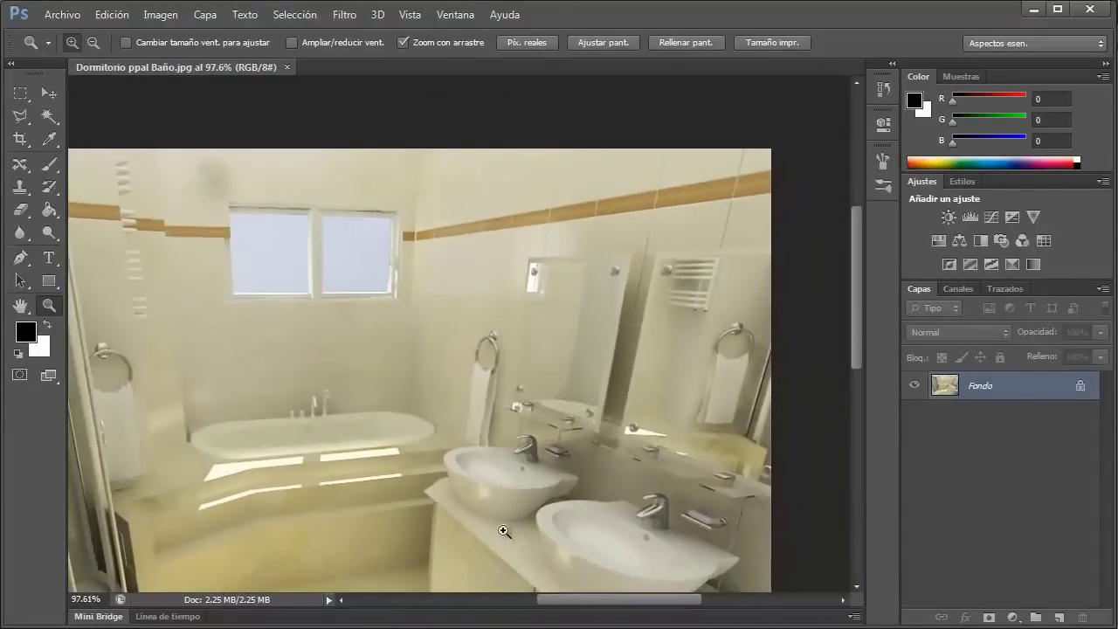
# Step: Zoom in closely on the faucet and soap dish, then fit the image to the window
pyautogui.moveTo(474, 452); pyautogui.dragTo(461, 448)
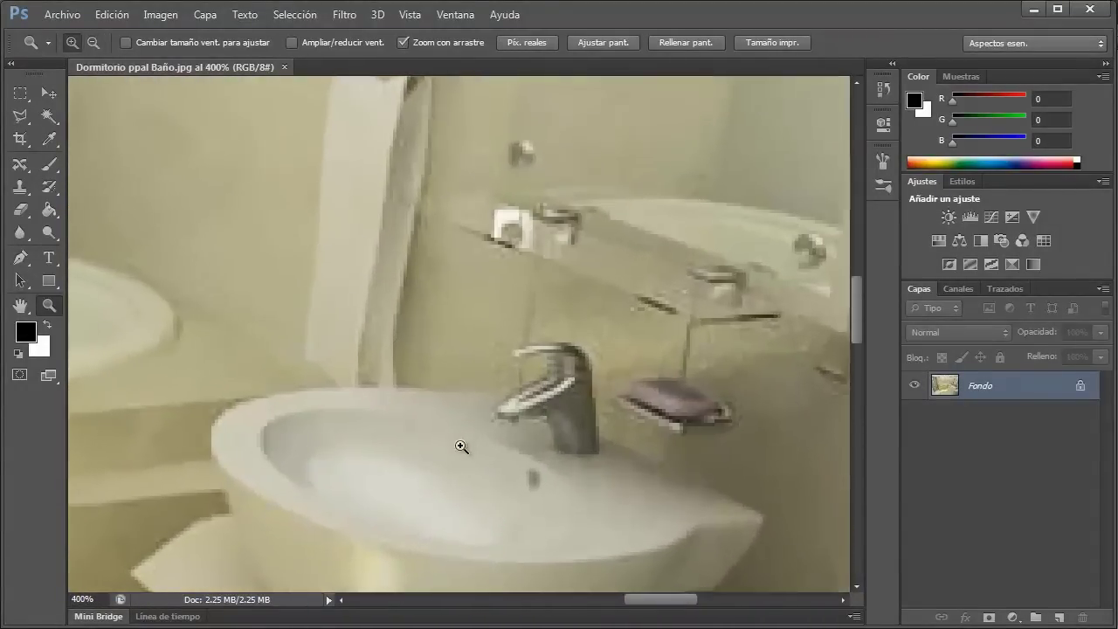
pyautogui.click(643, 436)
pyautogui.click(724, 392)
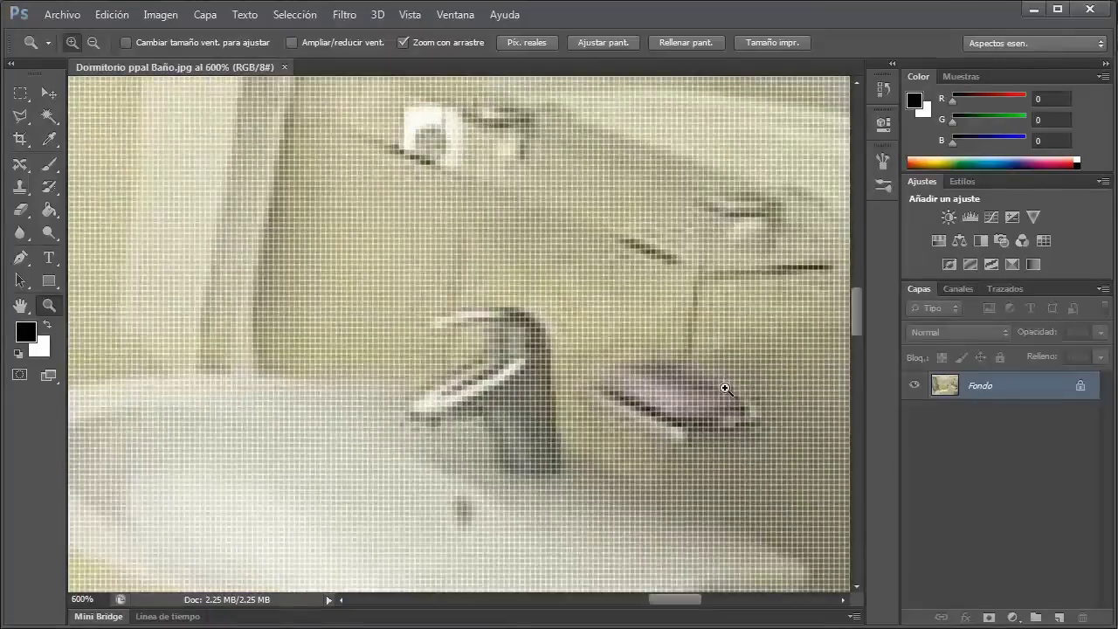
pyautogui.click(726, 392)
pyautogui.click(726, 430)
pyautogui.click(726, 429)
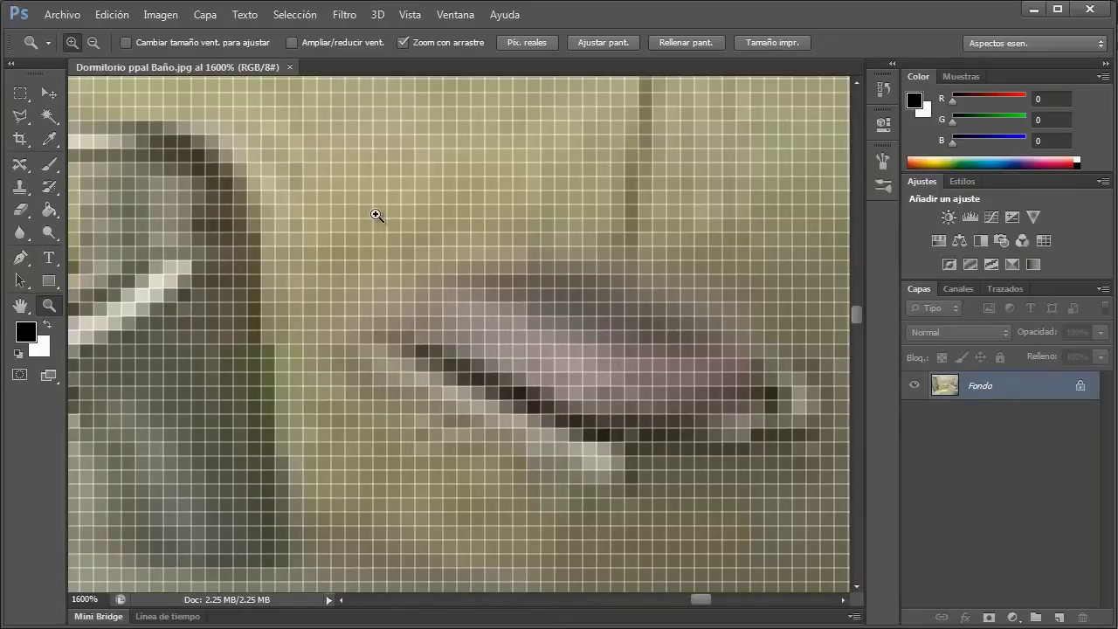
pyautogui.click(592, 43)
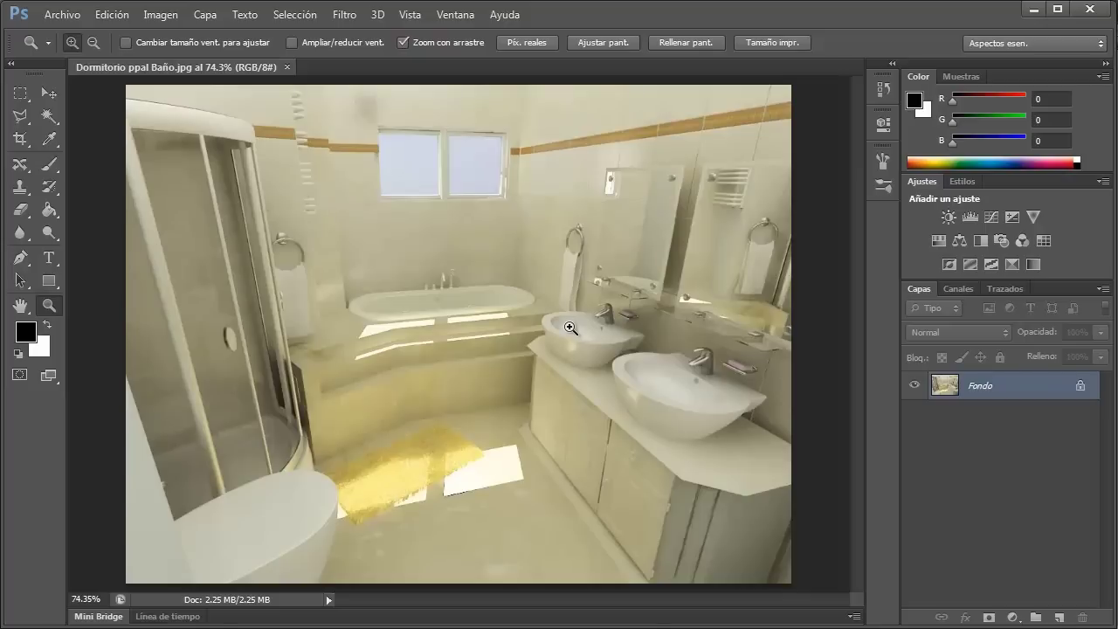
# Step: Zoom in, then draw a rectangular selection over the bathtub and sinks and clear it
pyautogui.moveTo(375, 275)
pyautogui.mouseDown()
pyautogui.moveTo(557, 384)
pyautogui.moveTo(444, 267)
pyautogui.mouseUp()
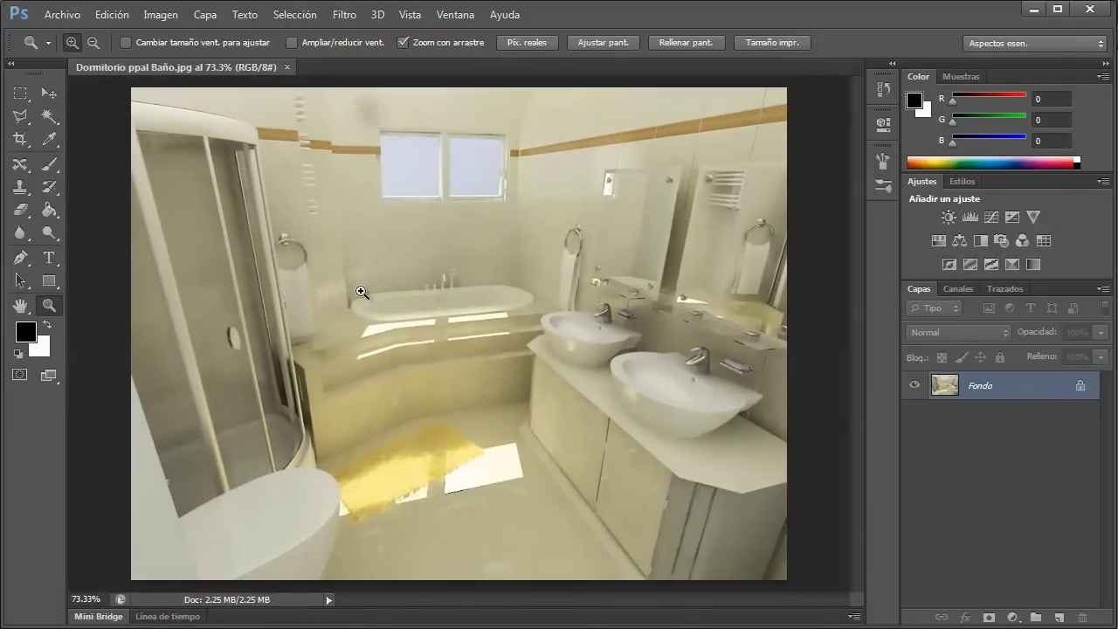
pyautogui.click(19, 92)
pyautogui.moveTo(230, 219); pyautogui.dragTo(618, 474)
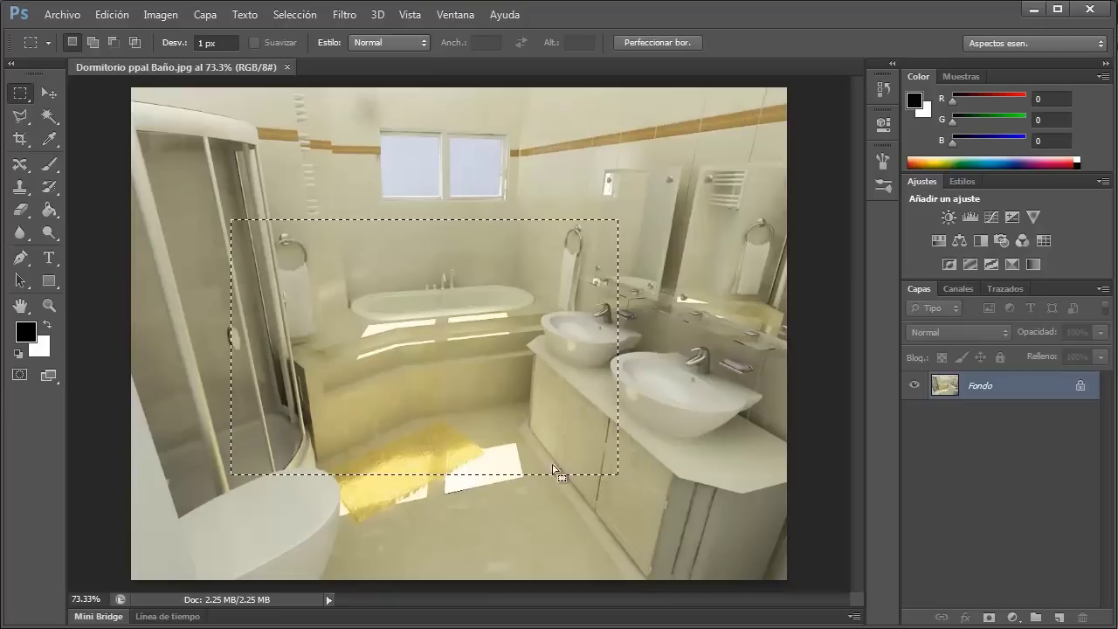
pyautogui.moveTo(206, 180); pyautogui.dragTo(657, 513)
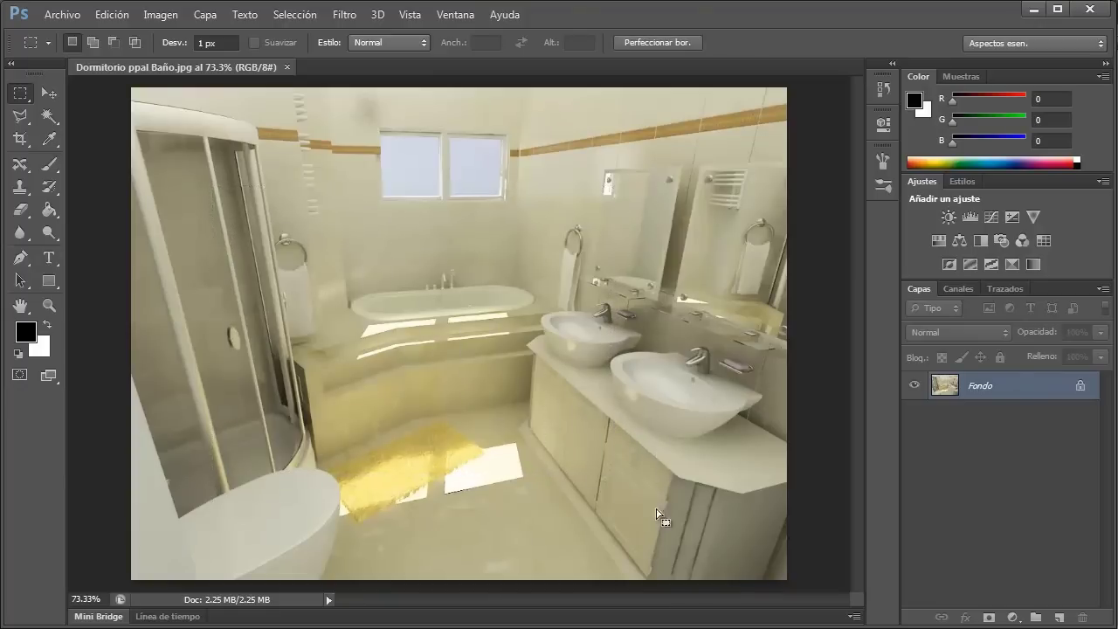
pyautogui.click(123, 218)
# Step: Scrubby-zoom into the bathtub down to pixels, back out, then fit the image on screen
pyautogui.click(54, 305)
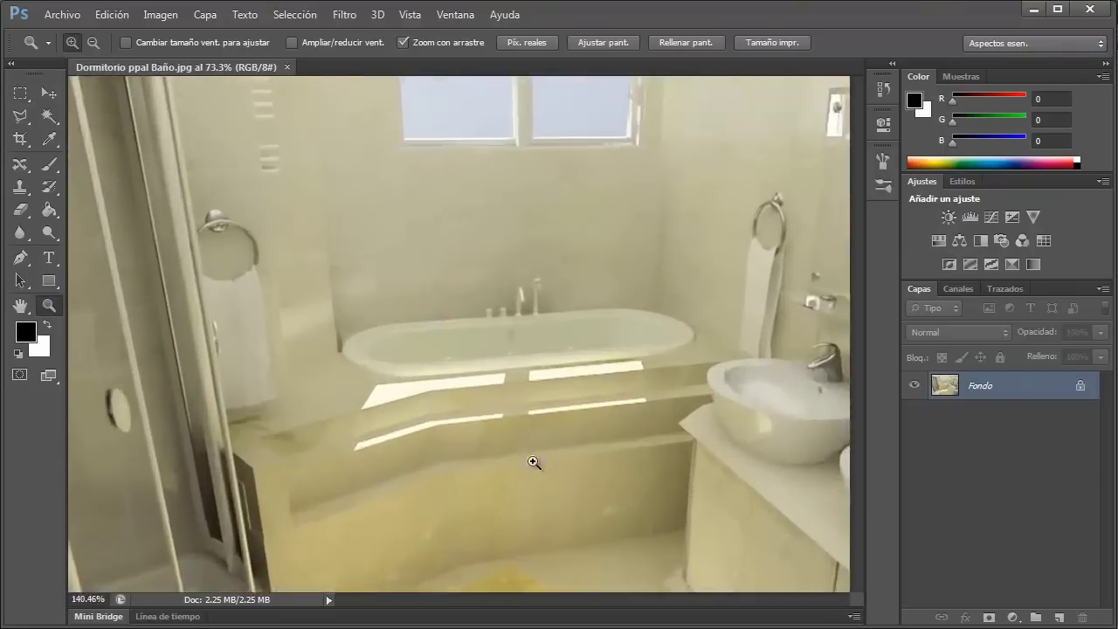
pyautogui.moveTo(360, 262); pyautogui.dragTo(531, 461)
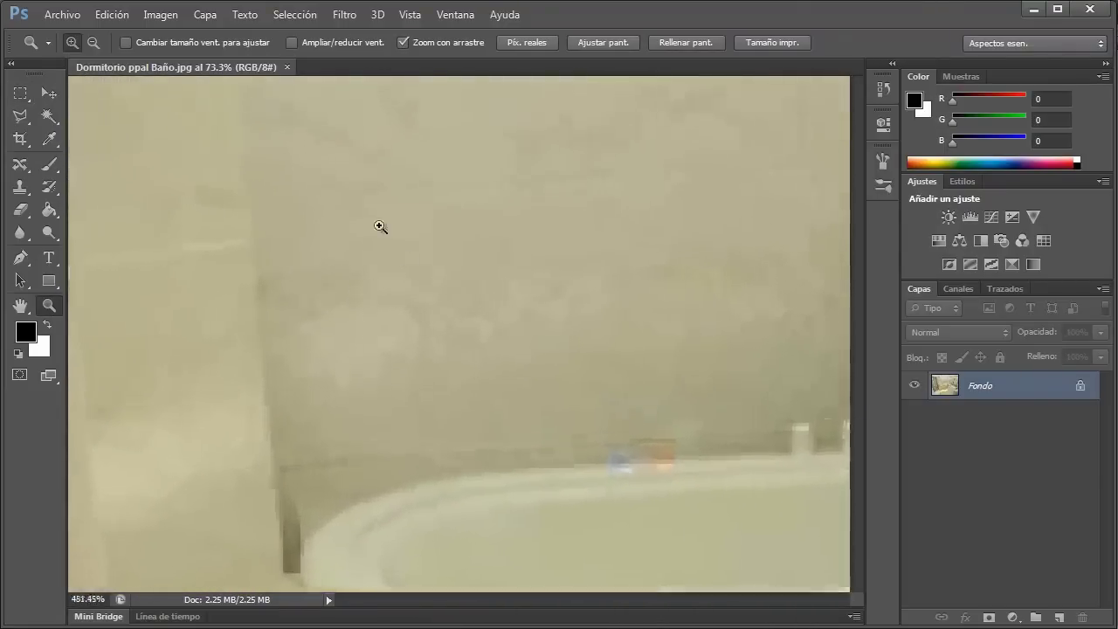
pyautogui.moveTo(379, 227)
pyautogui.mouseDown()
pyautogui.moveTo(598, 501)
pyautogui.moveTo(332, 147)
pyautogui.moveTo(565, 466)
pyautogui.moveTo(446, 254)
pyautogui.moveTo(629, 283)
pyautogui.mouseUp()
pyautogui.moveTo(536, 399)
pyautogui.mouseDown()
pyautogui.moveTo(553, 405)
pyautogui.moveTo(526, 373)
pyautogui.moveTo(544, 394)
pyautogui.moveTo(317, 311)
pyautogui.mouseUp()
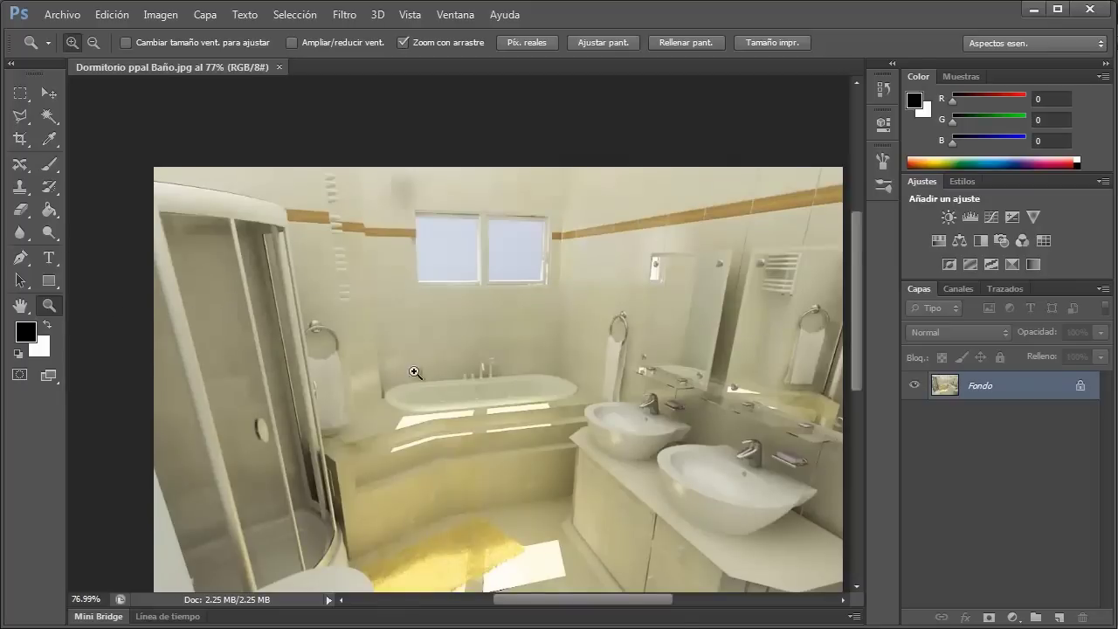
pyautogui.moveTo(480, 386)
pyautogui.mouseDown()
pyautogui.moveTo(651, 411)
pyautogui.moveTo(592, 254)
pyautogui.mouseUp()
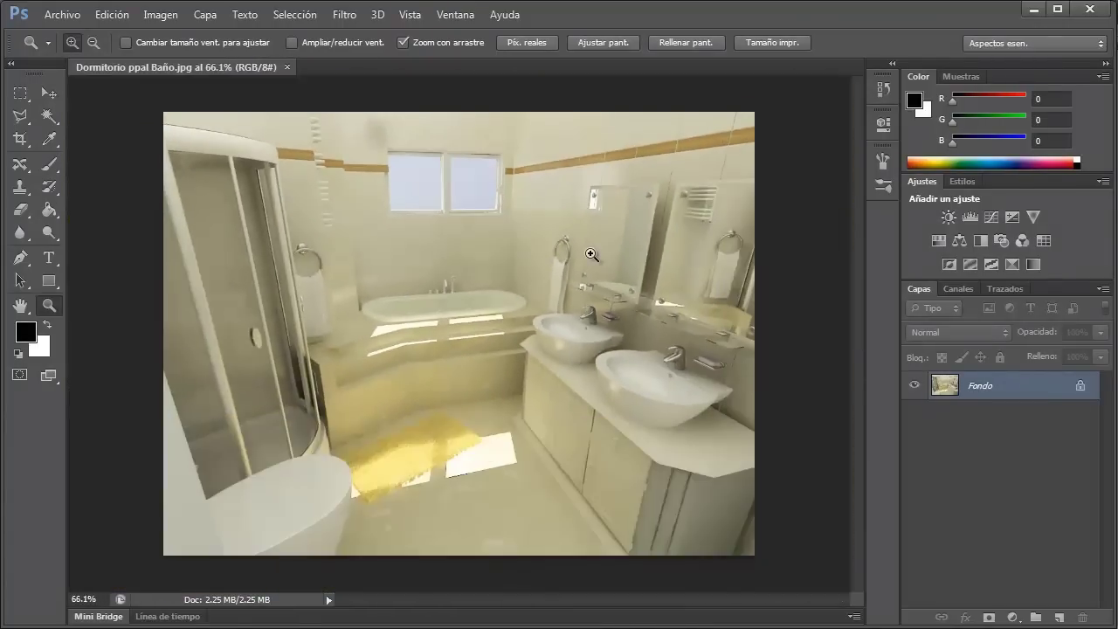
pyautogui.click(603, 43)
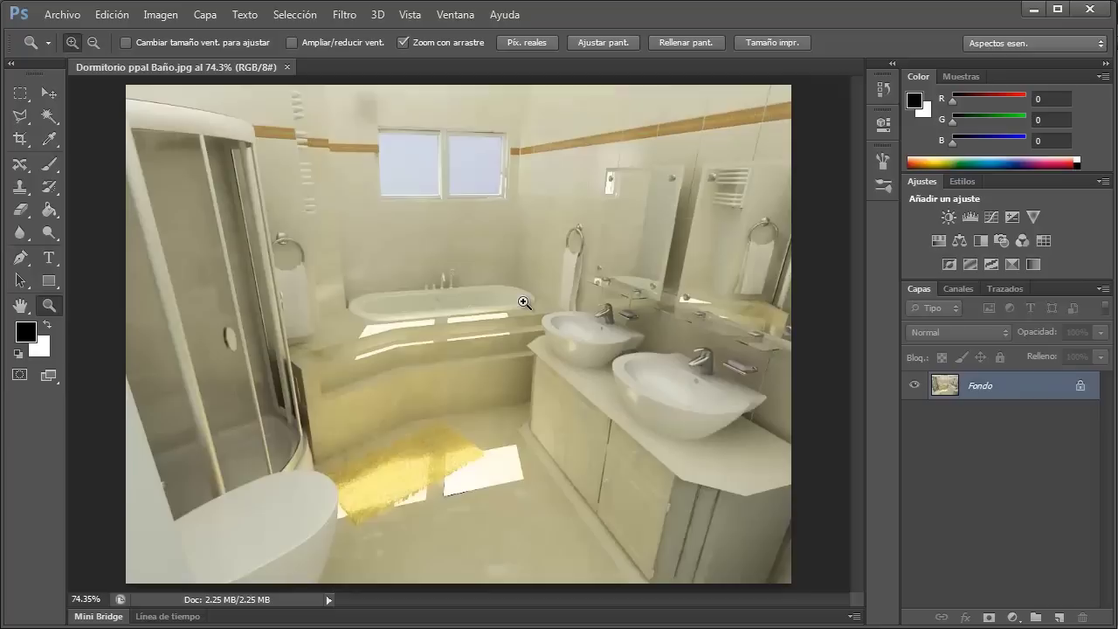
# Step: Zoom to 400% on the sink and scroll the view onto the bathtub and taps
pyautogui.moveTo(585, 309); pyautogui.dragTo(633, 337)
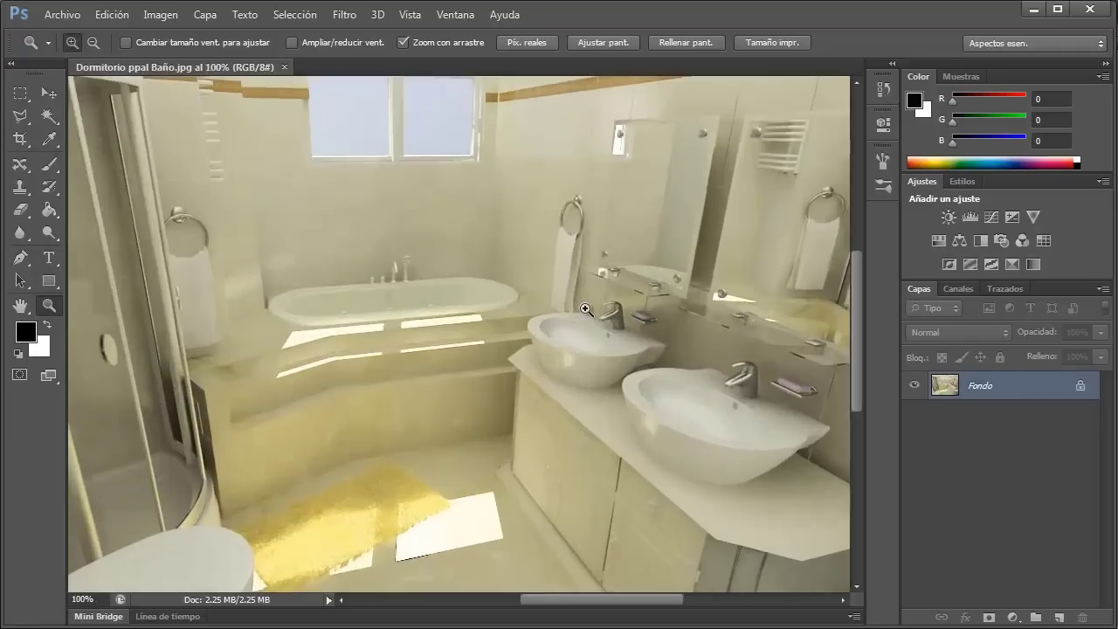
pyautogui.click(633, 354)
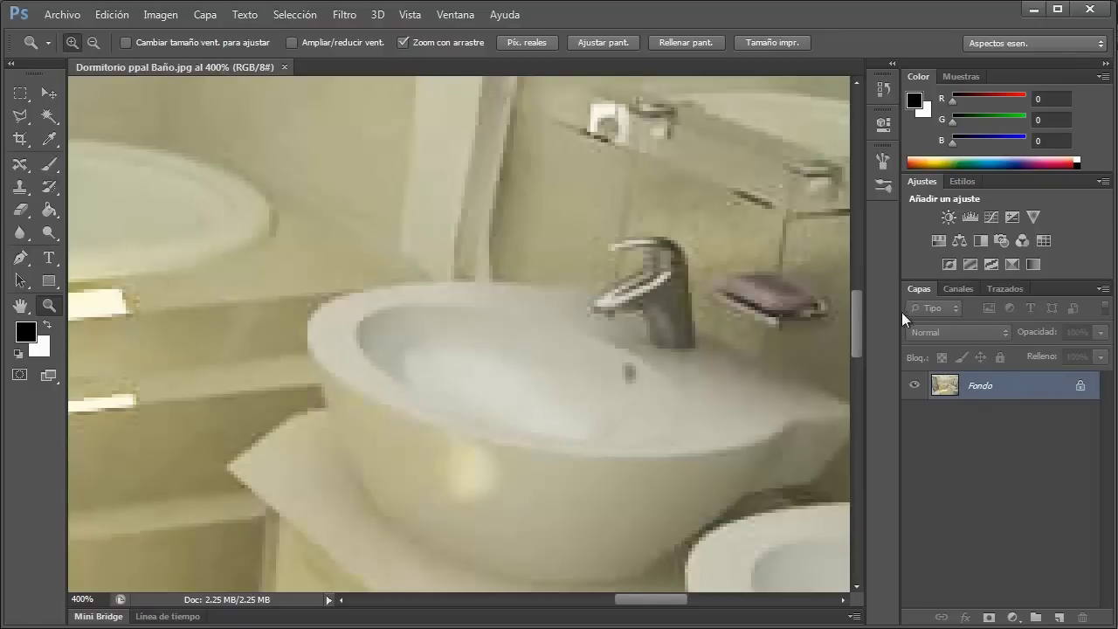
pyautogui.moveTo(856, 329); pyautogui.dragTo(854, 299)
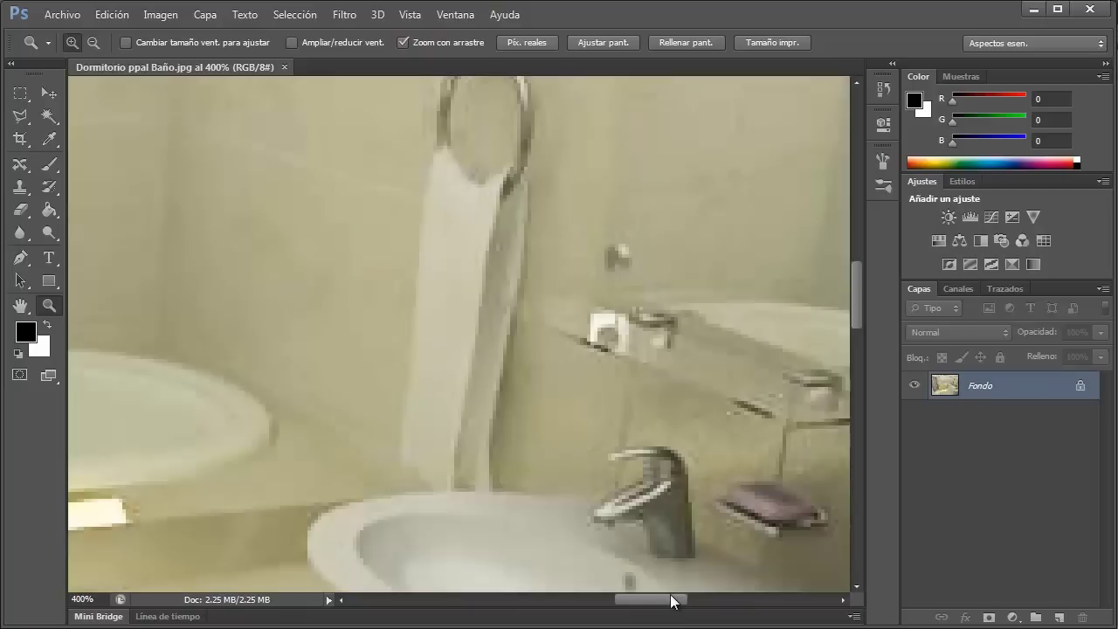
pyautogui.moveTo(671, 600); pyautogui.dragTo(590, 601)
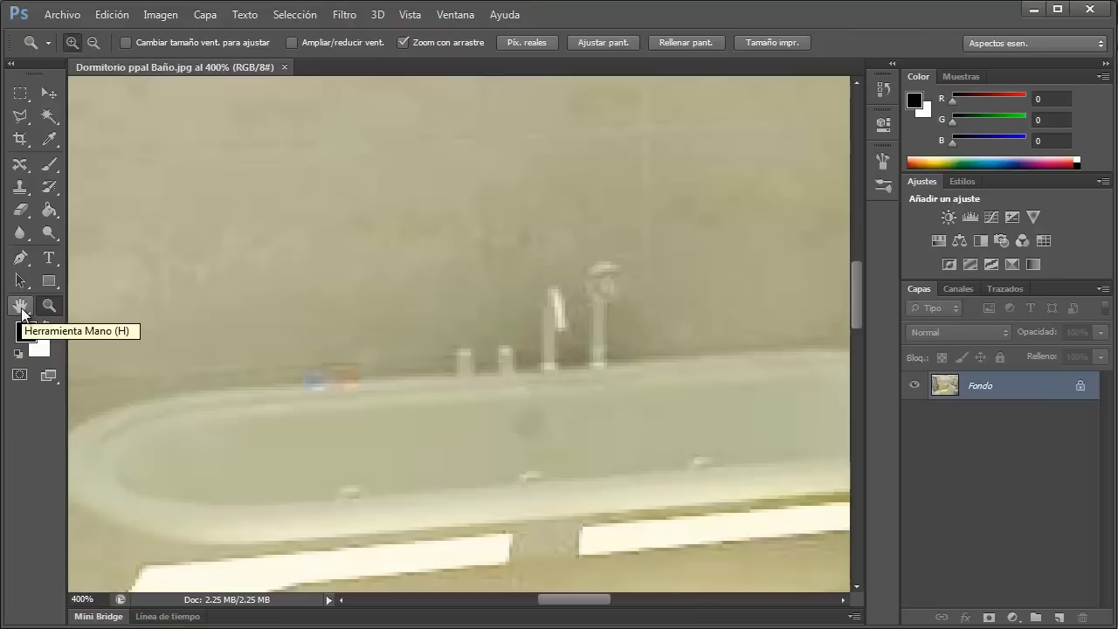
# Step: Pan the 400% view with the Hand tool across the bathtub and washbasin, settling on the sink and tub edge
pyautogui.click(23, 307)
pyautogui.moveTo(668, 453); pyautogui.dragTo(577, 394)
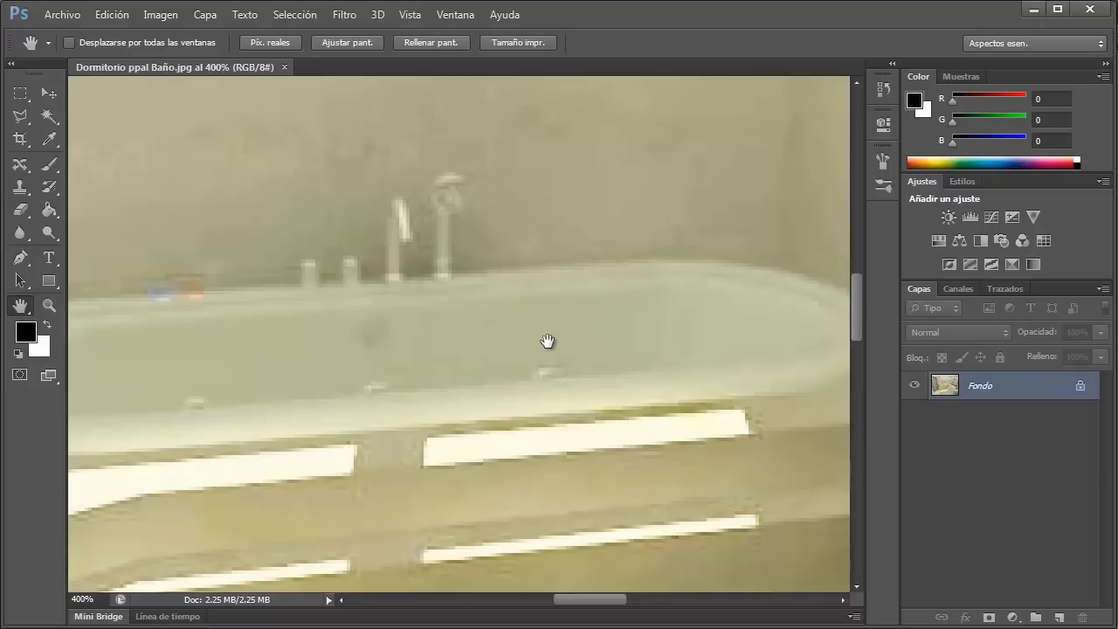
pyautogui.moveTo(547, 341)
pyautogui.mouseDown()
pyautogui.moveTo(494, 340)
pyautogui.moveTo(414, 419)
pyautogui.moveTo(542, 466)
pyautogui.moveTo(666, 301)
pyautogui.moveTo(463, 227)
pyautogui.moveTo(379, 427)
pyautogui.moveTo(564, 444)
pyautogui.moveTo(439, 295)
pyautogui.moveTo(407, 417)
pyautogui.moveTo(414, 305)
pyautogui.moveTo(551, 417)
pyautogui.moveTo(452, 277)
pyautogui.moveTo(219, 329)
pyautogui.moveTo(309, 484)
pyautogui.moveTo(701, 457)
pyautogui.moveTo(673, 242)
pyautogui.moveTo(479, 225)
pyautogui.moveTo(386, 274)
pyautogui.mouseUp()
pyautogui.moveTo(661, 394); pyautogui.dragTo(198, 327)
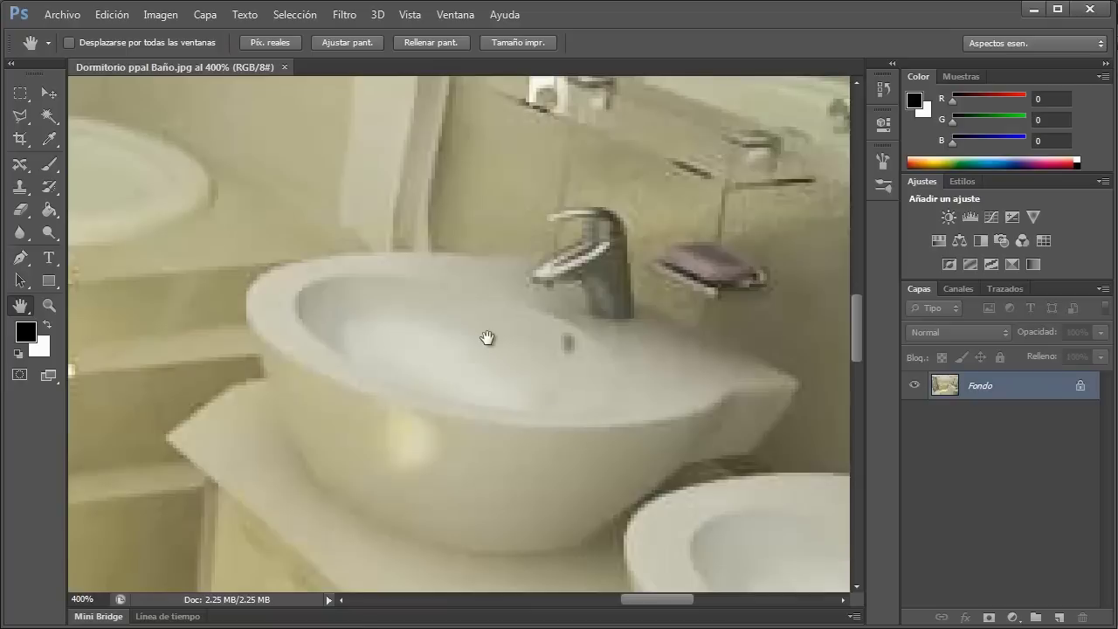
pyautogui.moveTo(314, 369)
pyautogui.mouseDown()
pyautogui.moveTo(460, 291)
pyautogui.moveTo(320, 451)
pyautogui.moveTo(393, 384)
pyautogui.moveTo(581, 352)
pyautogui.moveTo(620, 286)
pyautogui.mouseUp()
pyautogui.moveTo(546, 325)
pyautogui.mouseDown()
pyautogui.moveTo(549, 268)
pyautogui.moveTo(585, 497)
pyautogui.moveTo(680, 161)
pyautogui.mouseUp()
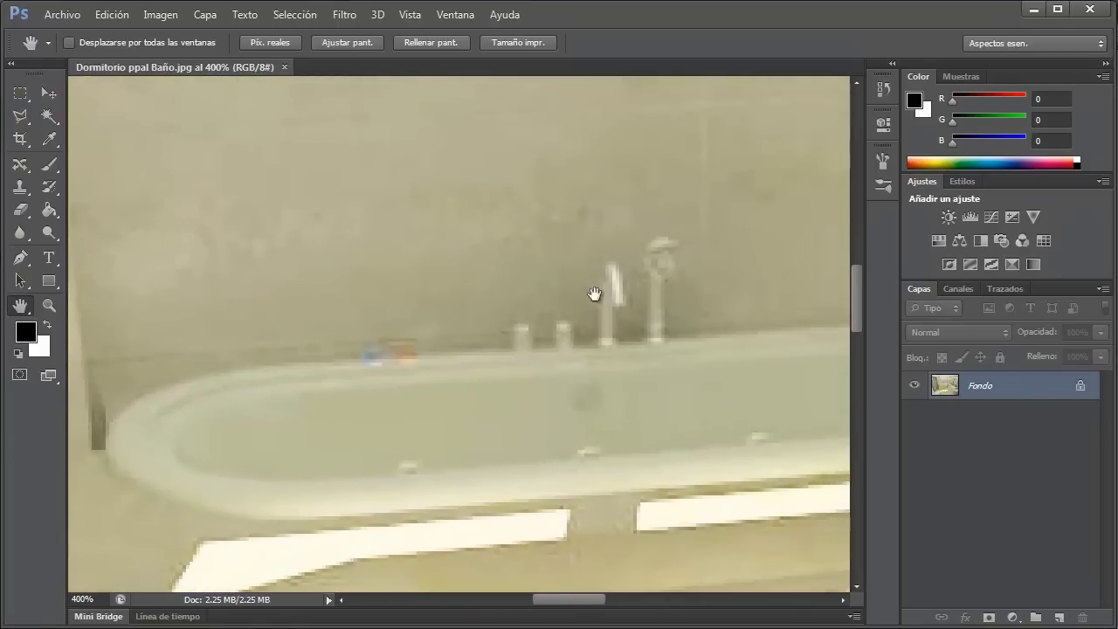
pyautogui.moveTo(673, 465); pyautogui.dragTo(459, 306)
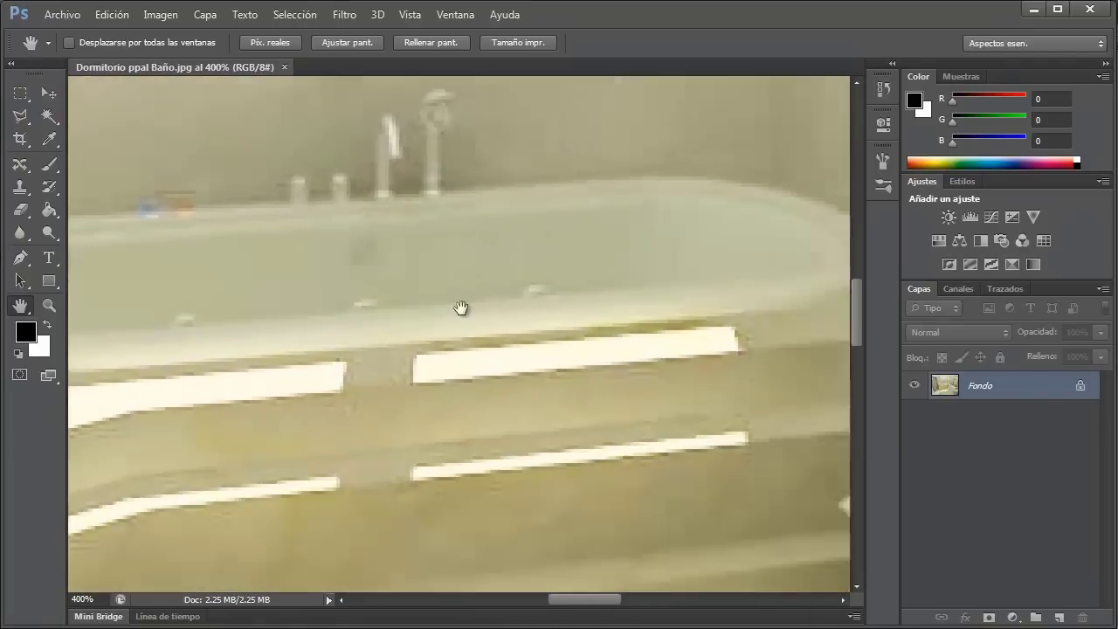
pyautogui.moveTo(471, 471); pyautogui.dragTo(474, 319)
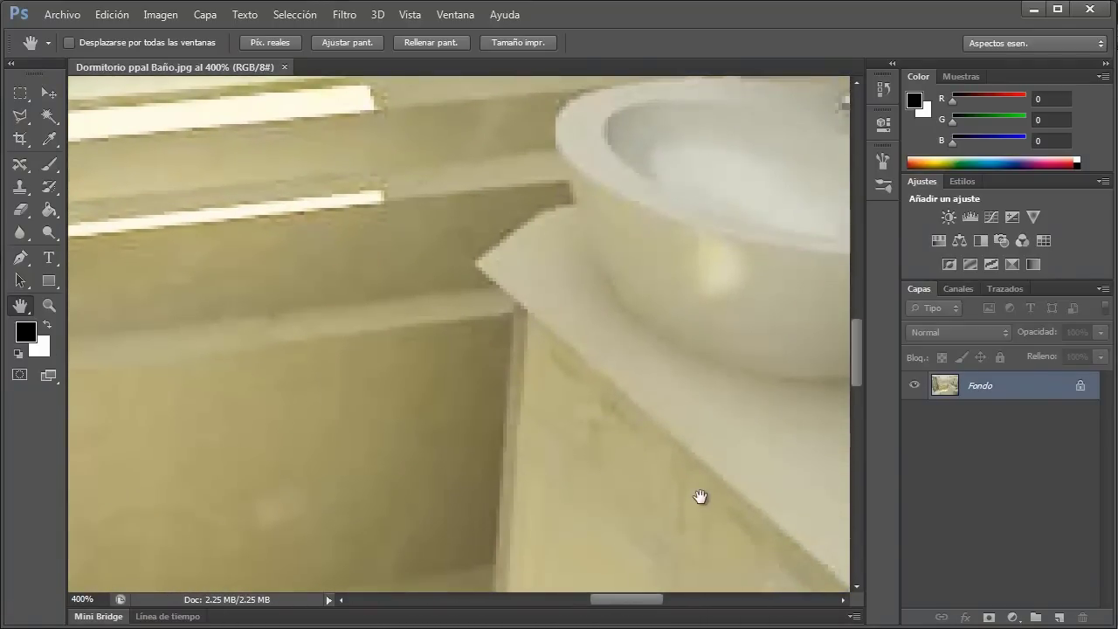
pyautogui.moveTo(689, 497)
pyautogui.mouseDown()
pyautogui.moveTo(481, 312)
pyautogui.moveTo(411, 267)
pyautogui.moveTo(743, 516)
pyautogui.moveTo(297, 245)
pyautogui.moveTo(699, 520)
pyautogui.moveTo(649, 486)
pyautogui.mouseUp()
pyautogui.moveTo(284, 237)
pyautogui.mouseDown()
pyautogui.moveTo(663, 550)
pyautogui.moveTo(359, 489)
pyautogui.moveTo(359, 350)
pyautogui.moveTo(416, 320)
pyautogui.moveTo(506, 462)
pyautogui.moveTo(529, 367)
pyautogui.moveTo(462, 272)
pyautogui.moveTo(541, 369)
pyautogui.moveTo(708, 406)
pyautogui.moveTo(342, 294)
pyautogui.mouseUp()
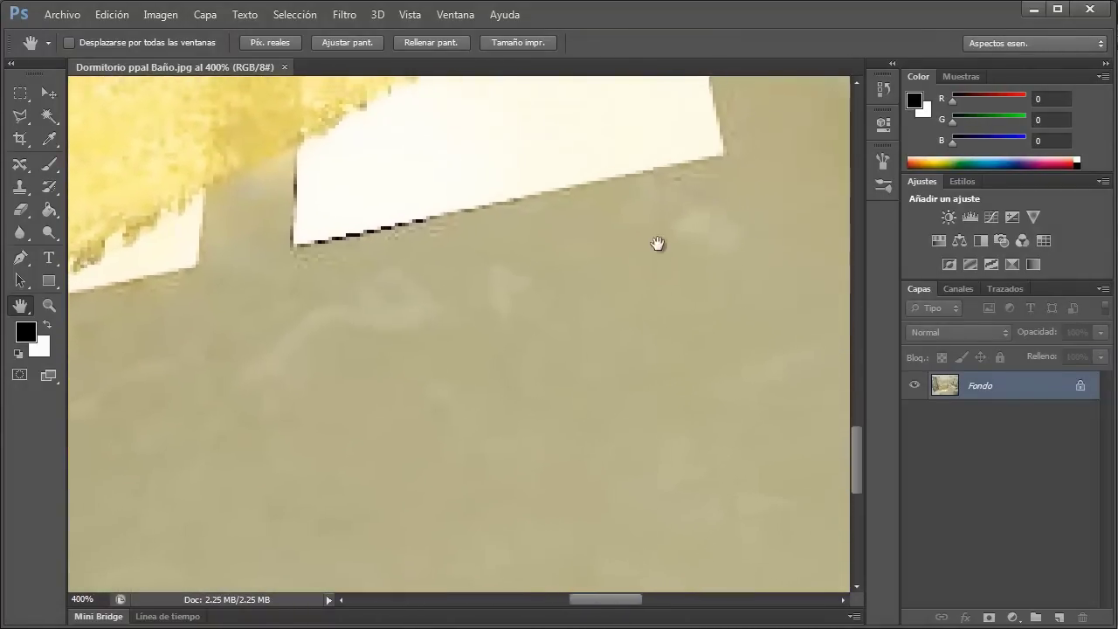
pyautogui.moveTo(656, 244)
pyautogui.mouseDown()
pyautogui.moveTo(486, 471)
pyautogui.moveTo(596, 287)
pyautogui.moveTo(614, 232)
pyautogui.moveTo(582, 429)
pyautogui.moveTo(528, 324)
pyautogui.mouseUp()
pyautogui.moveTo(337, 245)
pyautogui.mouseDown()
pyautogui.moveTo(614, 434)
pyautogui.moveTo(636, 469)
pyautogui.moveTo(594, 467)
pyautogui.moveTo(534, 260)
pyautogui.moveTo(663, 331)
pyautogui.moveTo(389, 344)
pyautogui.moveTo(320, 383)
pyautogui.moveTo(492, 394)
pyautogui.moveTo(390, 327)
pyautogui.mouseUp()
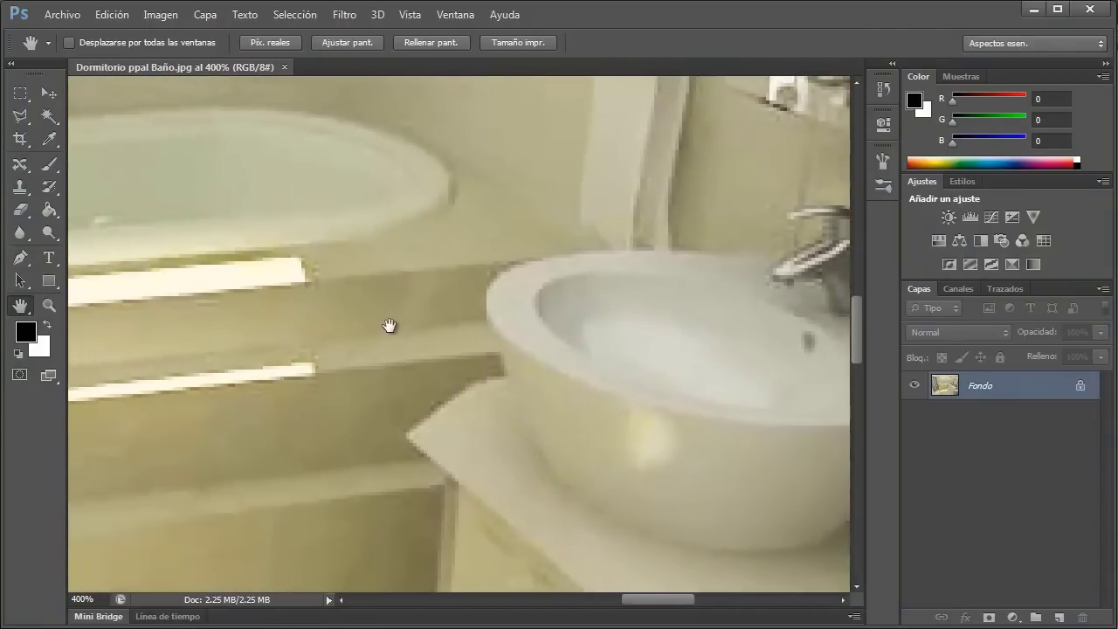
# Step: Tilt the canvas with the Rotate View Tool, ending at -28°
pyautogui.rightClick(25, 312)
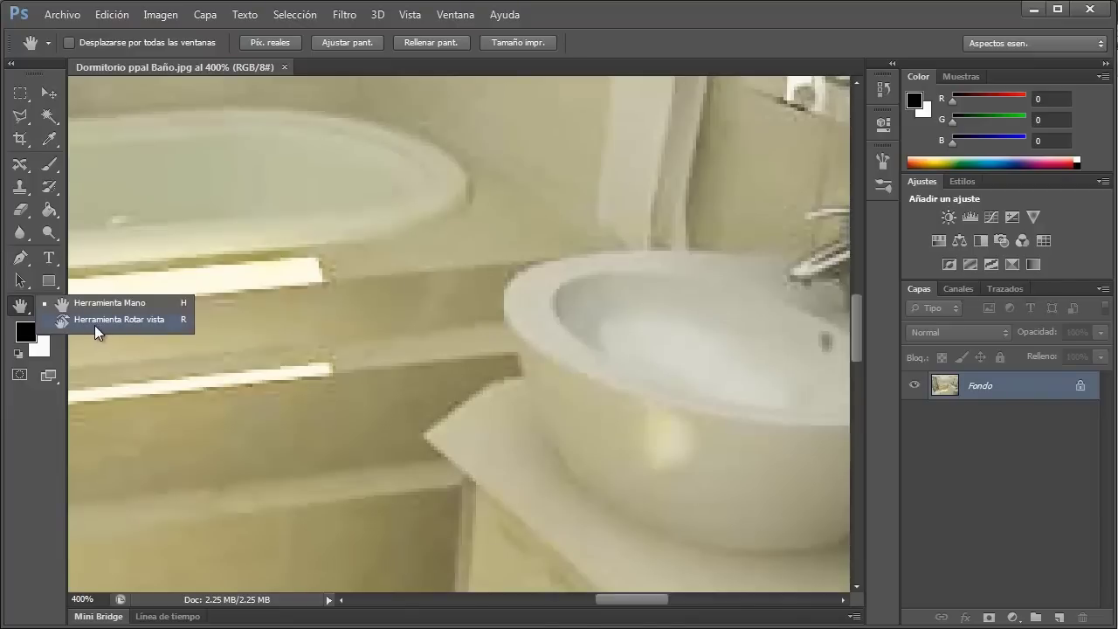
pyautogui.click(119, 320)
pyautogui.moveTo(469, 369)
pyautogui.mouseDown()
pyautogui.moveTo(424, 362)
pyautogui.moveTo(530, 392)
pyautogui.moveTo(447, 395)
pyautogui.moveTo(419, 375)
pyautogui.mouseUp()
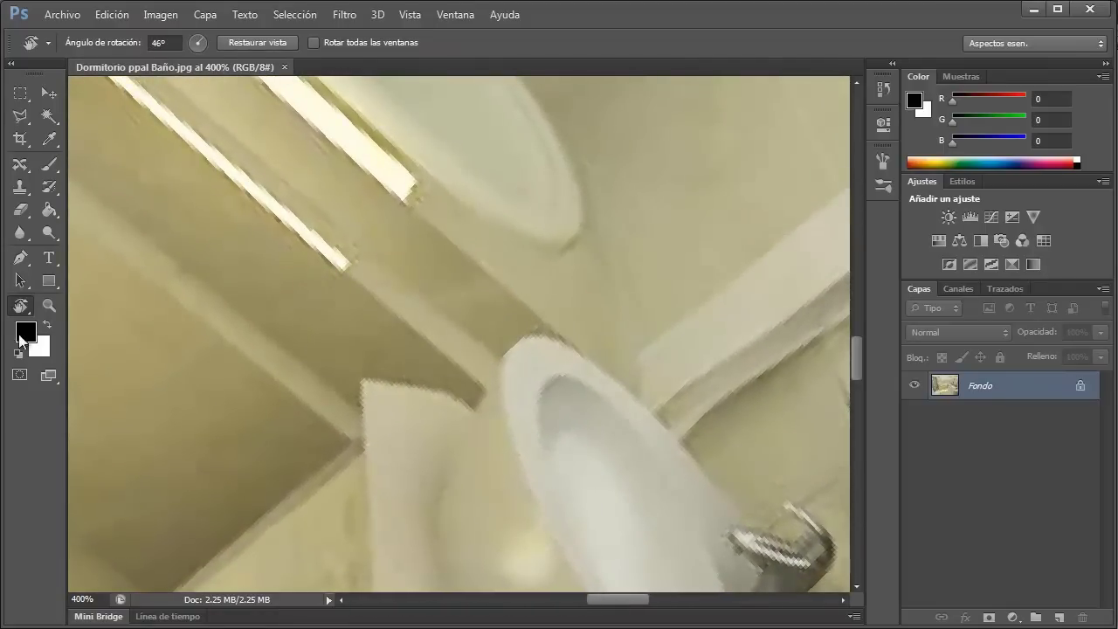
pyautogui.moveTo(248, 395)
pyautogui.mouseDown()
pyautogui.moveTo(407, 449)
pyautogui.moveTo(364, 367)
pyautogui.mouseUp()
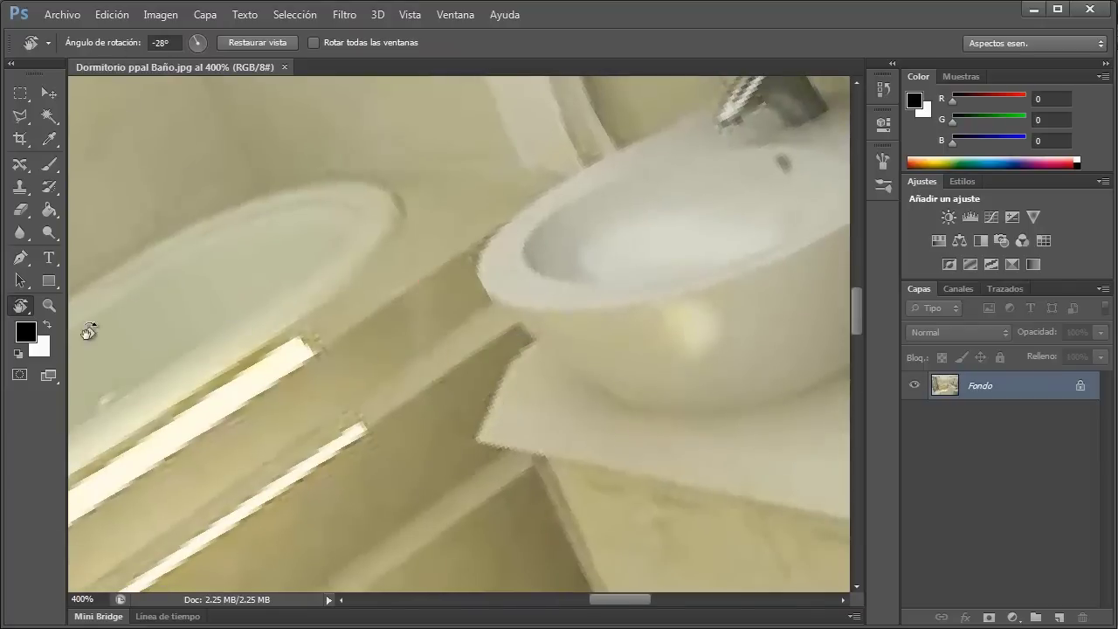
# Step: Zoom in to 500% on the floor stripes, then back out to 50%
pyautogui.click(49, 305)
pyautogui.click(262, 391)
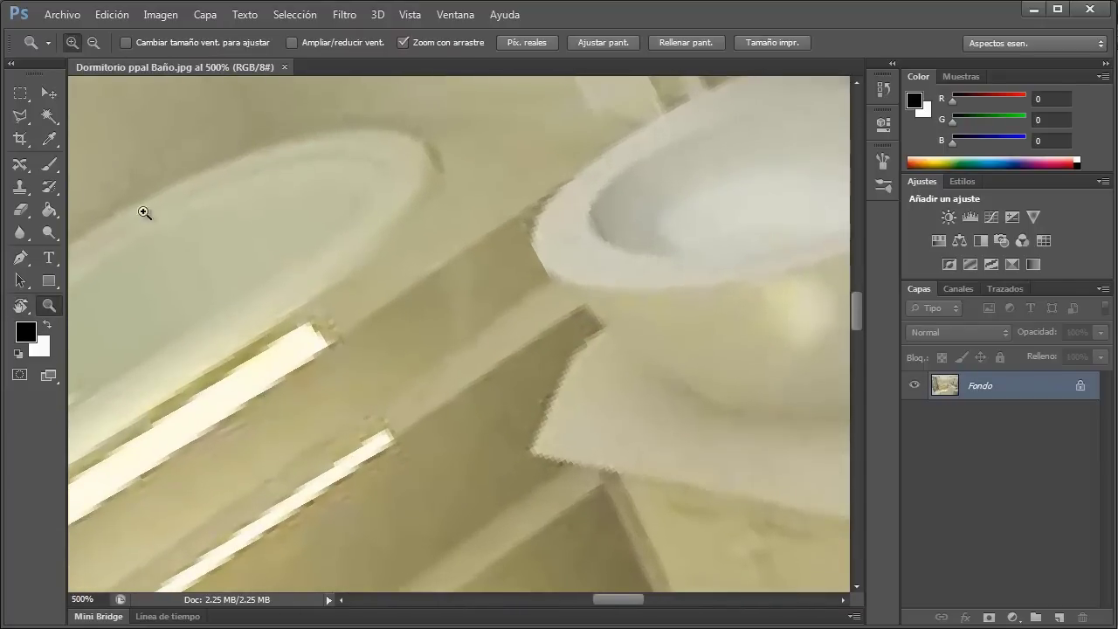
pyautogui.keyDown('alt'); pyautogui.click(451, 371); pyautogui.keyUp('alt')
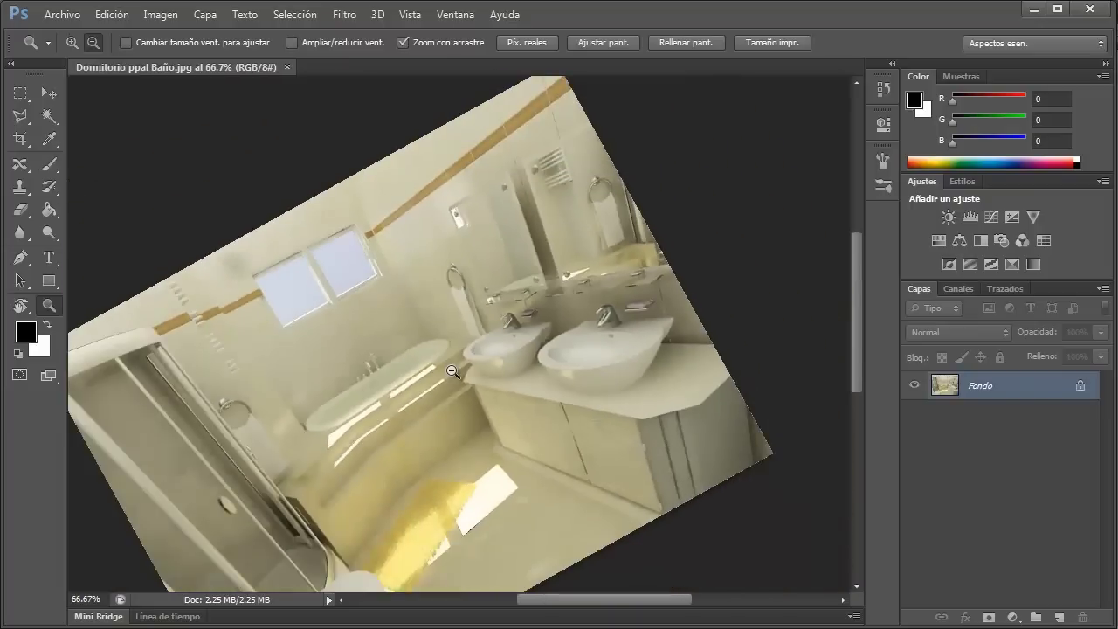
pyautogui.keyDown('alt'); pyautogui.click(452, 371); pyautogui.keyUp('alt')
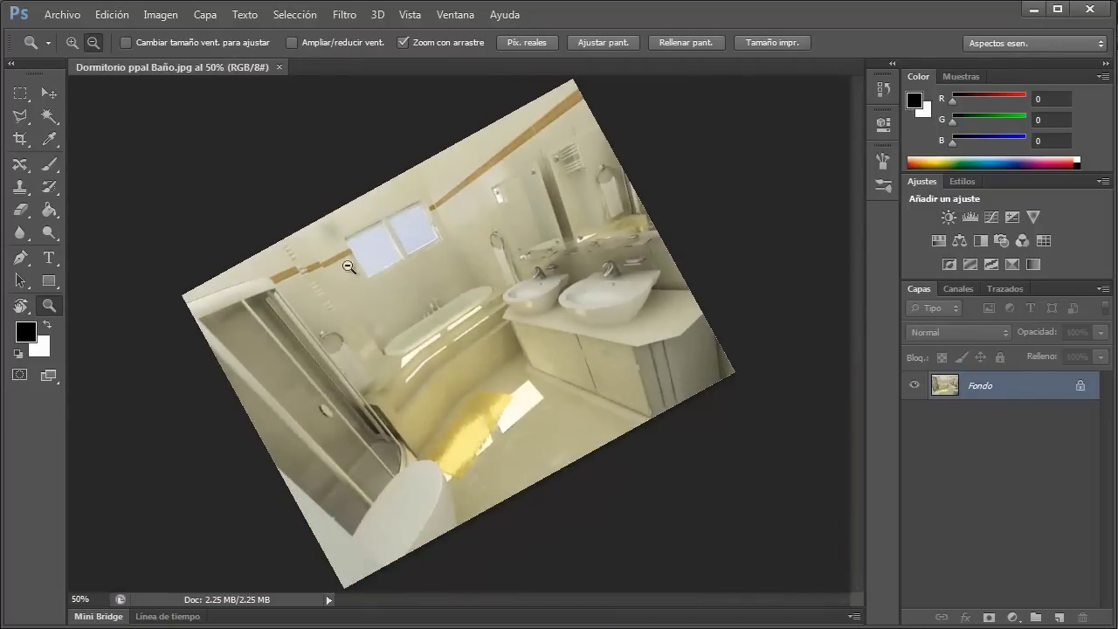
# Step: Spin the view to -45°, then reset the rotation angle to 0
pyautogui.click(22, 308)
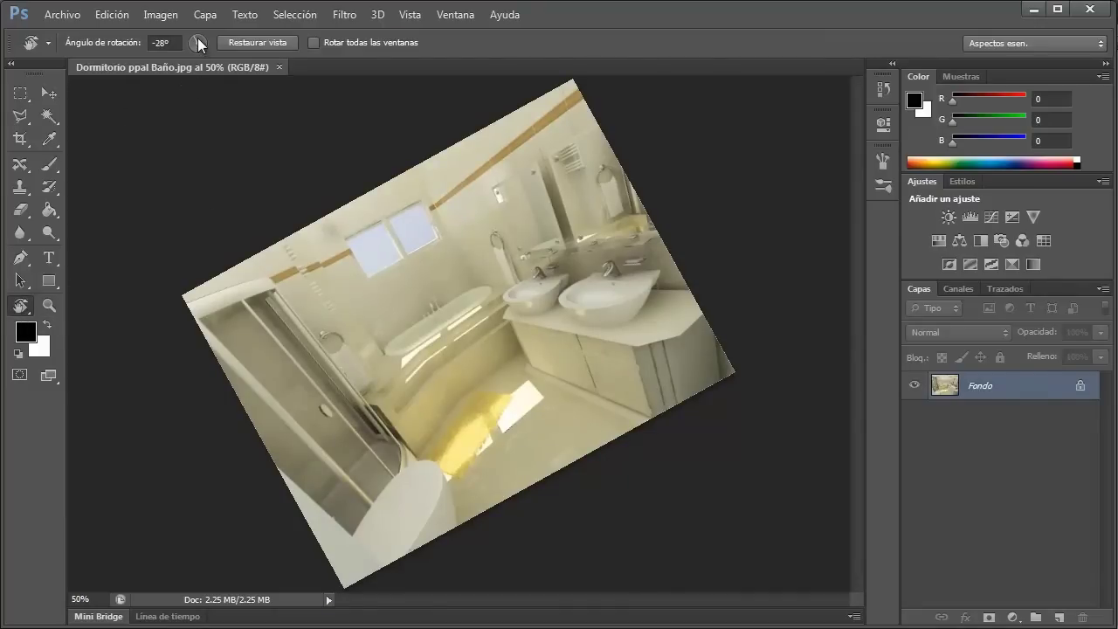
pyautogui.moveTo(199, 43); pyautogui.dragTo(199, 40)
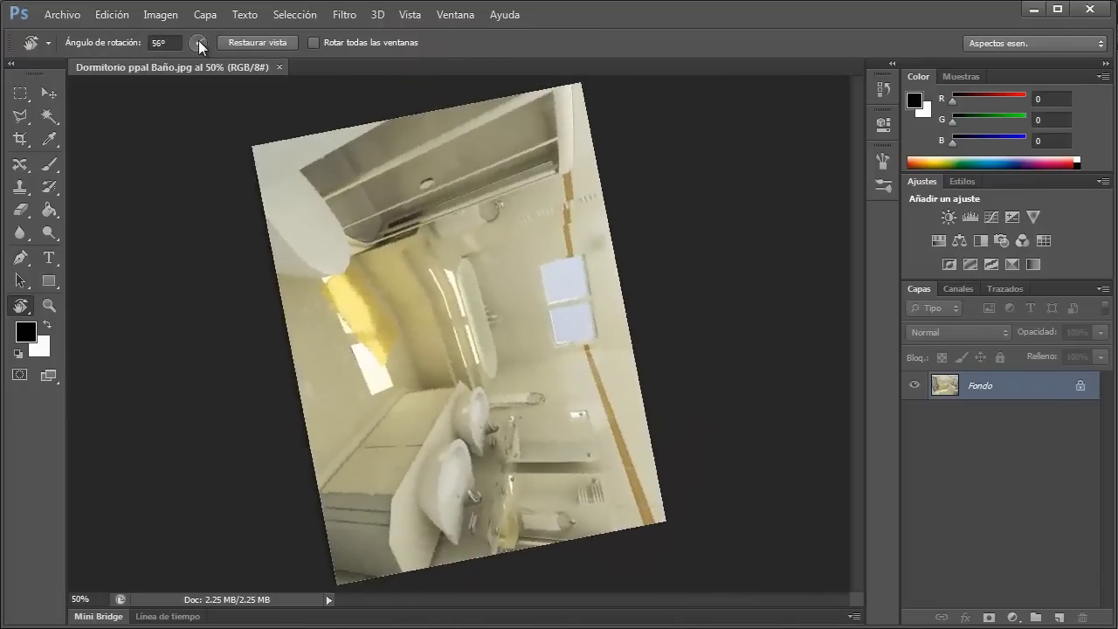
pyautogui.moveTo(198, 40); pyautogui.dragTo(193, 42)
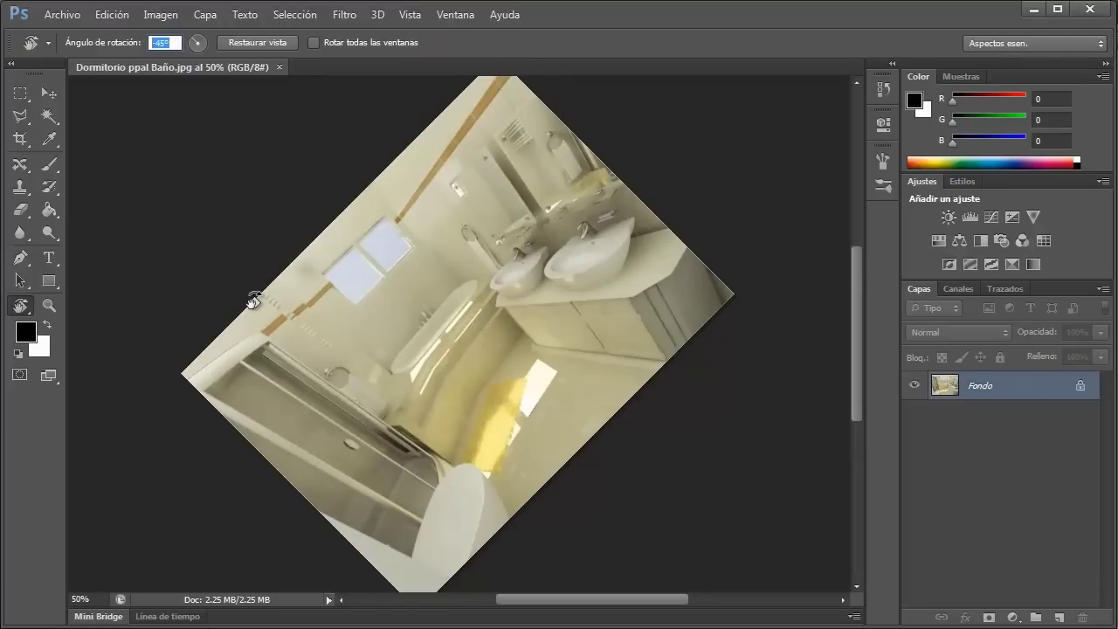
pyautogui.write('17')
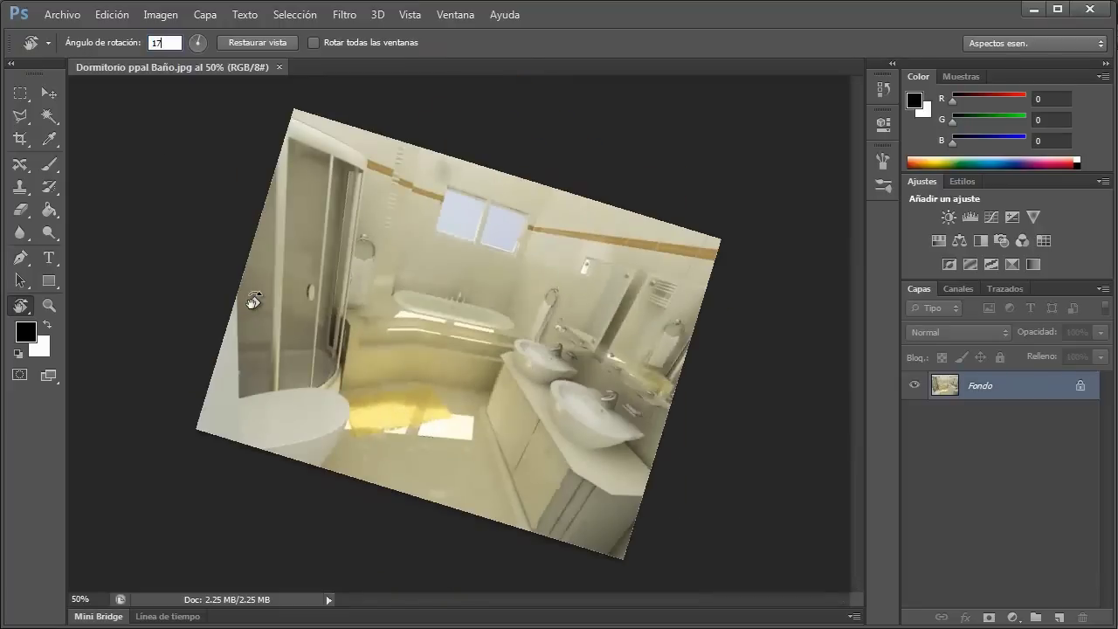
pyautogui.press('BackSpace')
pyautogui.press('BackSpace')
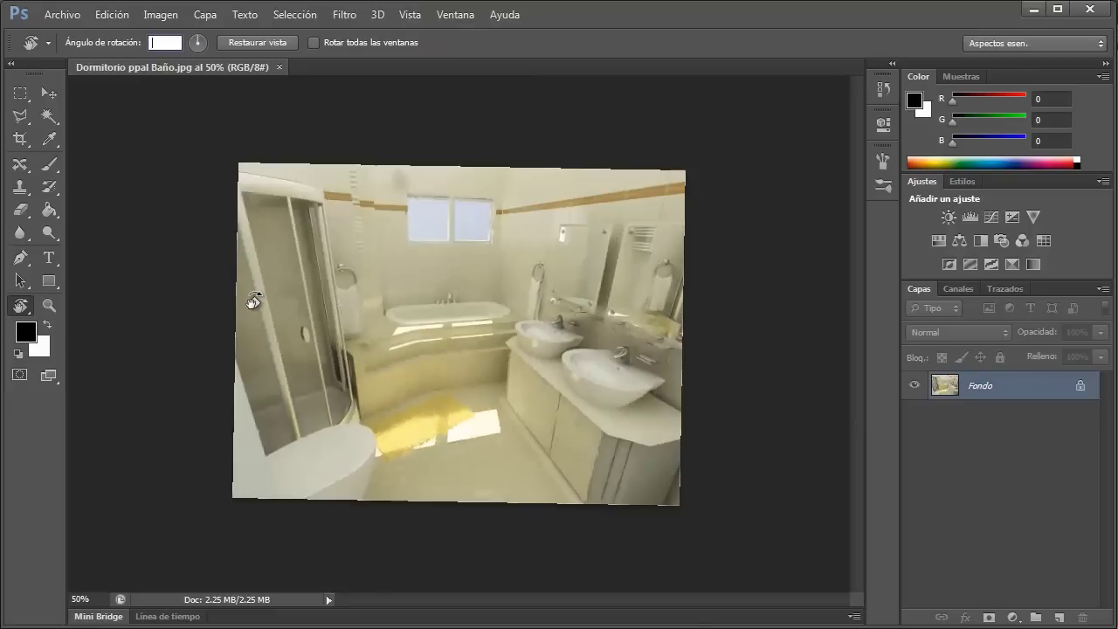
pyautogui.write('0')
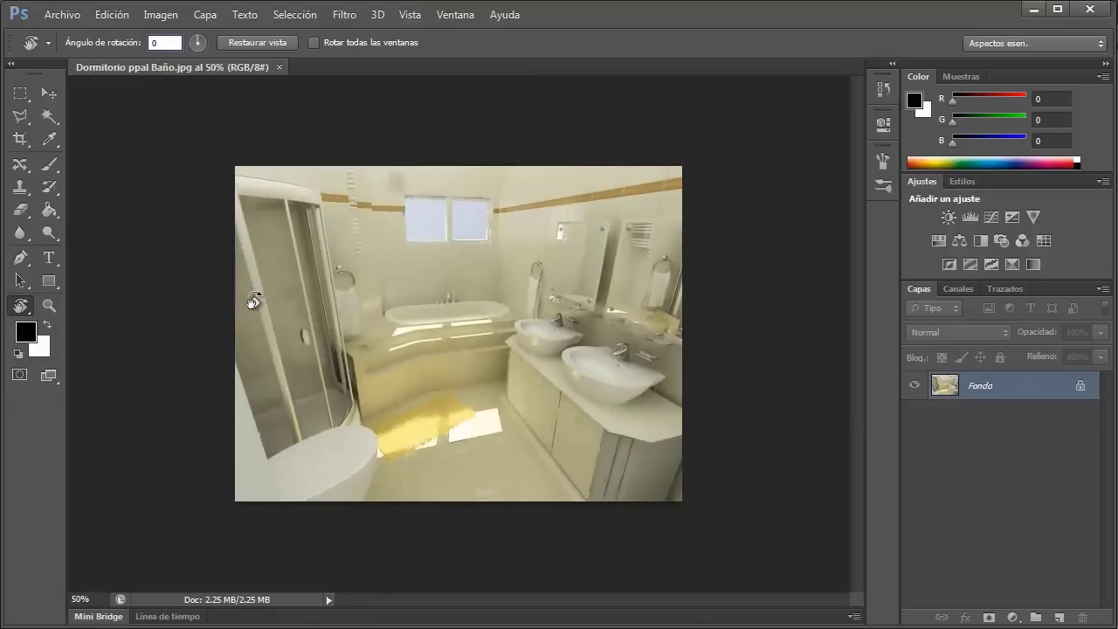
# Step: Switch to the Hand tool, then the Zoom tool, and zoom out to 33.3%
pyautogui.rightClick(24, 306)
pyautogui.click(81, 305)
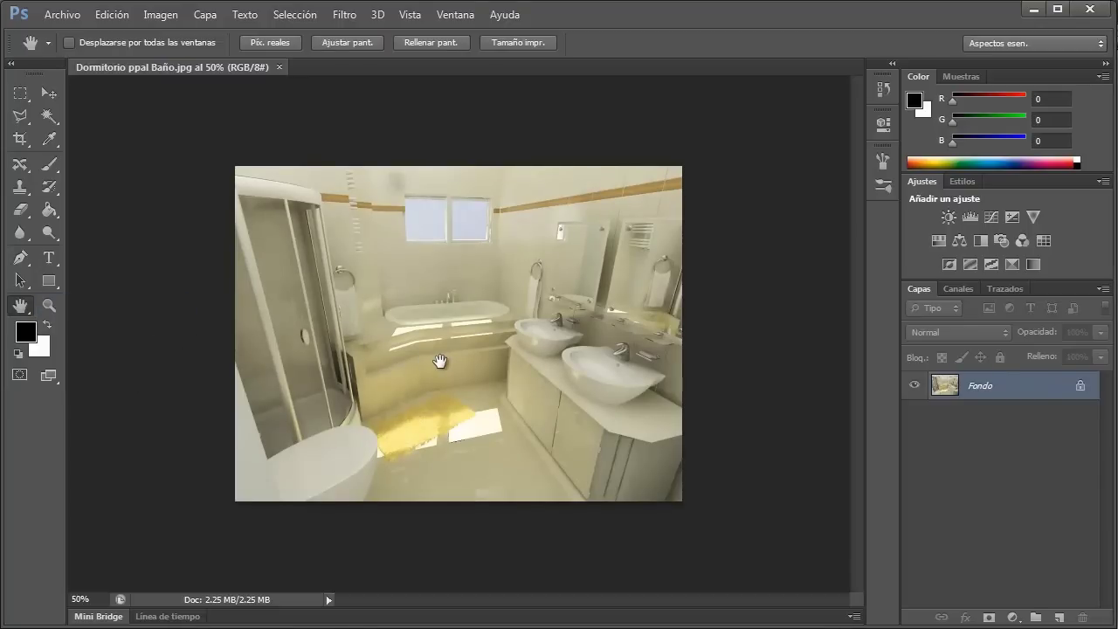
pyautogui.click(49, 305)
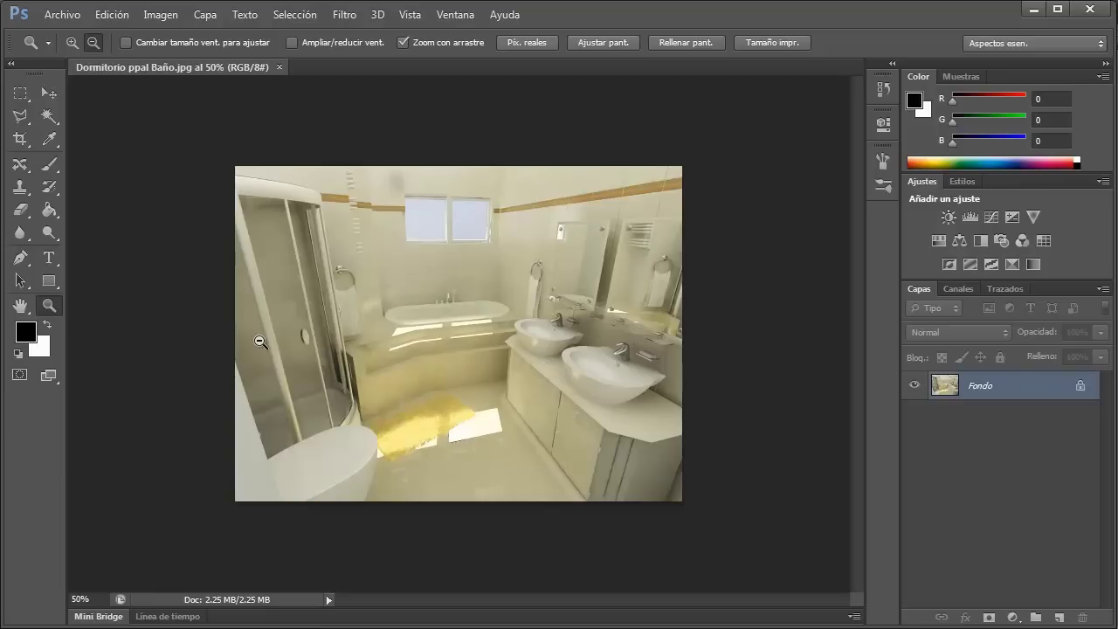
pyautogui.keyDown('alt'); pyautogui.click(468, 365); pyautogui.keyUp('alt')
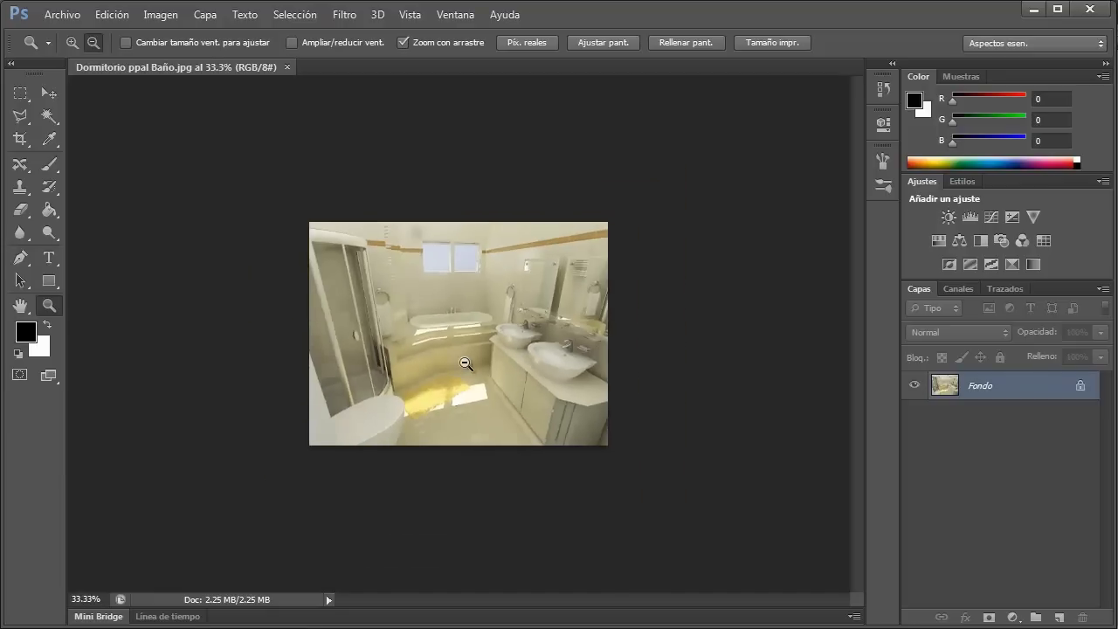
# Step: Magnify stepwise through 66.7%, 100% and 300% to 500% on the left sink's faucet
pyautogui.click(73, 42)
pyautogui.click(543, 370)
pyautogui.click(543, 370)
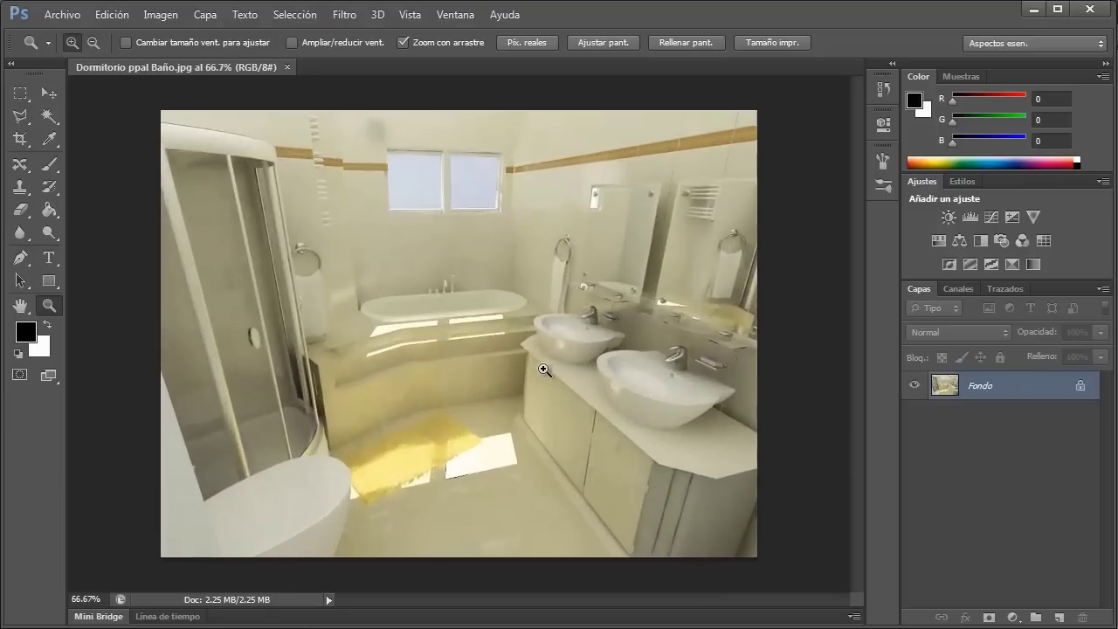
pyautogui.click(604, 349)
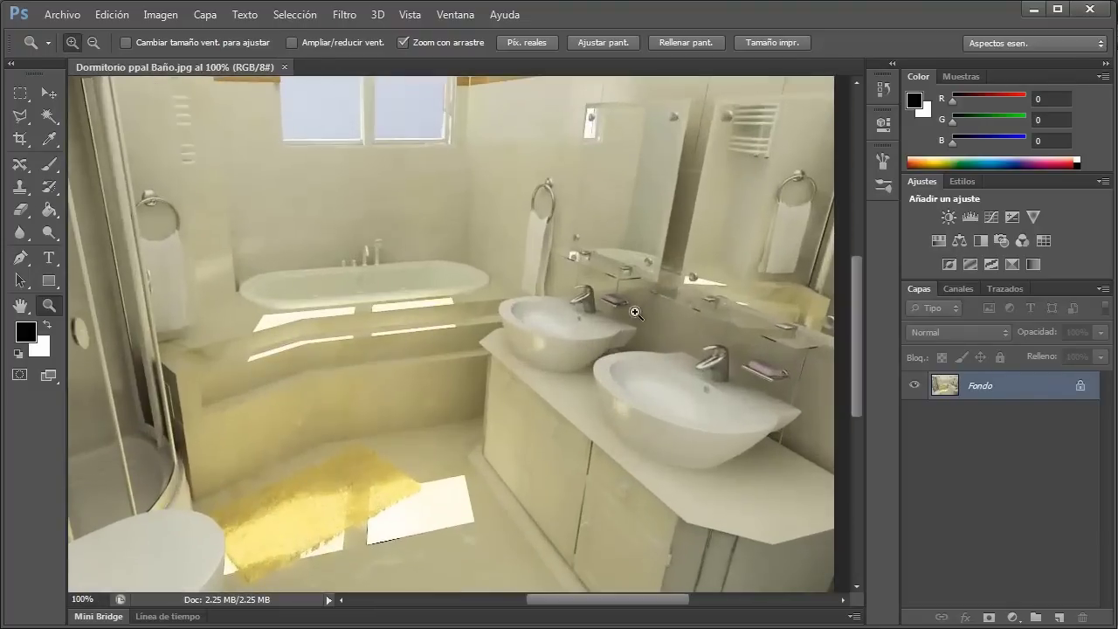
pyautogui.click(554, 299)
pyautogui.click(606, 335)
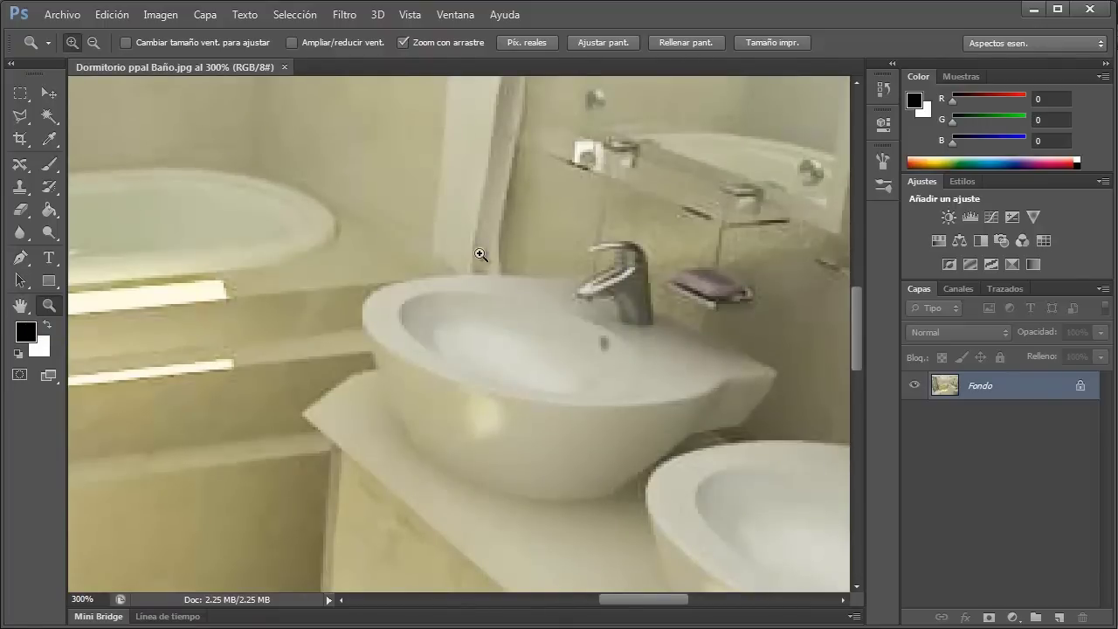
pyautogui.click(687, 275)
pyautogui.click(688, 276)
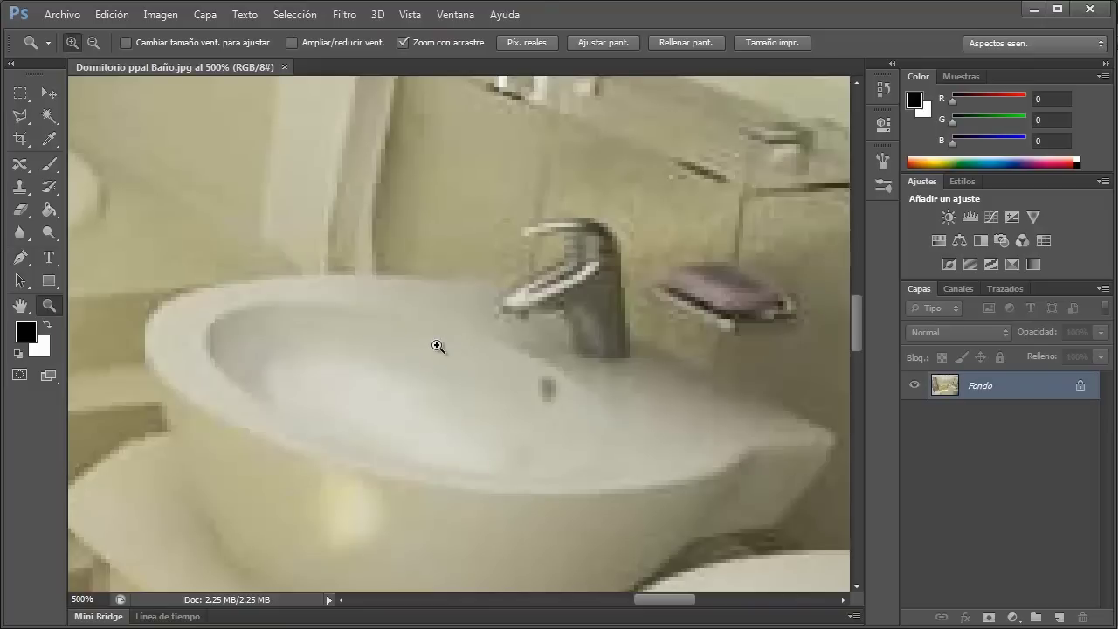
# Step: Pan around the 500% close-up, then fit the whole render to the window at 74.35%
pyautogui.moveTo(254, 284); pyautogui.dragTo(819, 394)
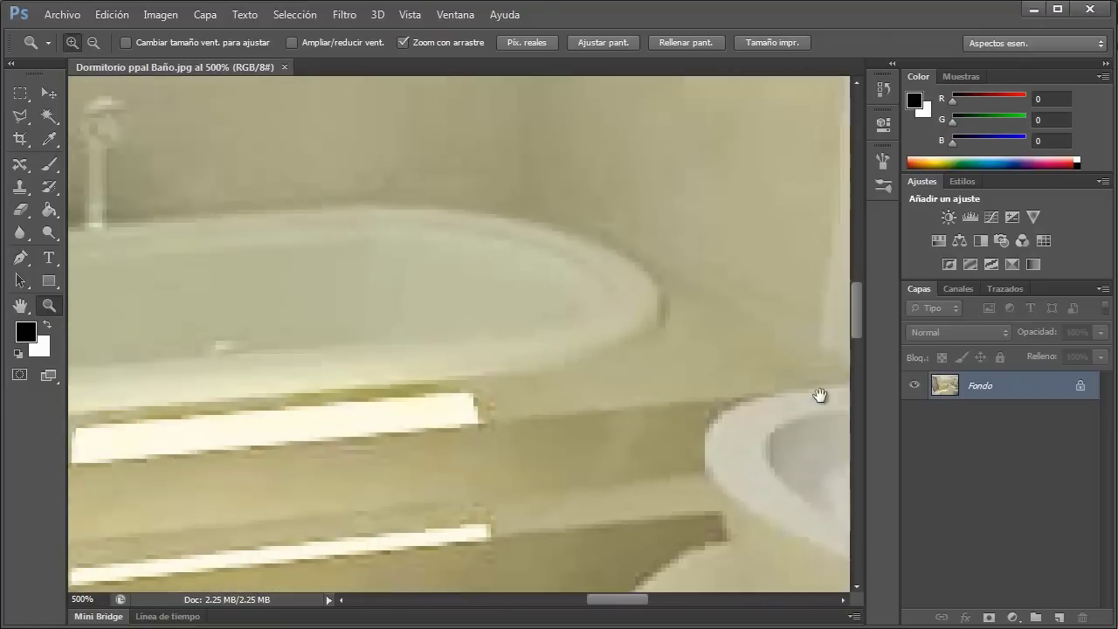
pyautogui.moveTo(337, 342); pyautogui.dragTo(614, 352)
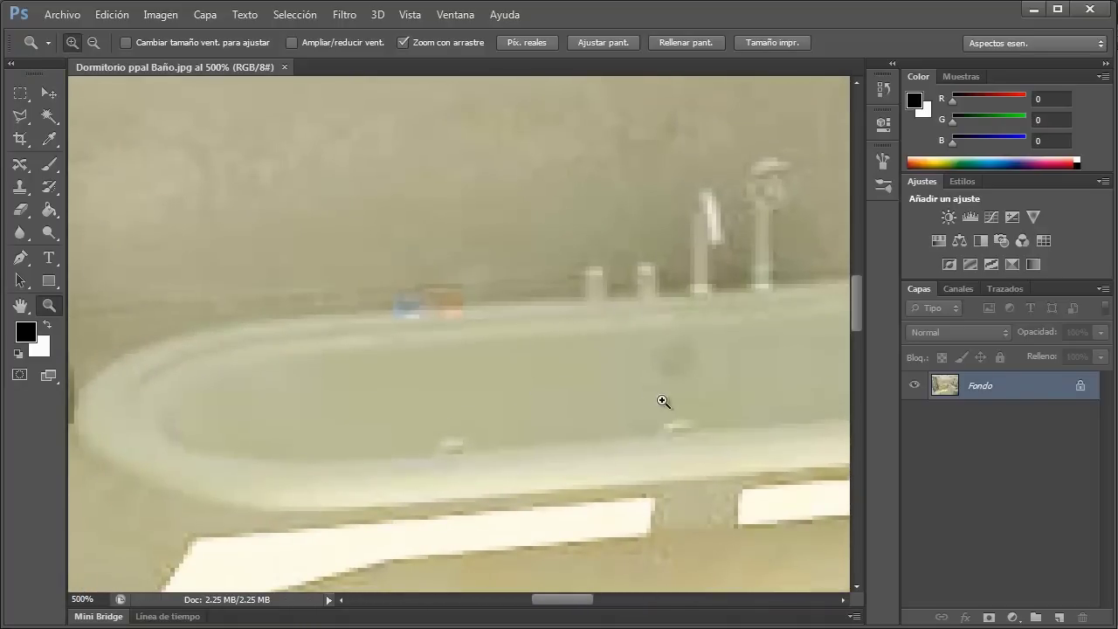
pyautogui.moveTo(661, 445); pyautogui.dragTo(495, 279)
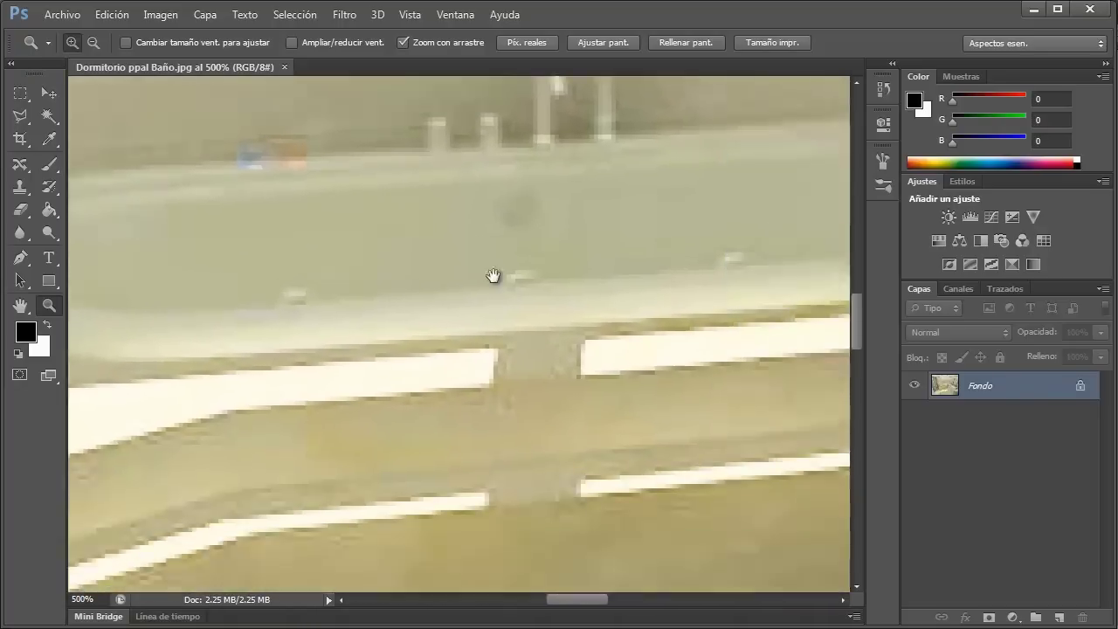
pyautogui.moveTo(580, 315)
pyautogui.mouseDown()
pyautogui.moveTo(422, 364)
pyautogui.moveTo(628, 347)
pyautogui.moveTo(387, 276)
pyautogui.moveTo(364, 319)
pyautogui.moveTo(497, 177)
pyautogui.moveTo(300, 354)
pyautogui.moveTo(654, 294)
pyautogui.moveTo(222, 247)
pyautogui.moveTo(472, 352)
pyautogui.moveTo(257, 280)
pyautogui.moveTo(271, 287)
pyautogui.mouseUp()
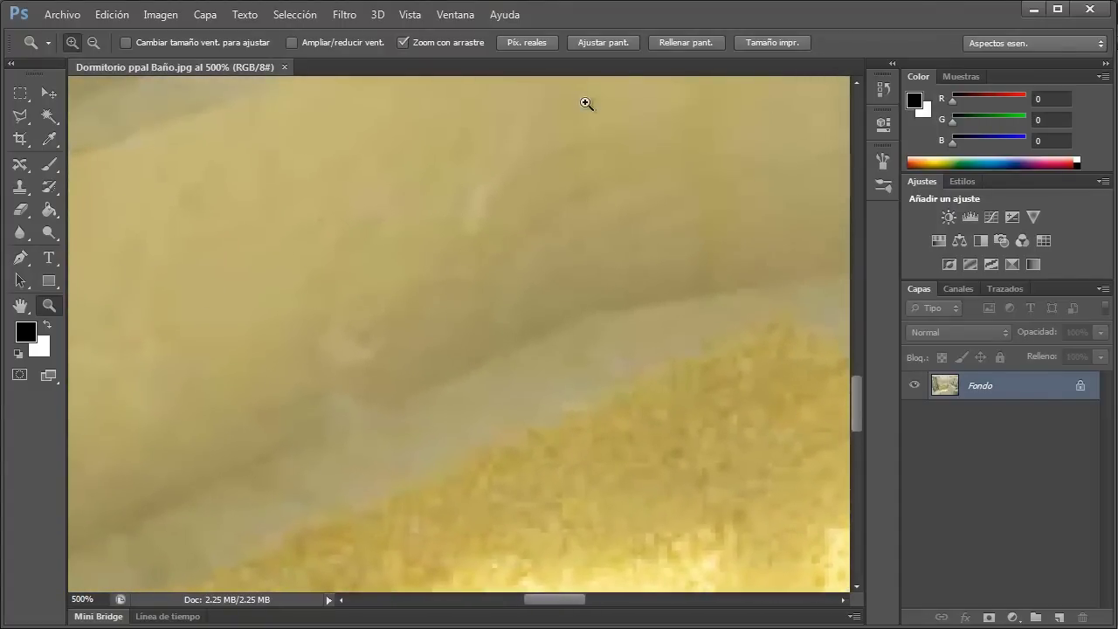
pyautogui.click(615, 43)
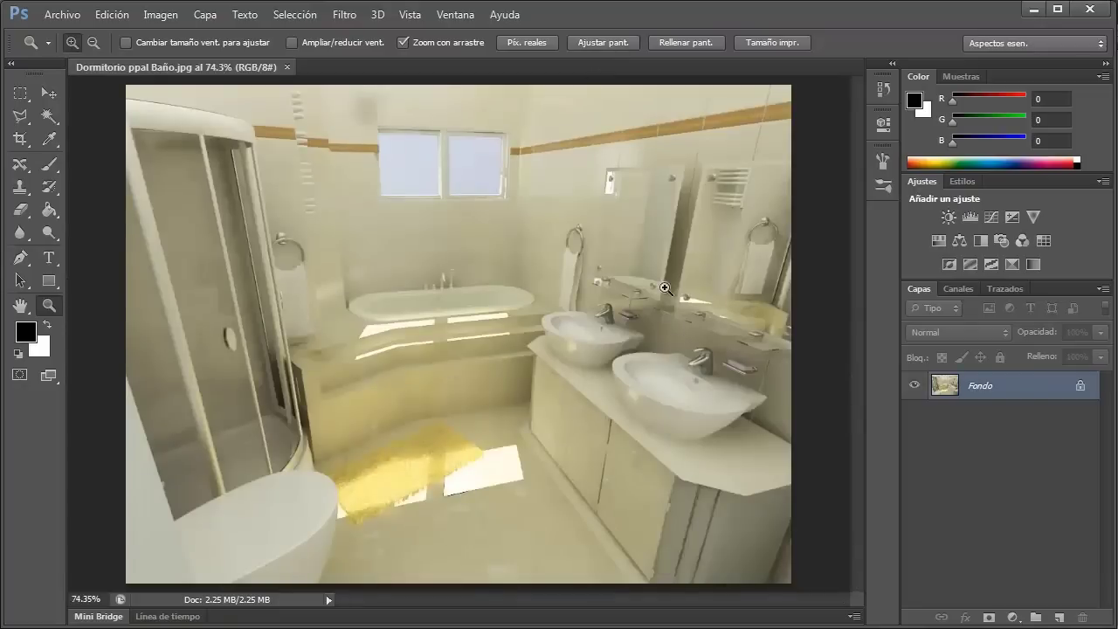